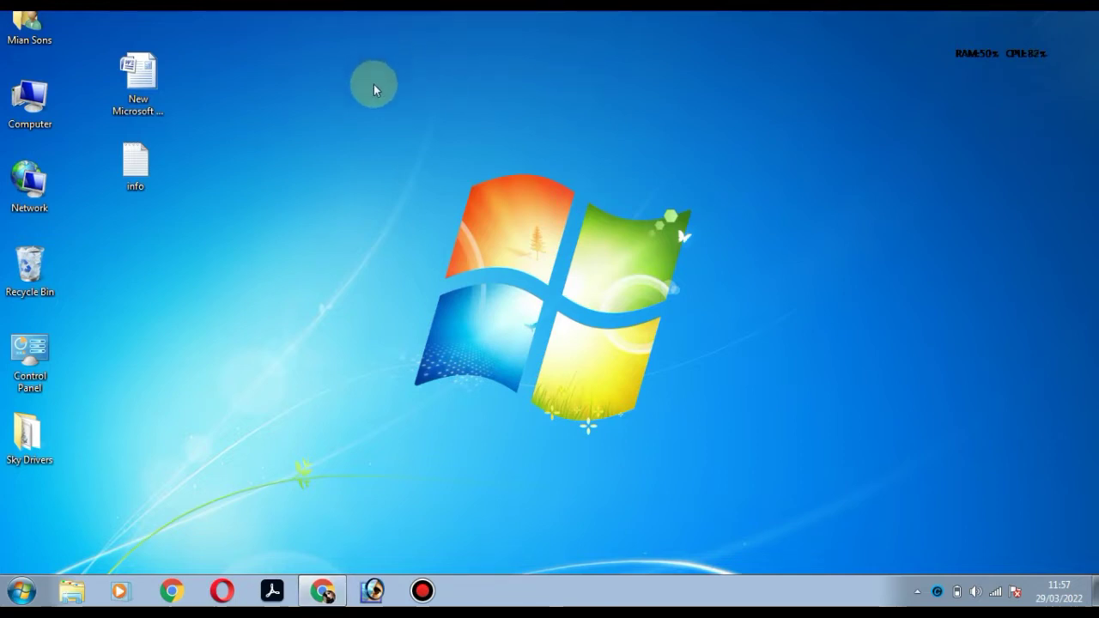
Step: Launch Photoshop 7.0 from the Windows taskbar
click(372, 591)
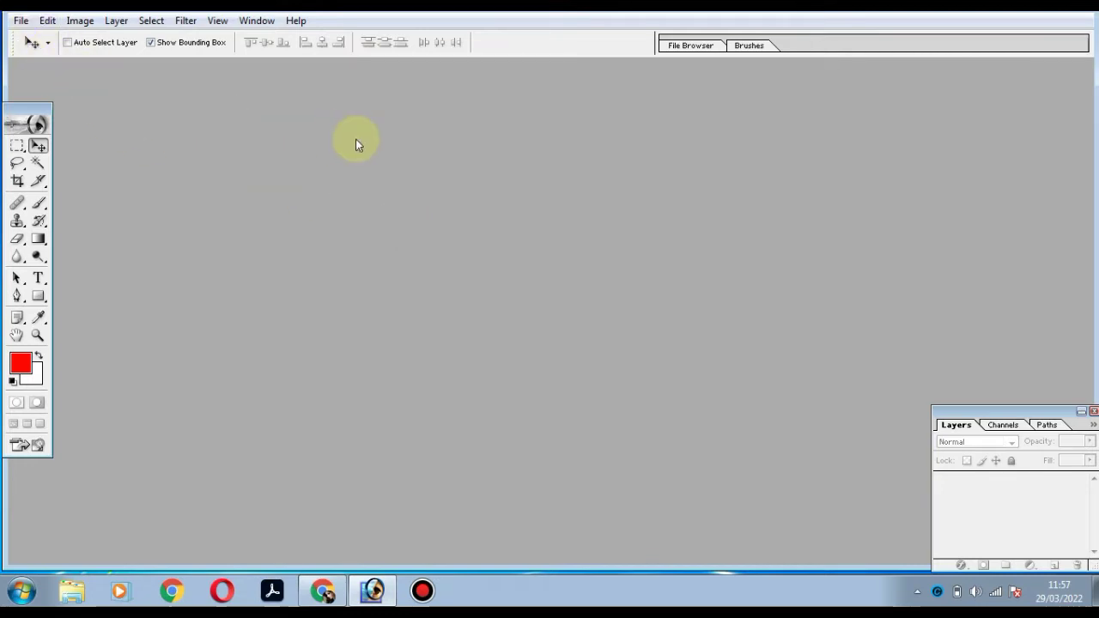
Step: Start a new document named Main Page
click(20, 20)
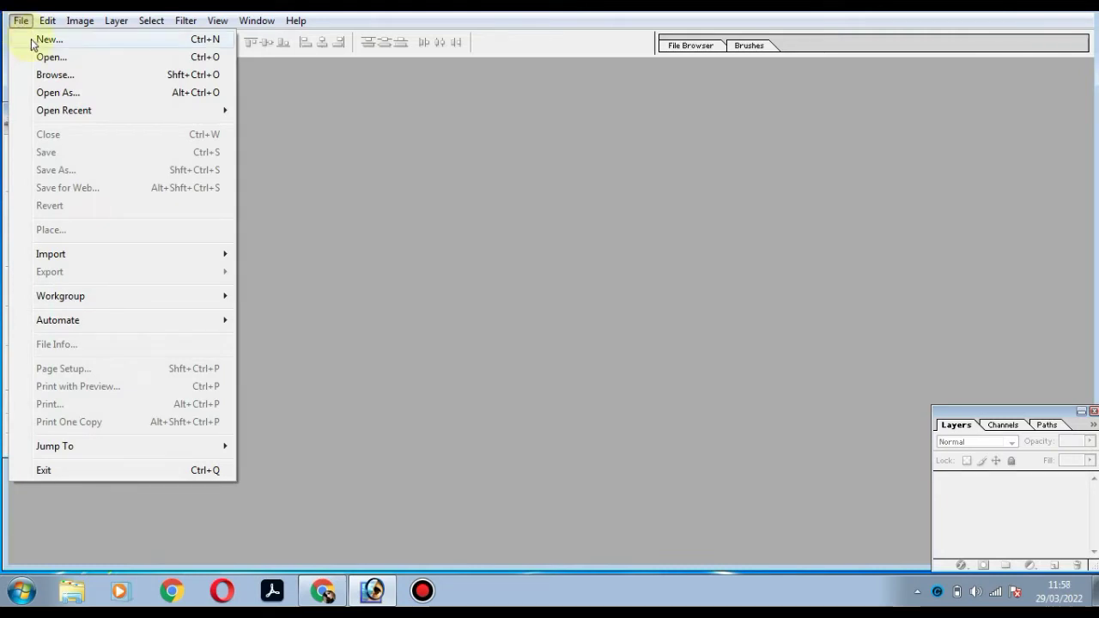
click(32, 40)
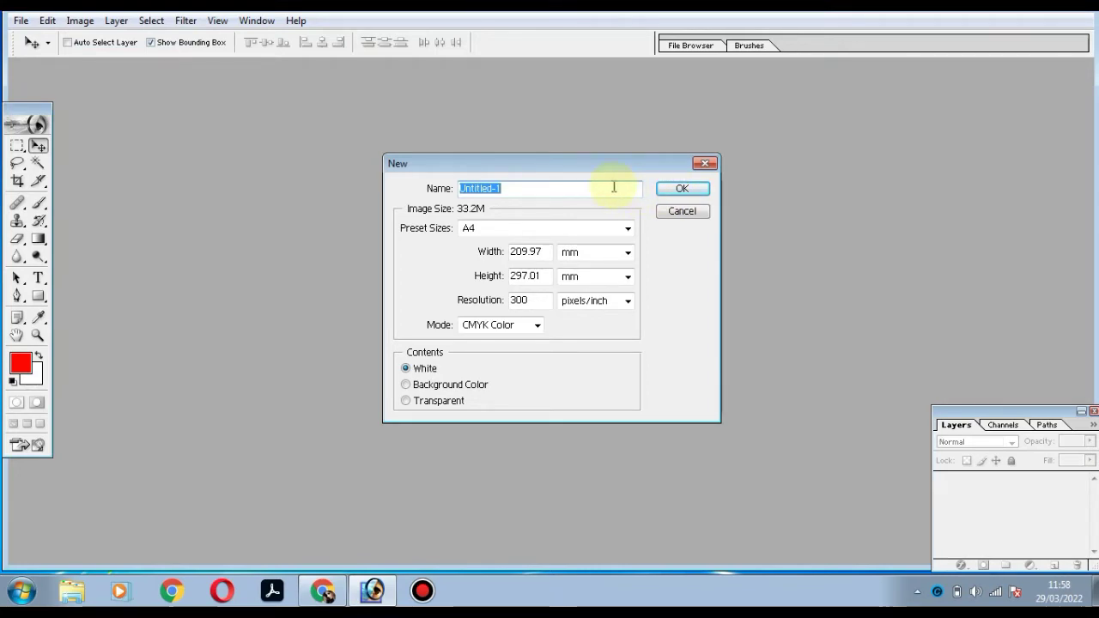
text(mAI)
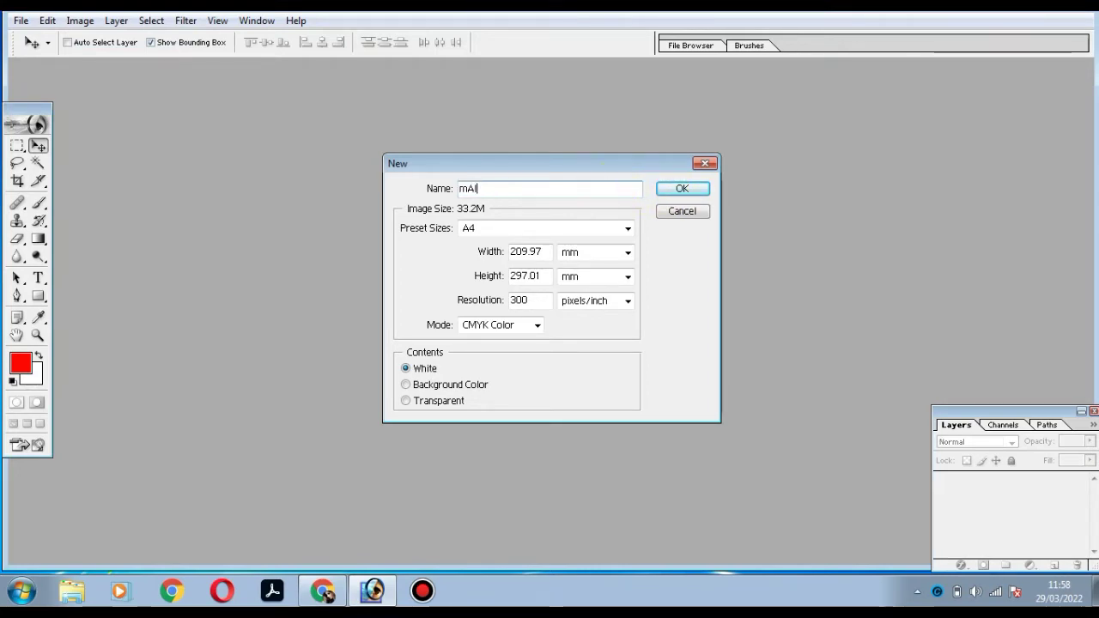
text(N)
key(BackSpace)
key(BackSpace)
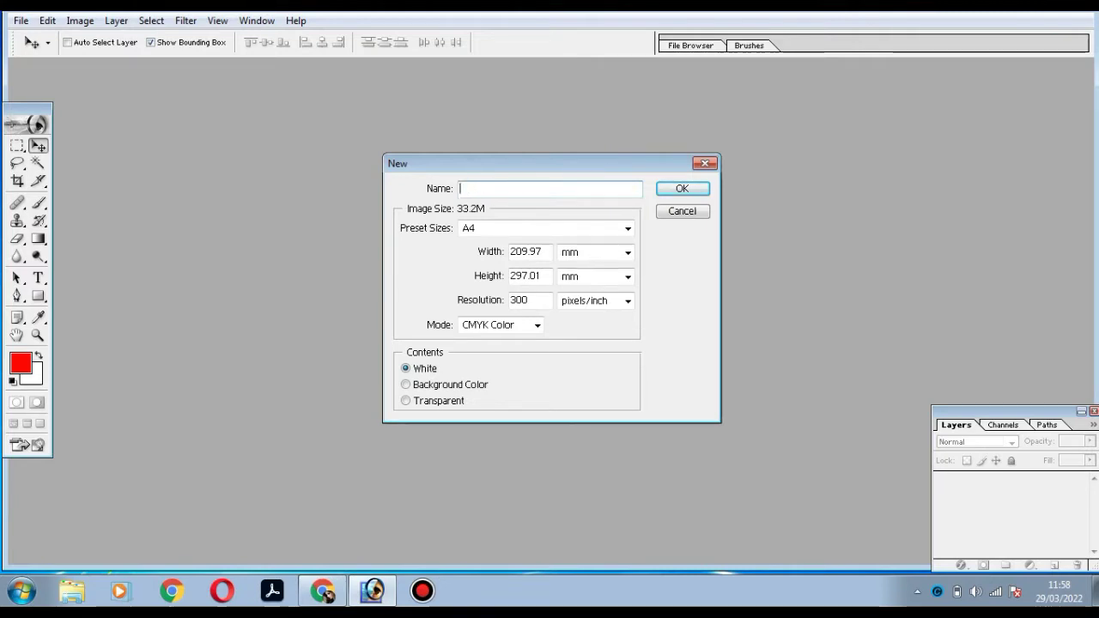
text(Main Page)
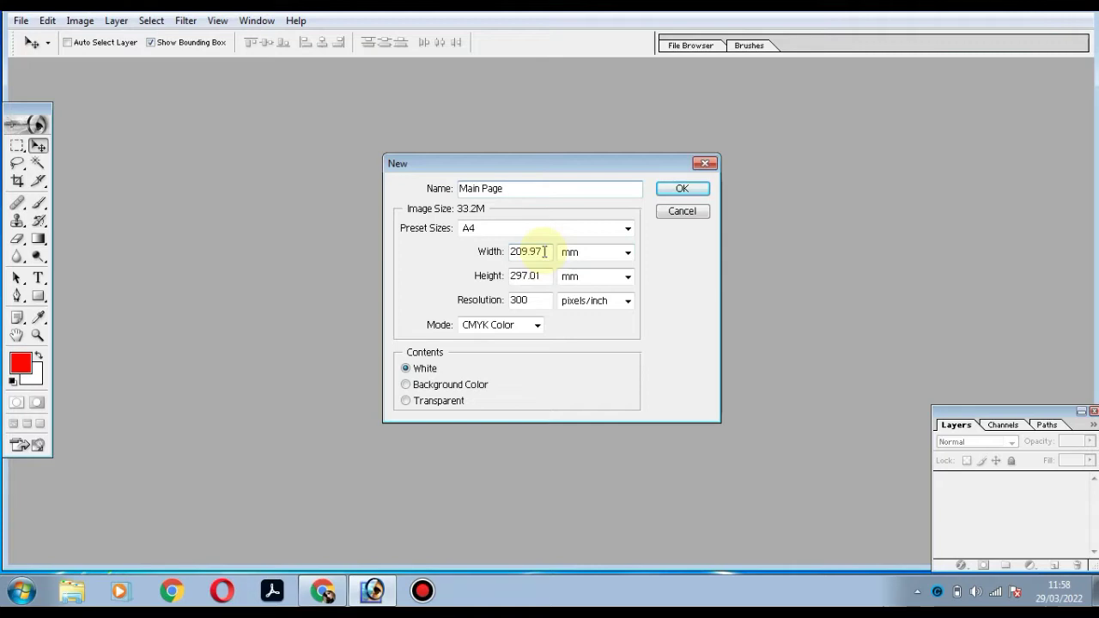
Step: Set width and height in inches, keep CMYK Color, create and maximize the document
click(627, 253)
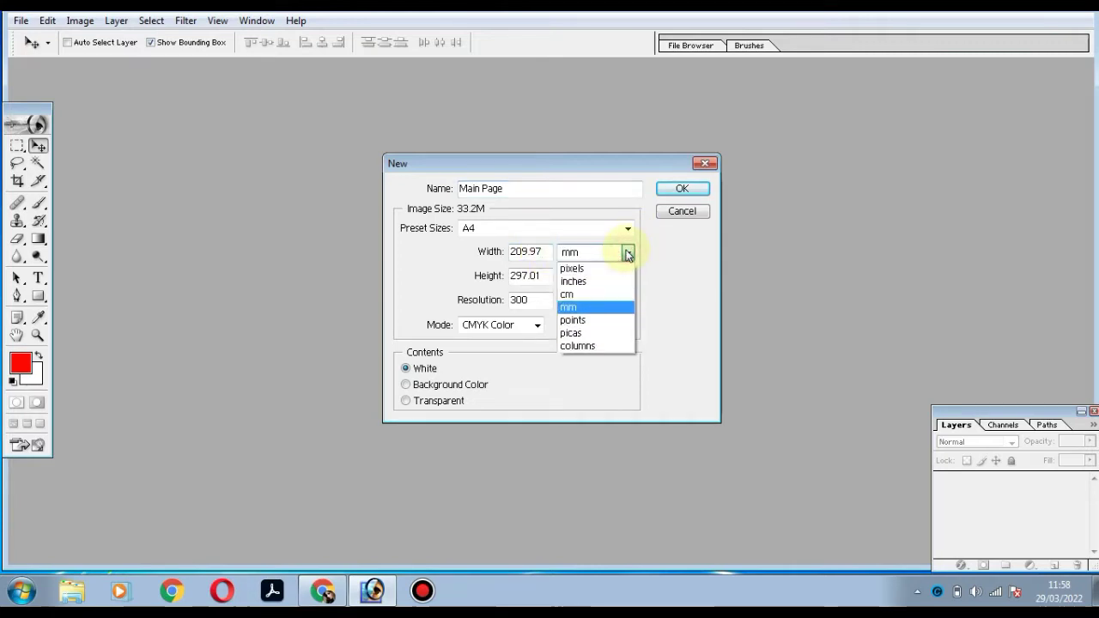
click(573, 280)
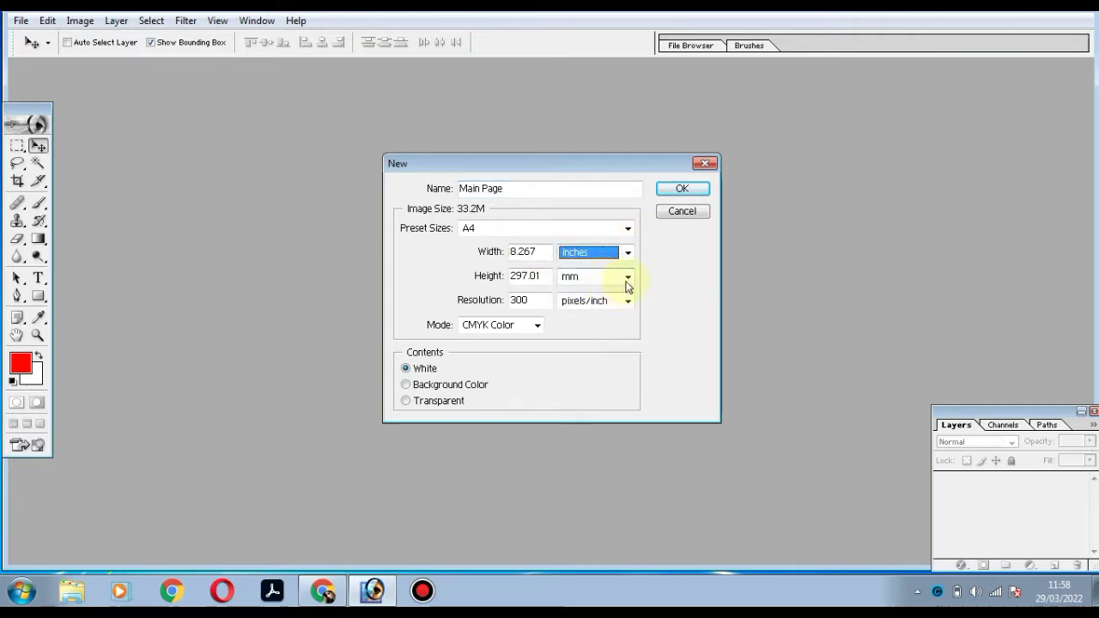
click(628, 277)
click(604, 306)
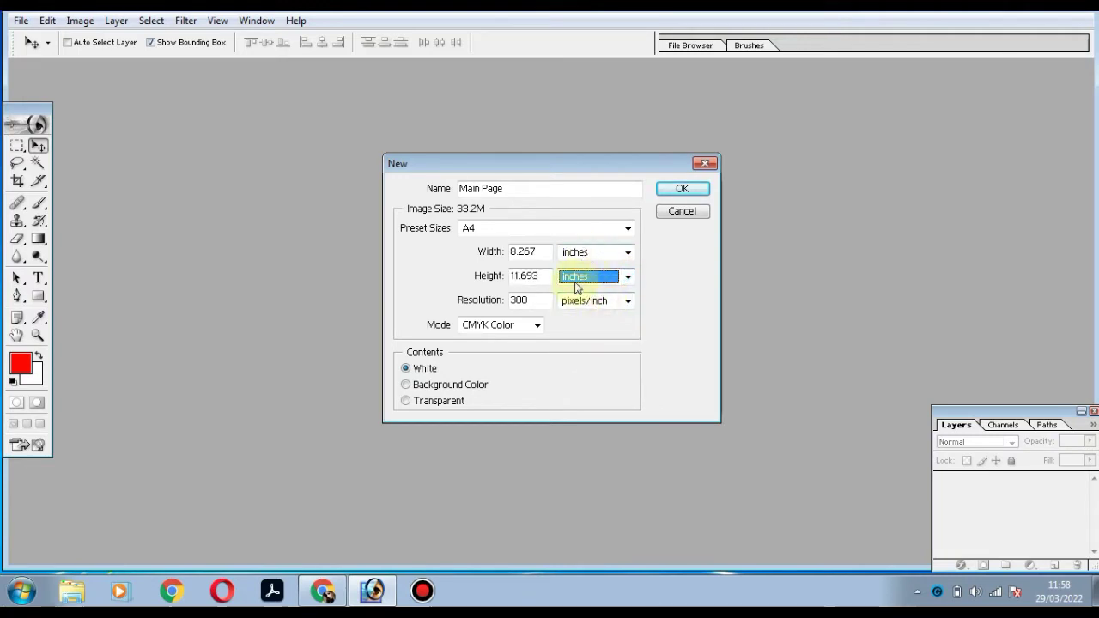
click(470, 326)
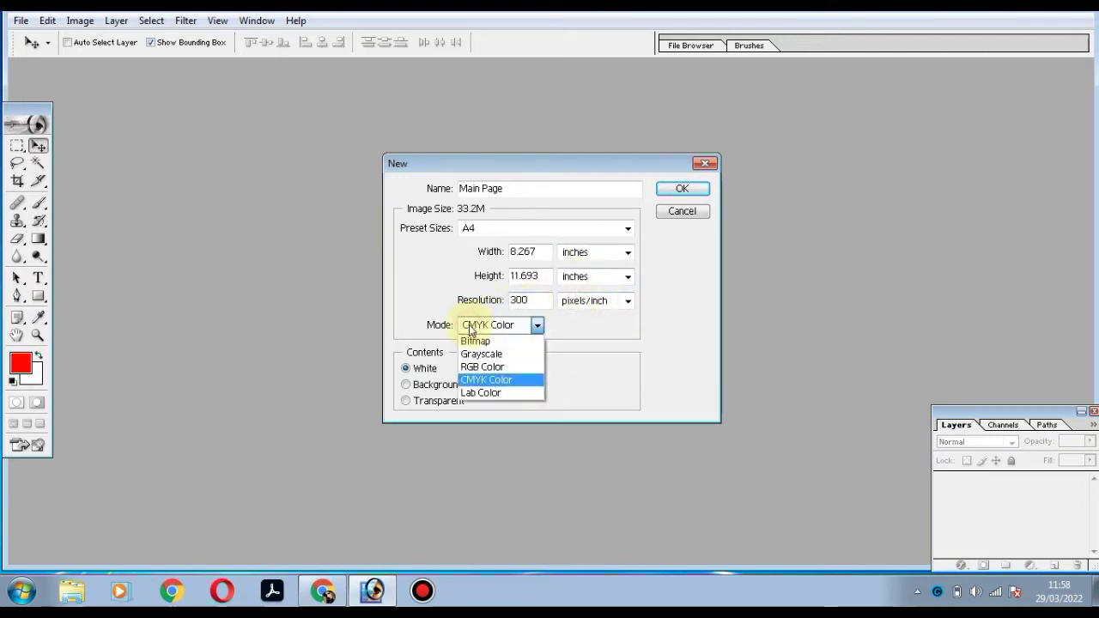
click(483, 378)
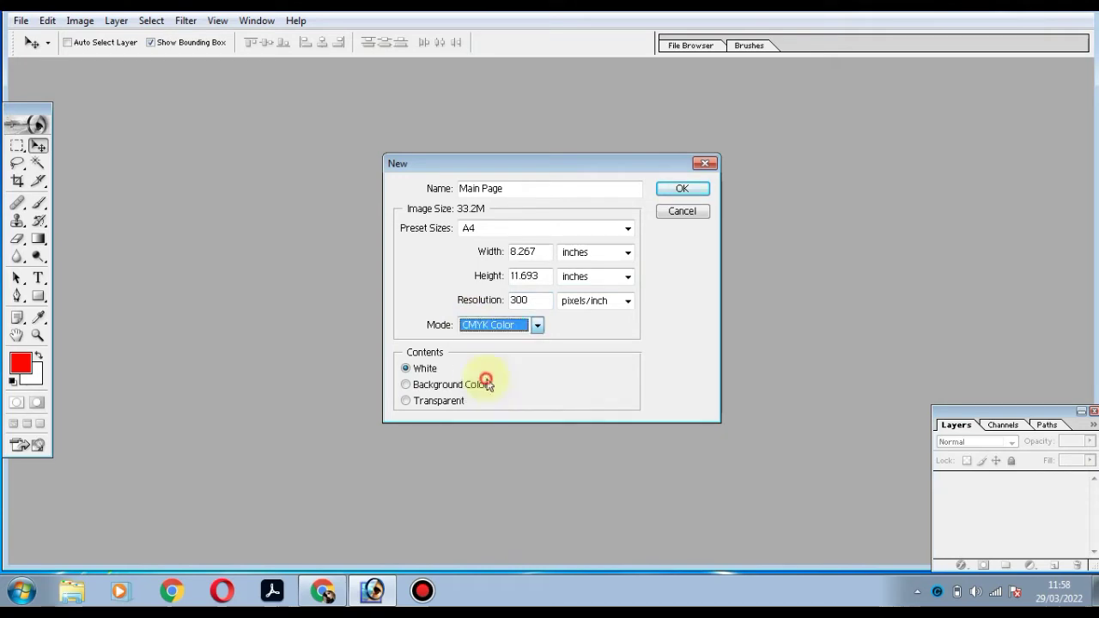
click(677, 189)
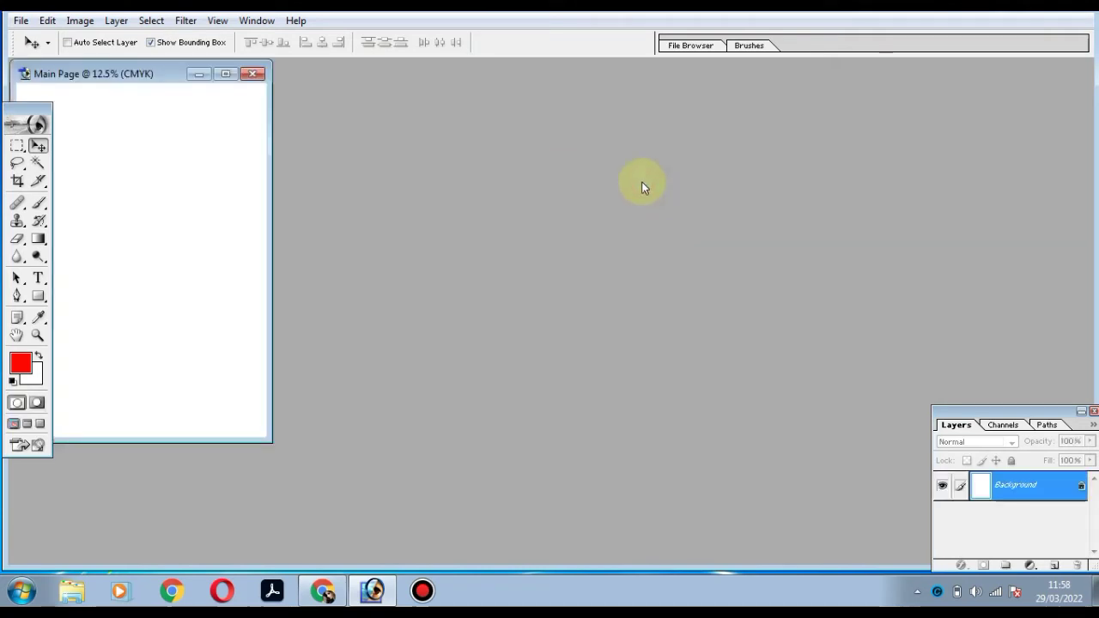
click(225, 74)
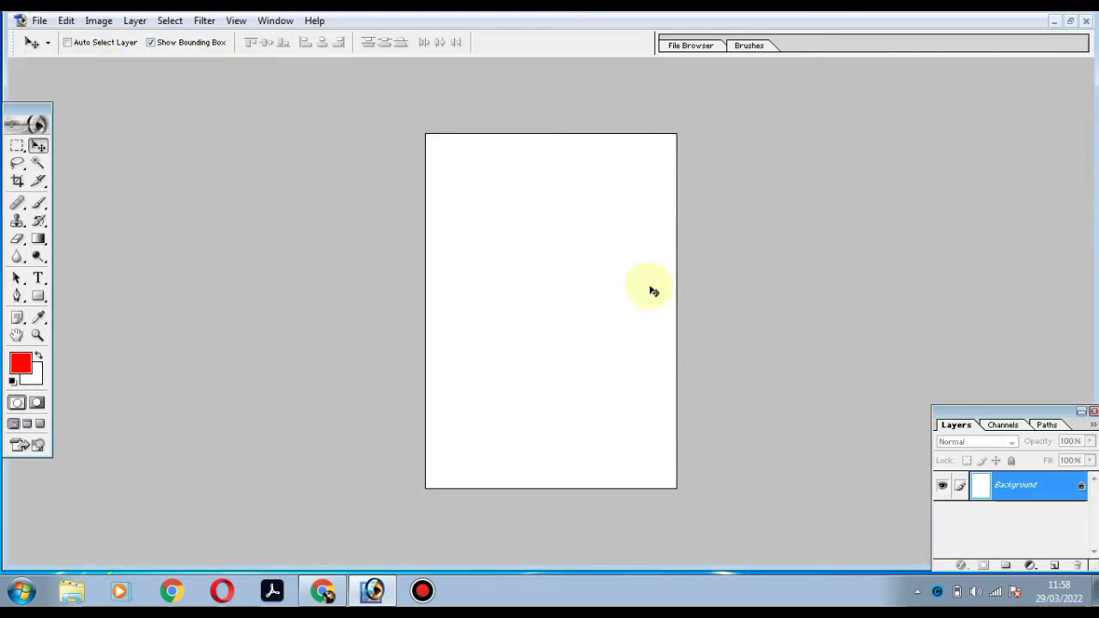
Step: Convert the Main Page Background into a normal layer named 'Blank Page'
double_click(1080, 487)
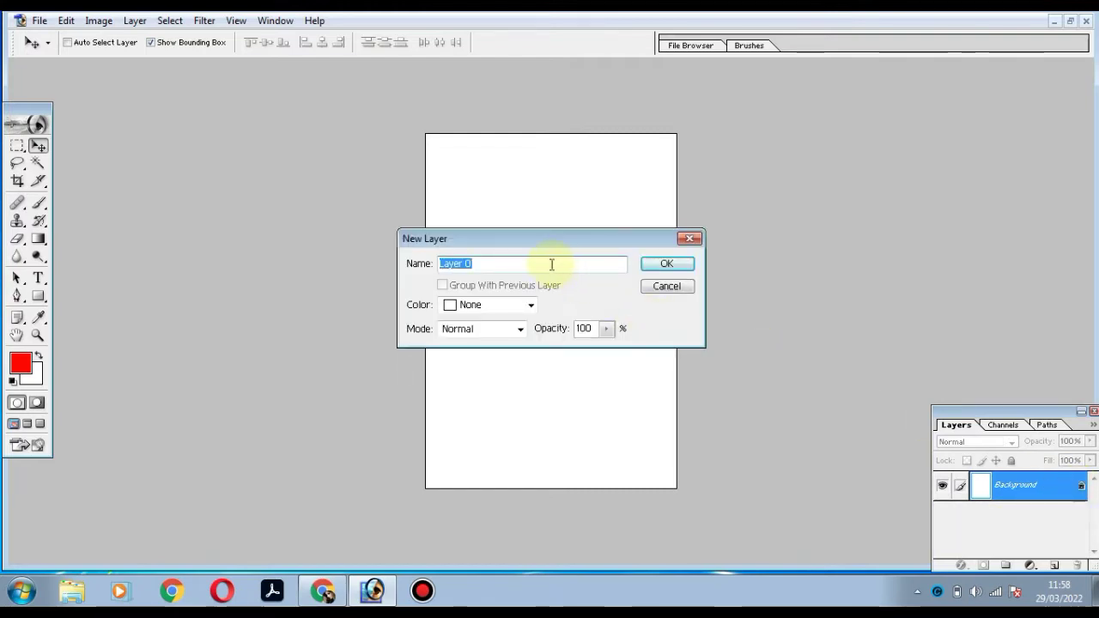
text(B)
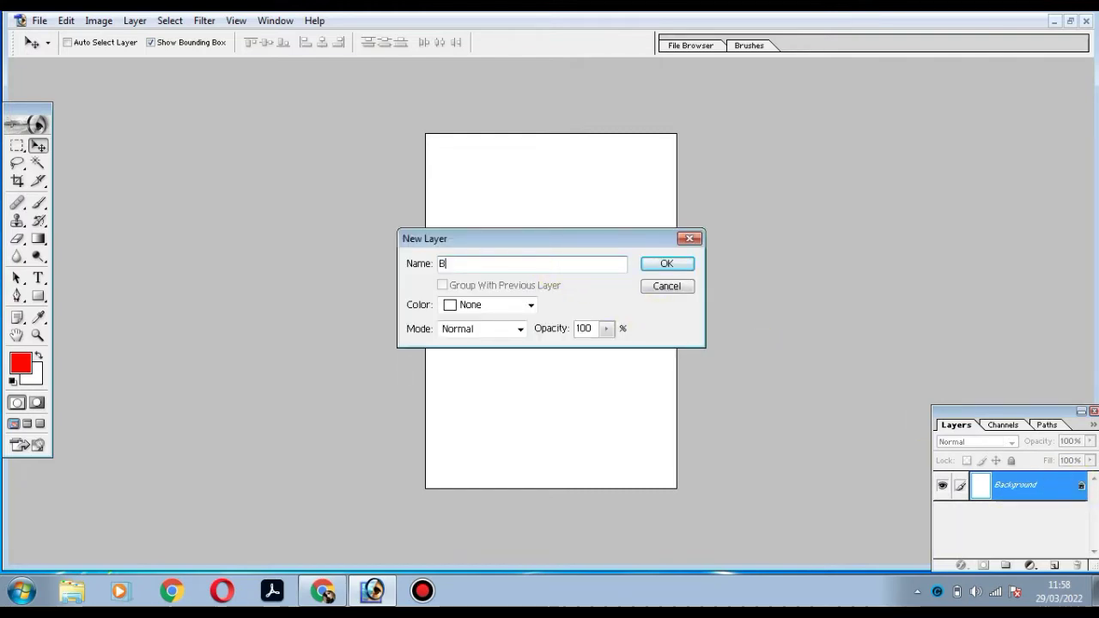
text(lank )
text(Page)
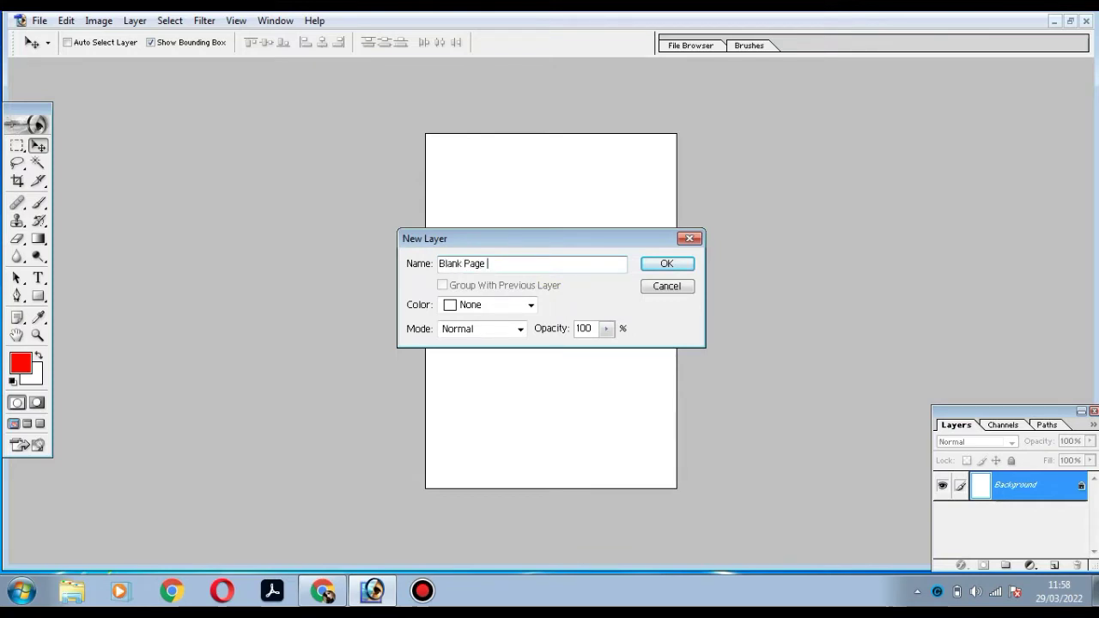
click(683, 263)
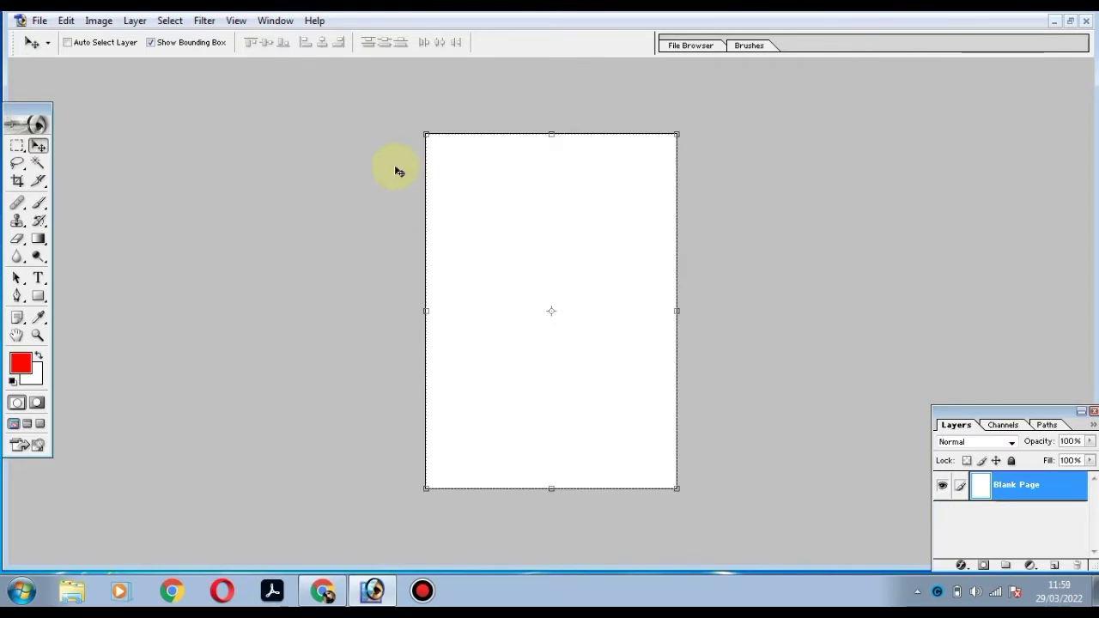
Step: Open ME.jpg from the Downloads folder and place its window centre-right
click(40, 21)
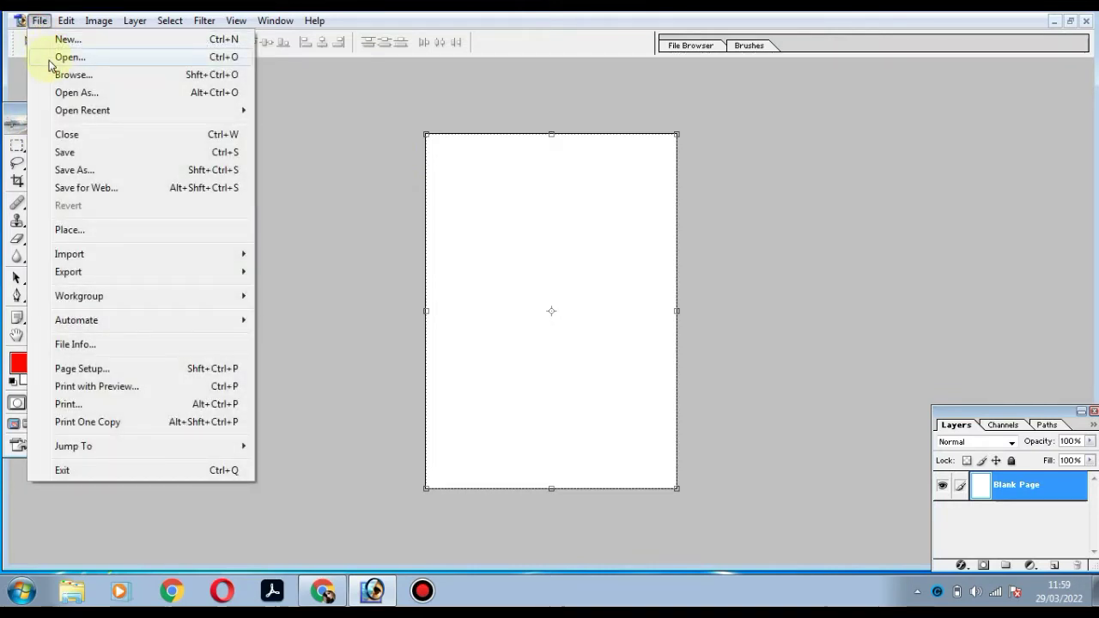
click(55, 58)
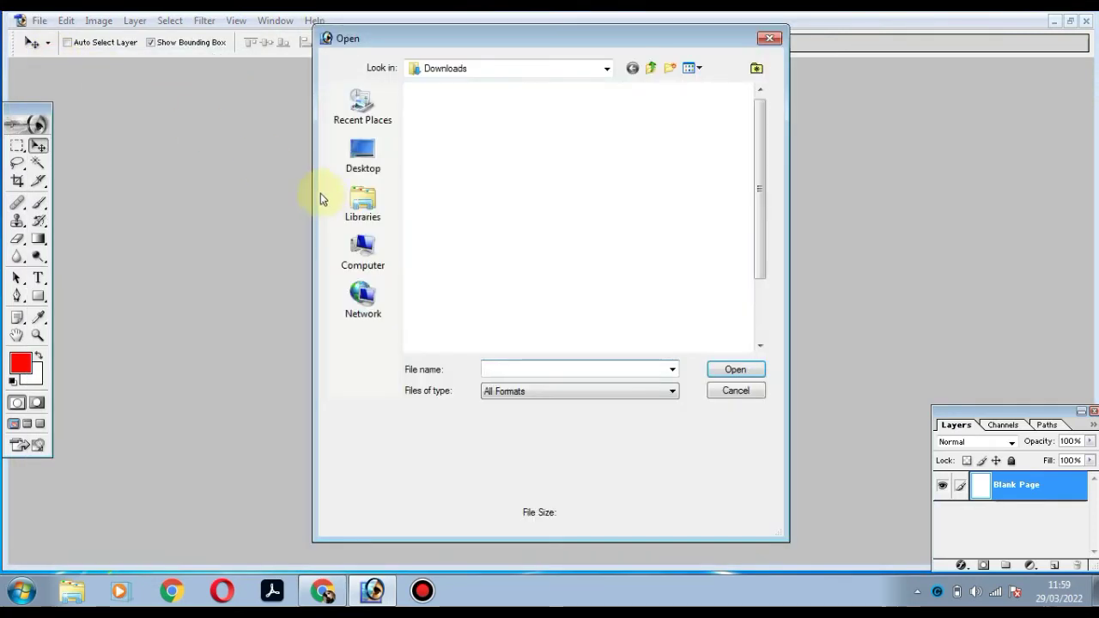
click(657, 36)
double_click(658, 36)
click(816, 112)
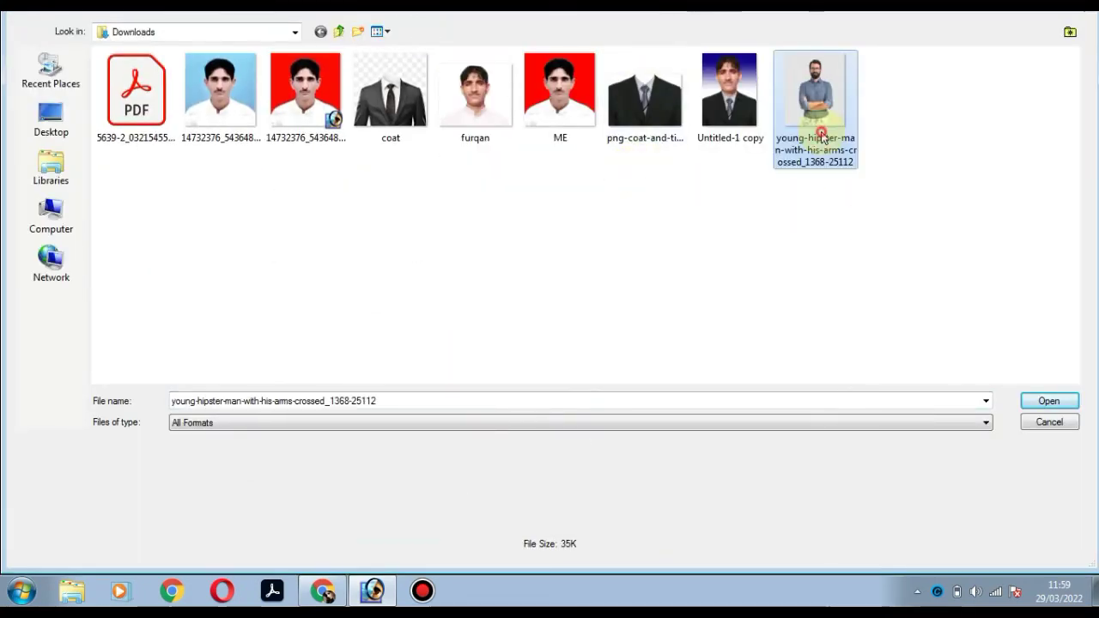
click(757, 116)
click(811, 98)
click(729, 98)
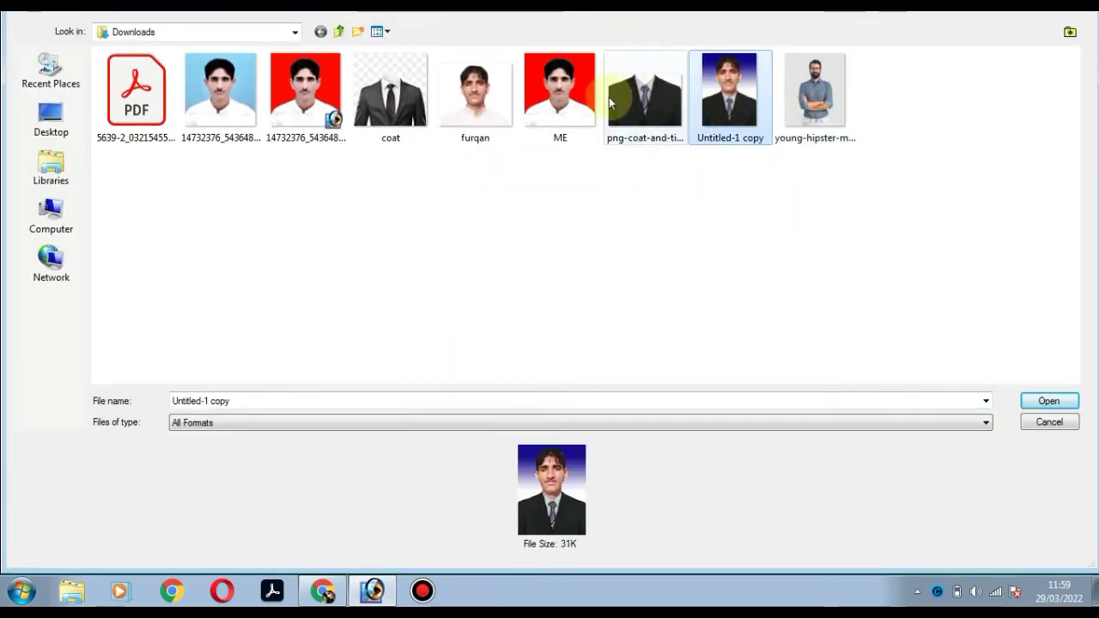
click(558, 89)
double_click(557, 88)
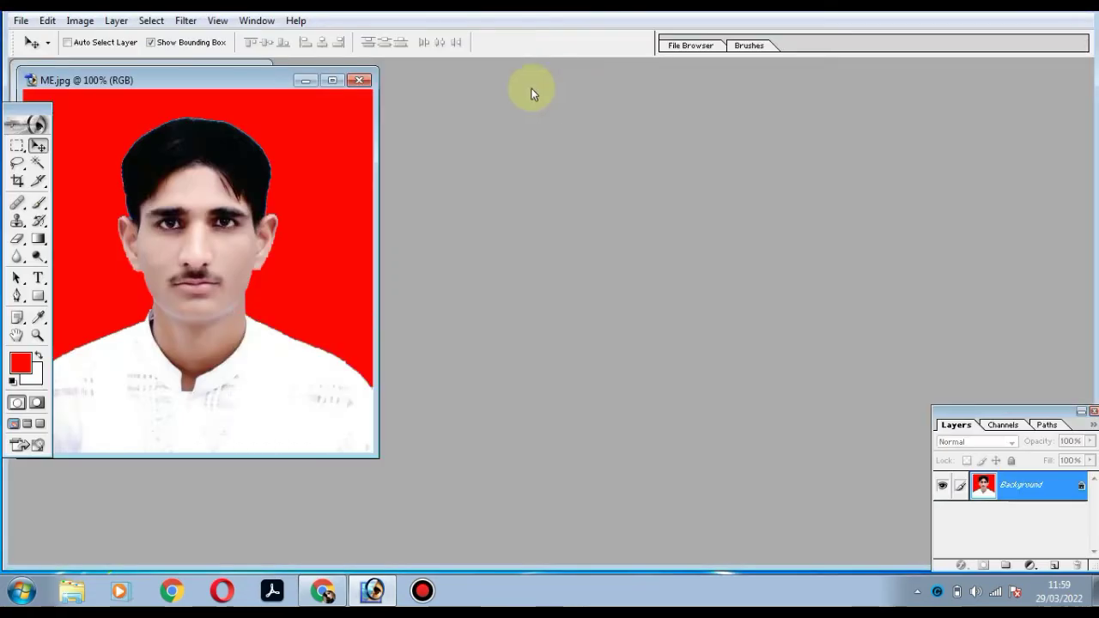
mouse_move(204, 82)
mouse_down()
mouse_move(584, 161)
mouse_move(571, 104)
mouse_up()
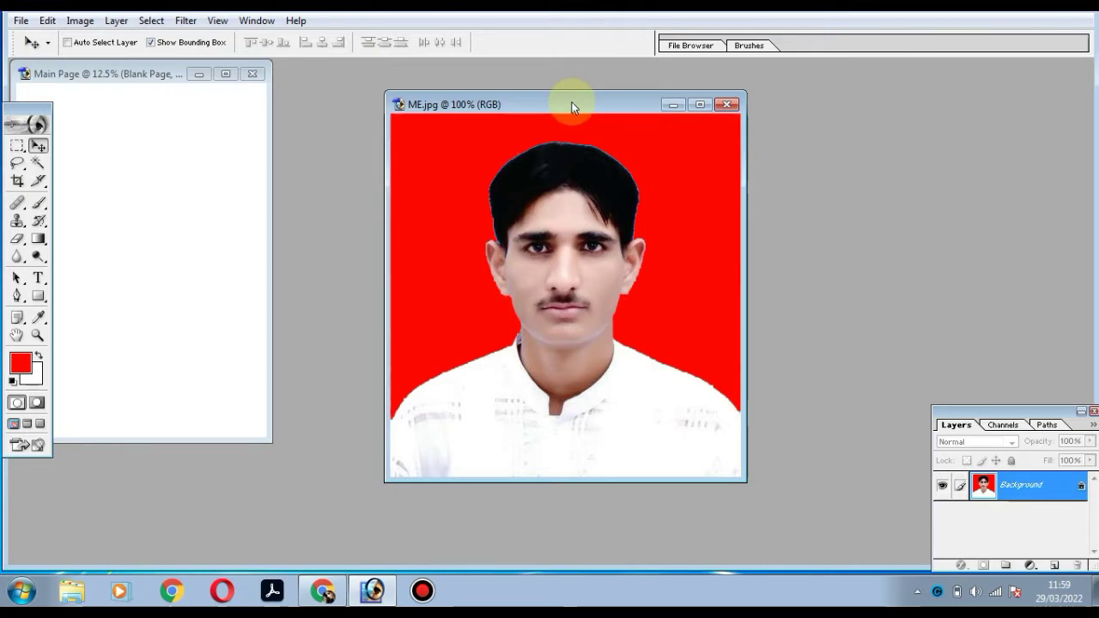
Step: Magic Wand-select ME.jpg's red background, clear it to white, and convert Background to Layer 0
click(38, 164)
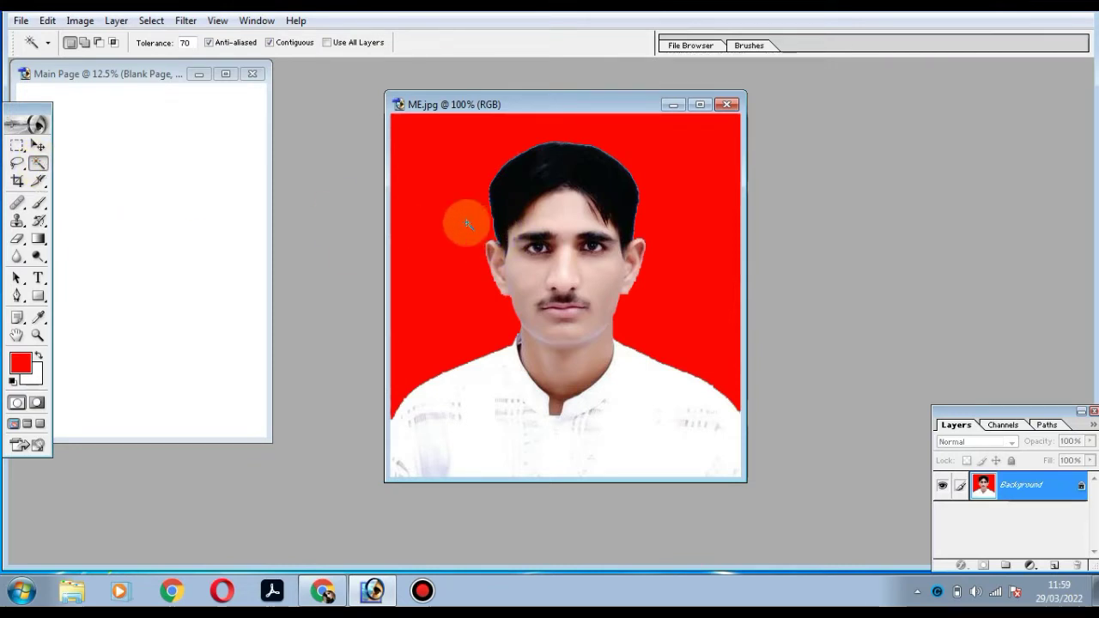
click(424, 212)
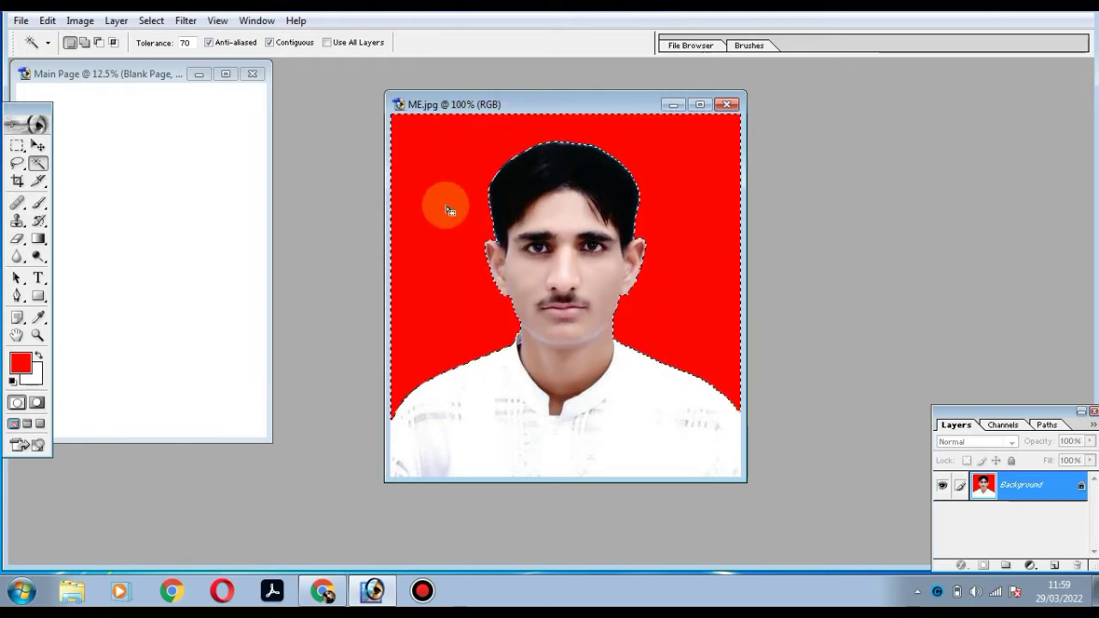
key(Delete)
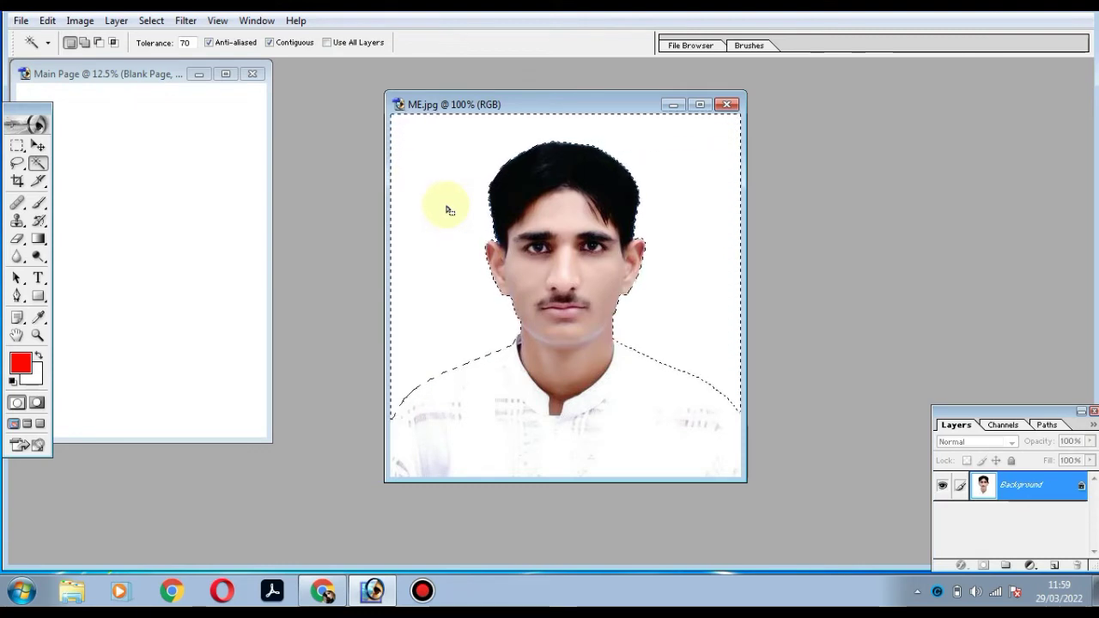
double_click(1069, 485)
click(668, 264)
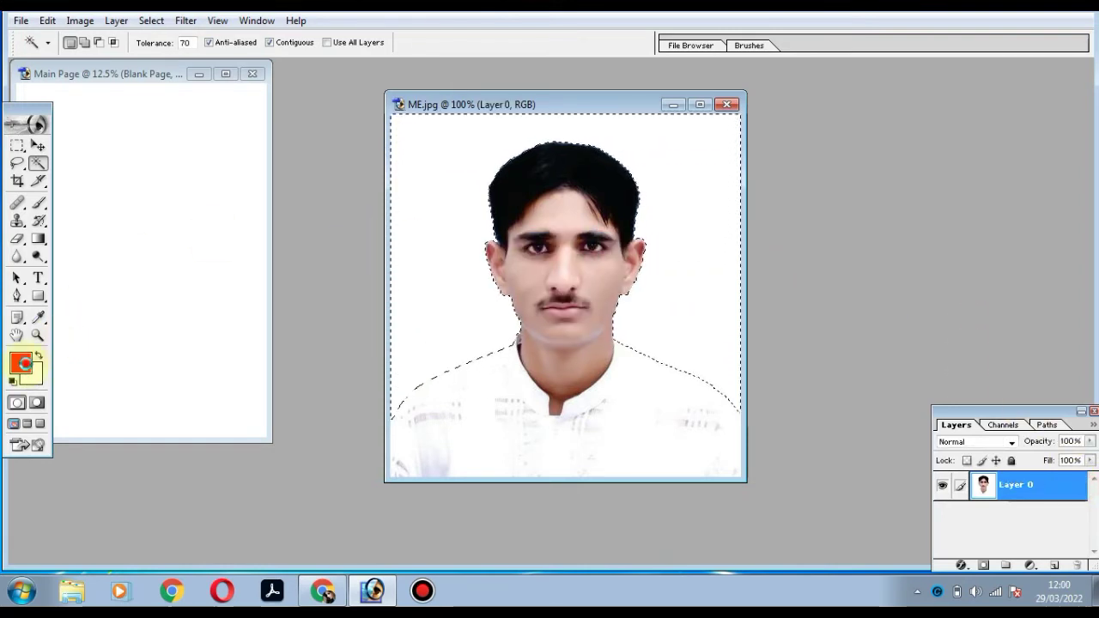
Step: Cancel the foreground Color Picker without changing red, and reposition the ME.jpg window
click(21, 364)
mouse_move(496, 263)
mouse_down()
mouse_move(518, 321)
mouse_move(352, 291)
mouse_up()
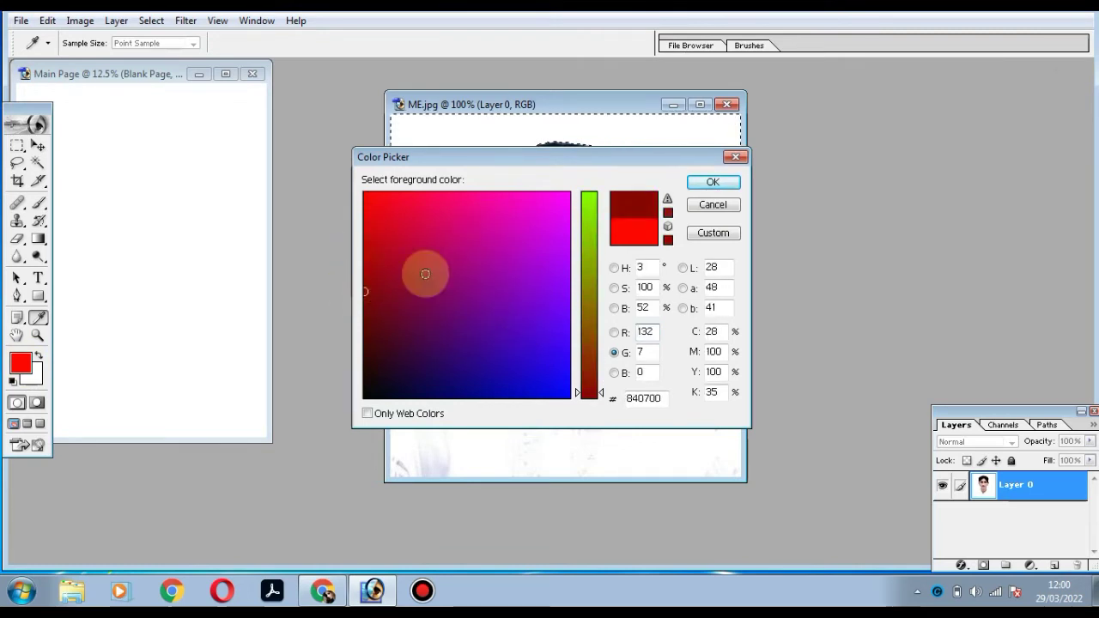
click(736, 157)
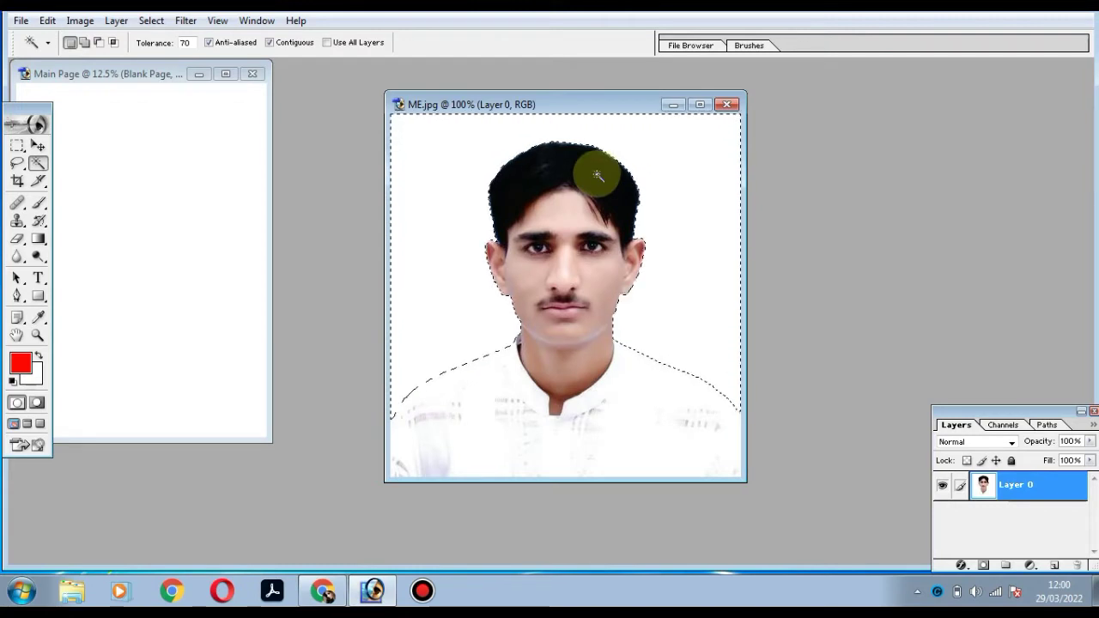
drag(604, 118, 788, 125)
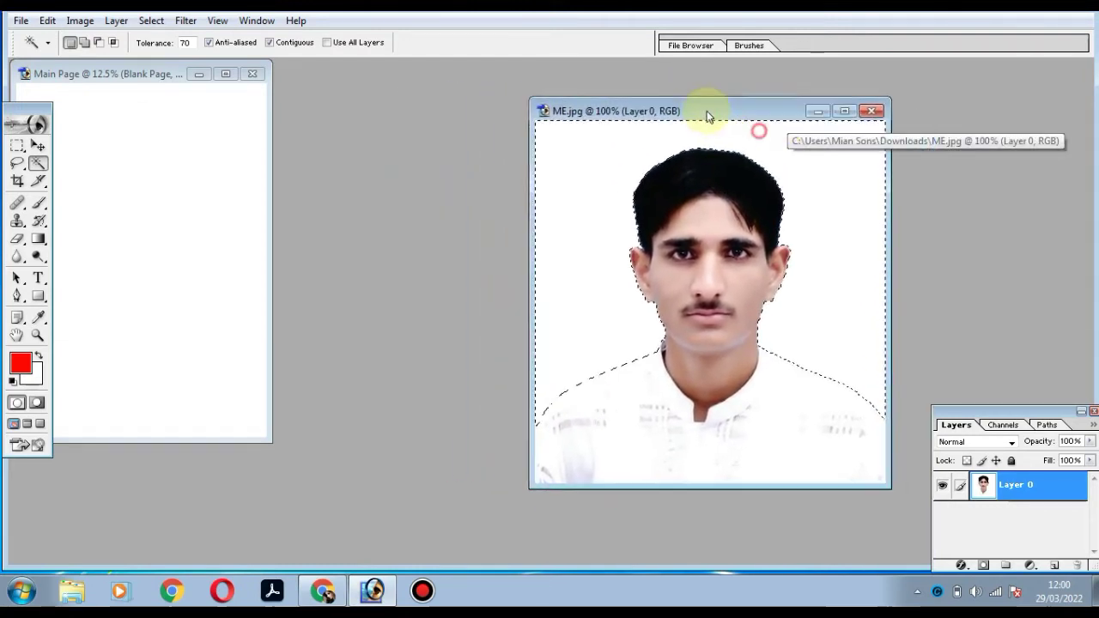
drag(788, 124, 707, 82)
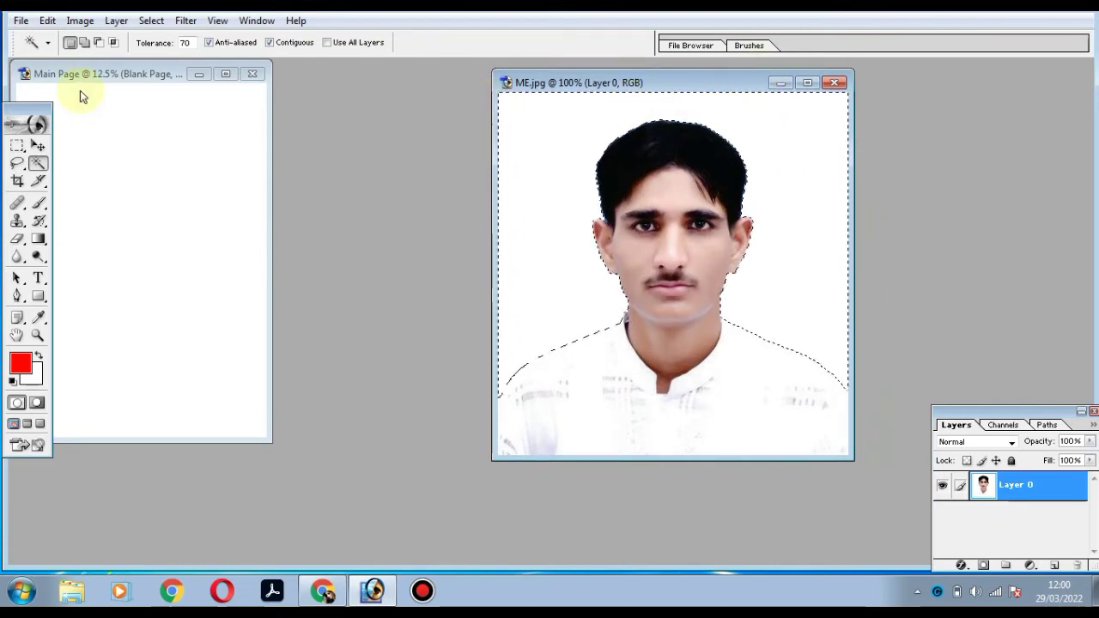
Step: Open png-coat-and-tie-1-Transparent-Images from Downloads and centre its window
double_click(338, 156)
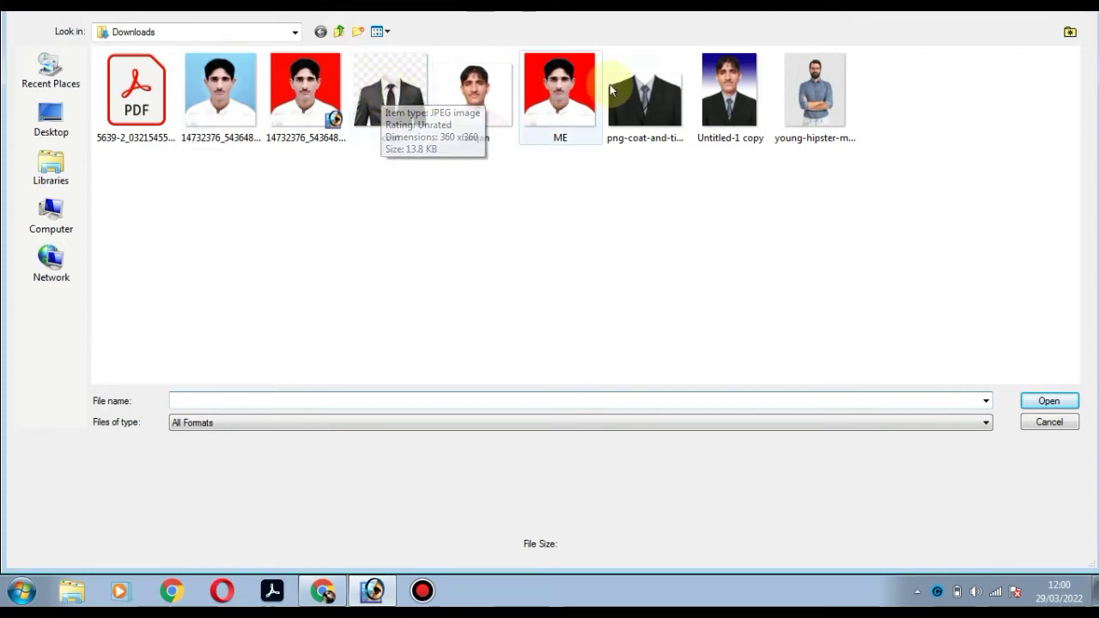
click(671, 85)
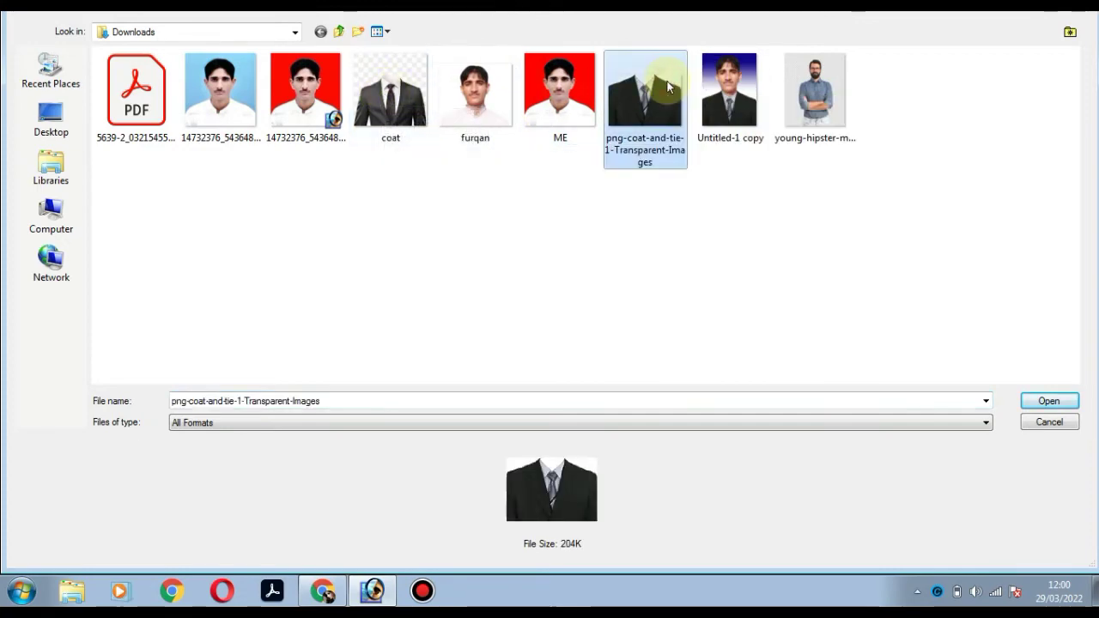
double_click(668, 83)
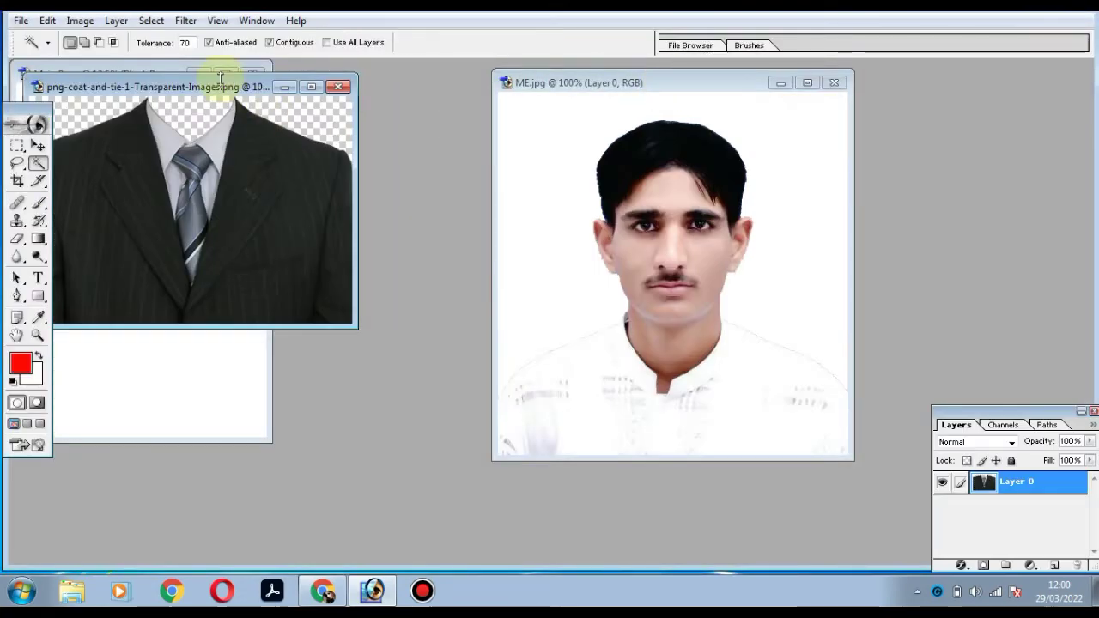
mouse_move(219, 82)
mouse_down()
mouse_move(475, 194)
mouse_move(572, 184)
mouse_up()
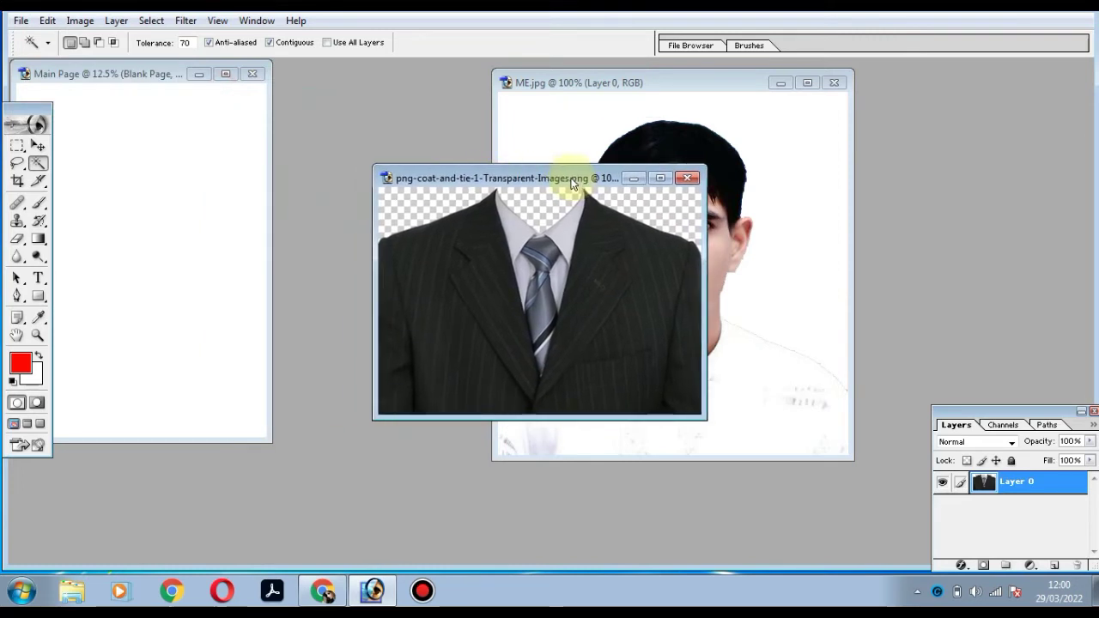
Step: Drag the suit with the Move tool into Main Page as Layer 1
click(36, 147)
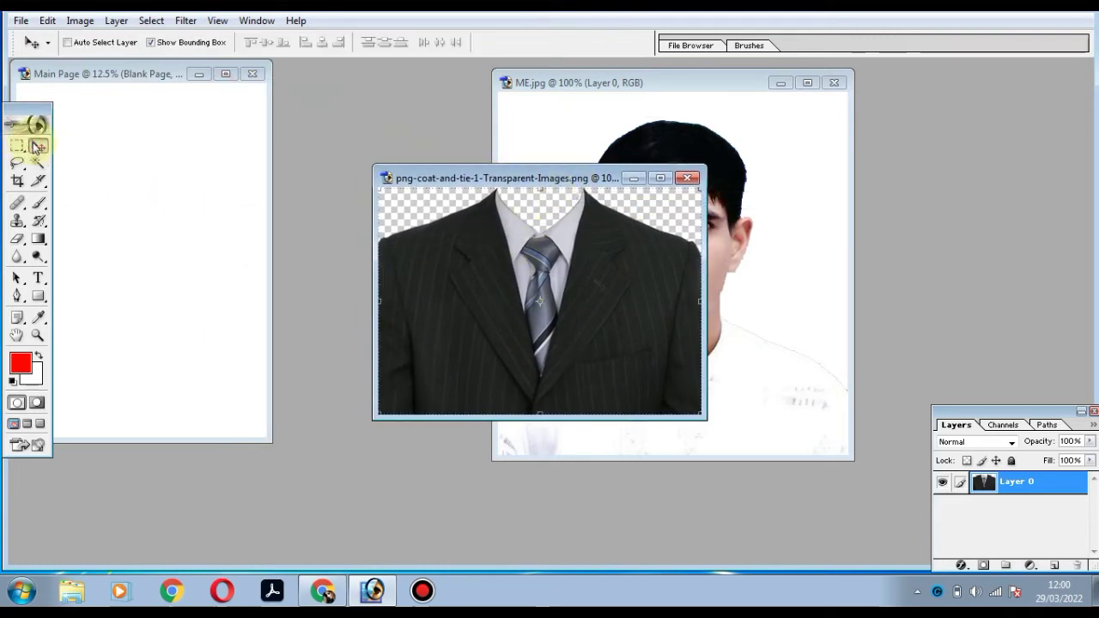
click(133, 69)
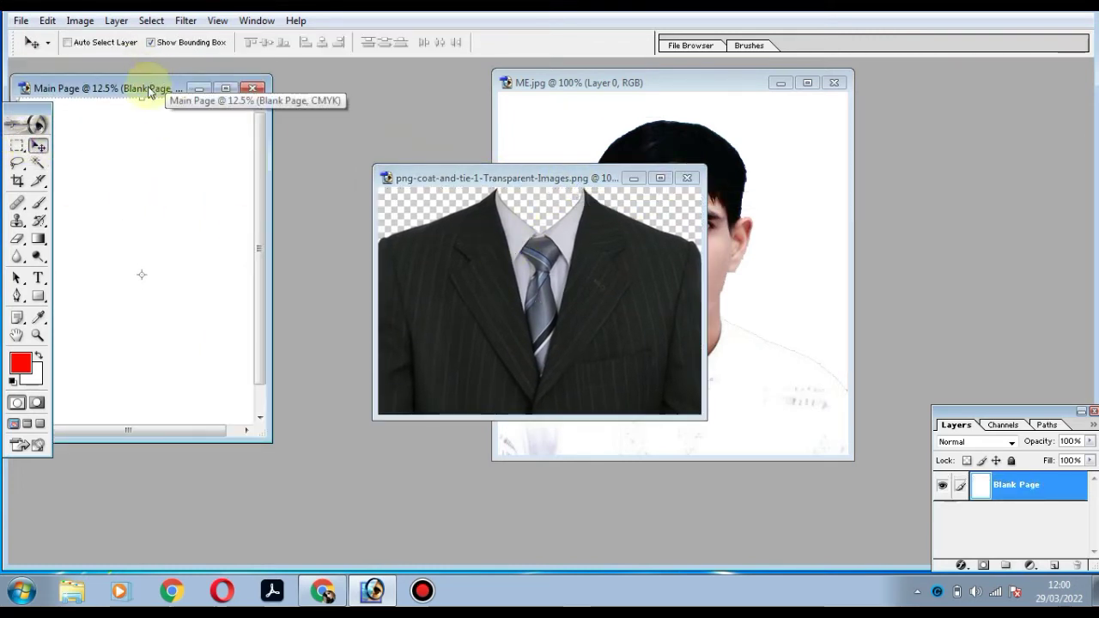
drag(137, 73, 202, 90)
click(581, 288)
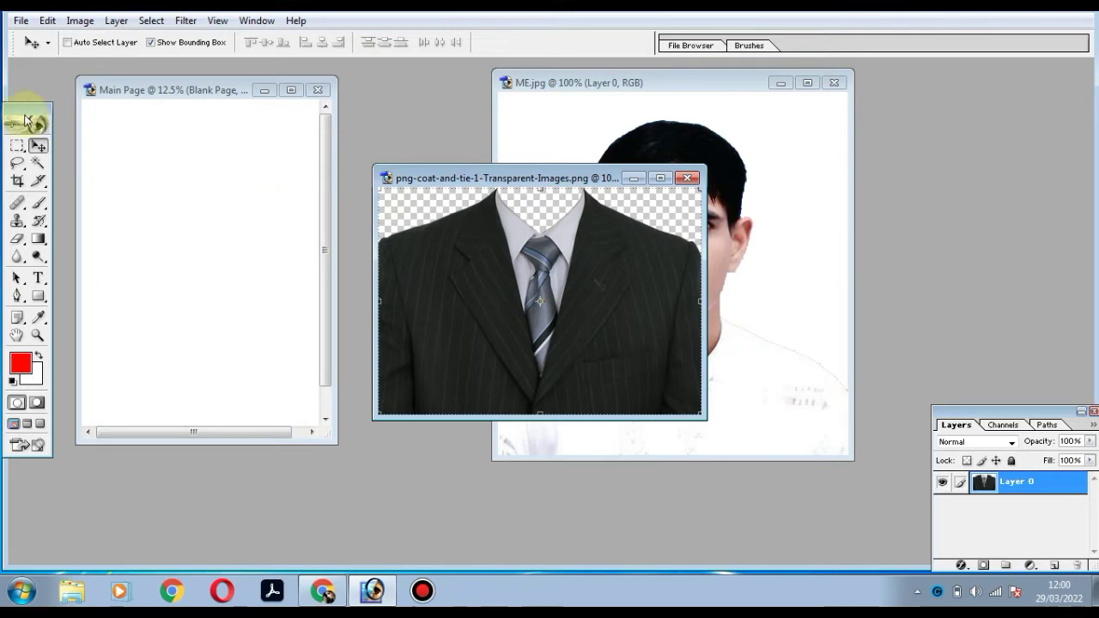
mouse_move(633, 315)
mouse_down()
mouse_move(520, 321)
mouse_move(222, 247)
mouse_up()
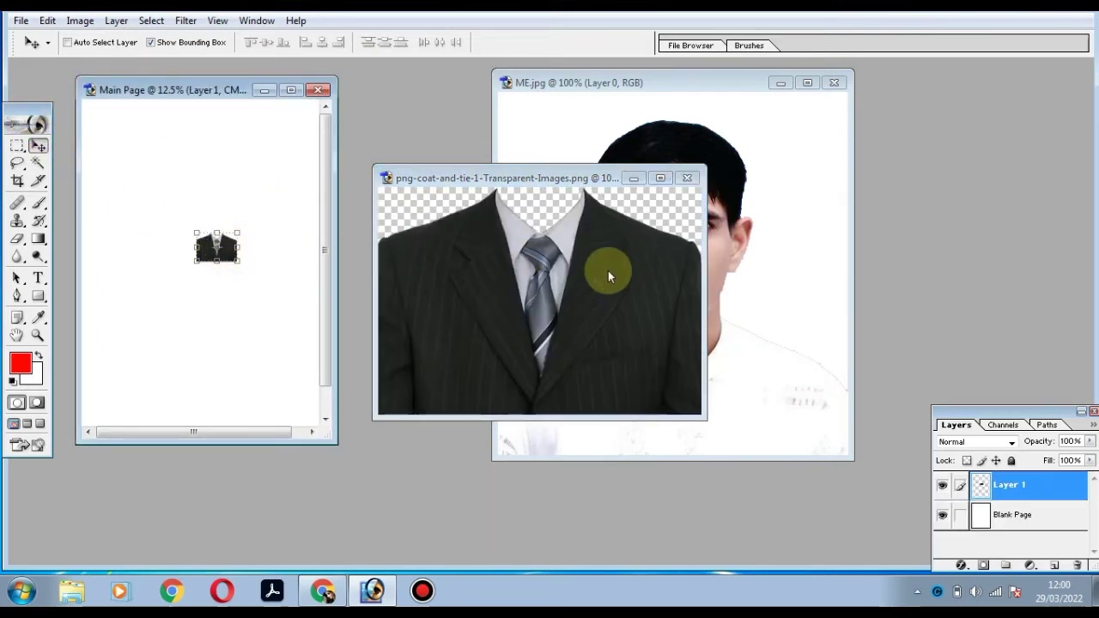
drag(608, 275, 226, 255)
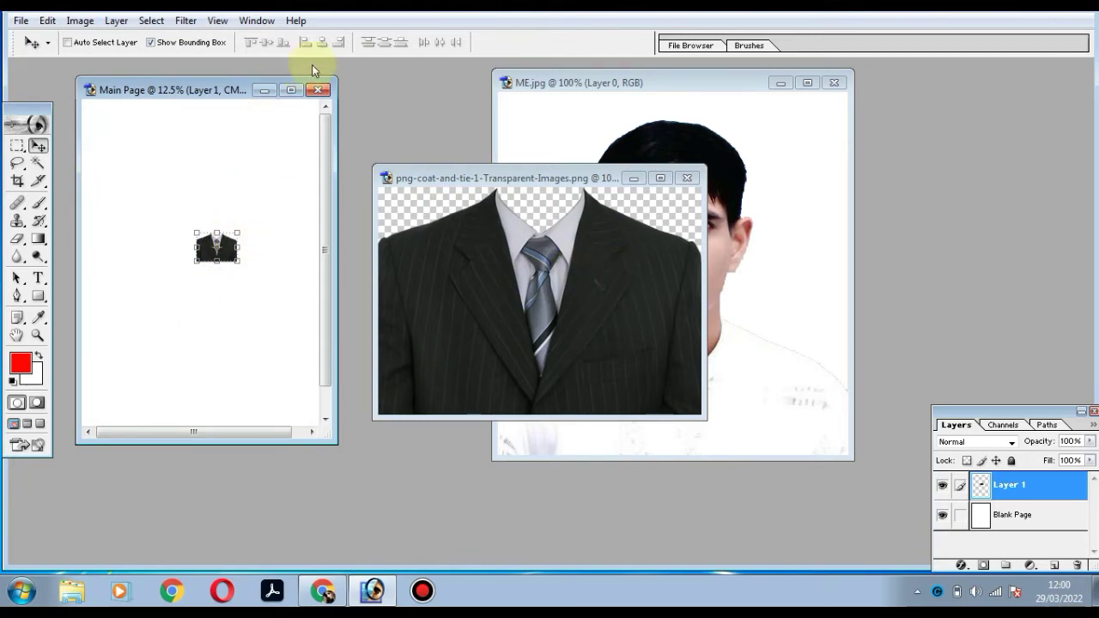
Step: Delete ME.jpg's white background and drag the cut-out person into maximized Main Page as Layer 2
click(717, 144)
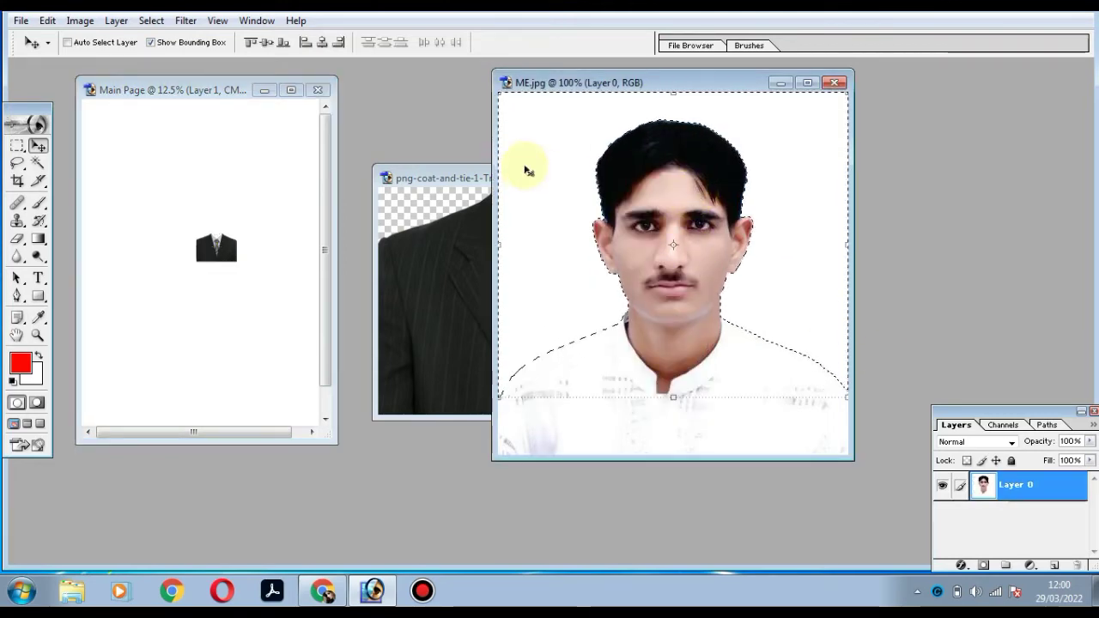
key(Delete)
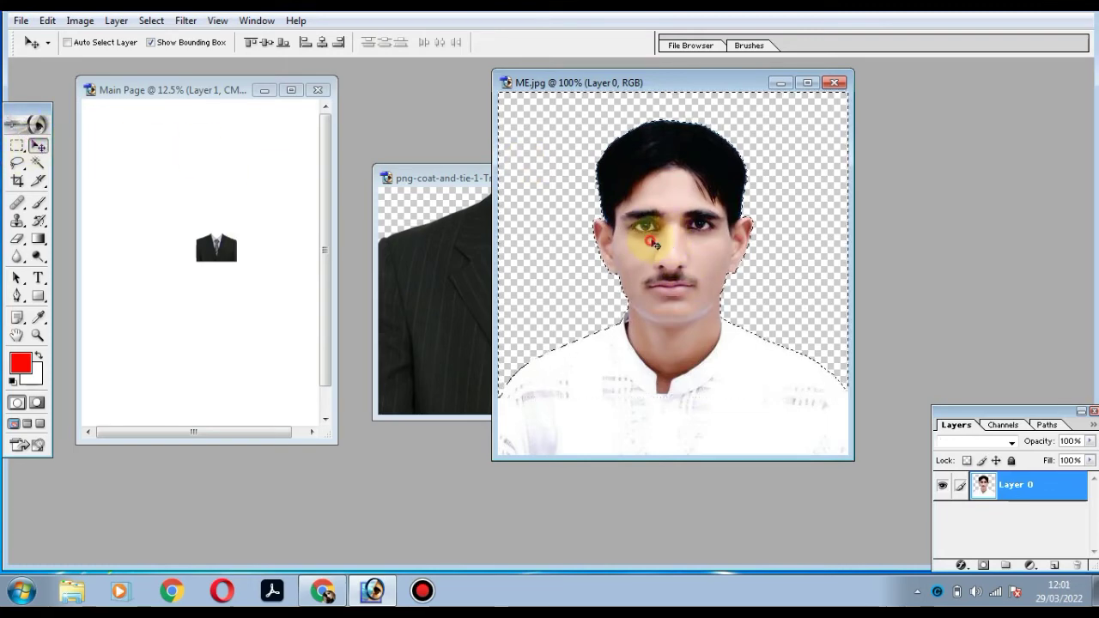
drag(679, 207, 222, 181)
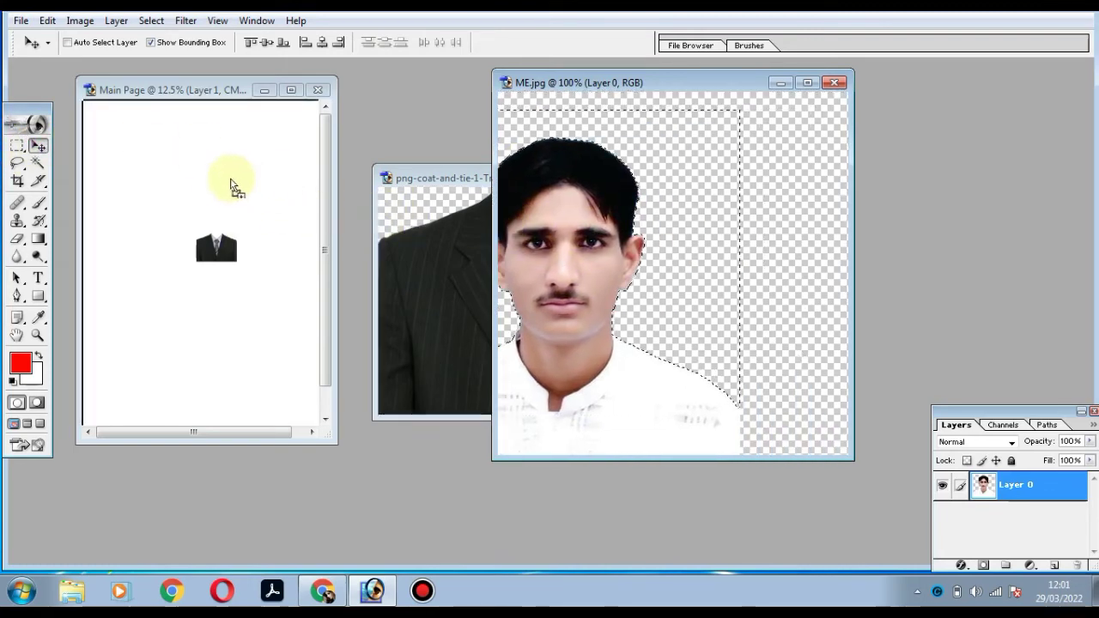
click(292, 90)
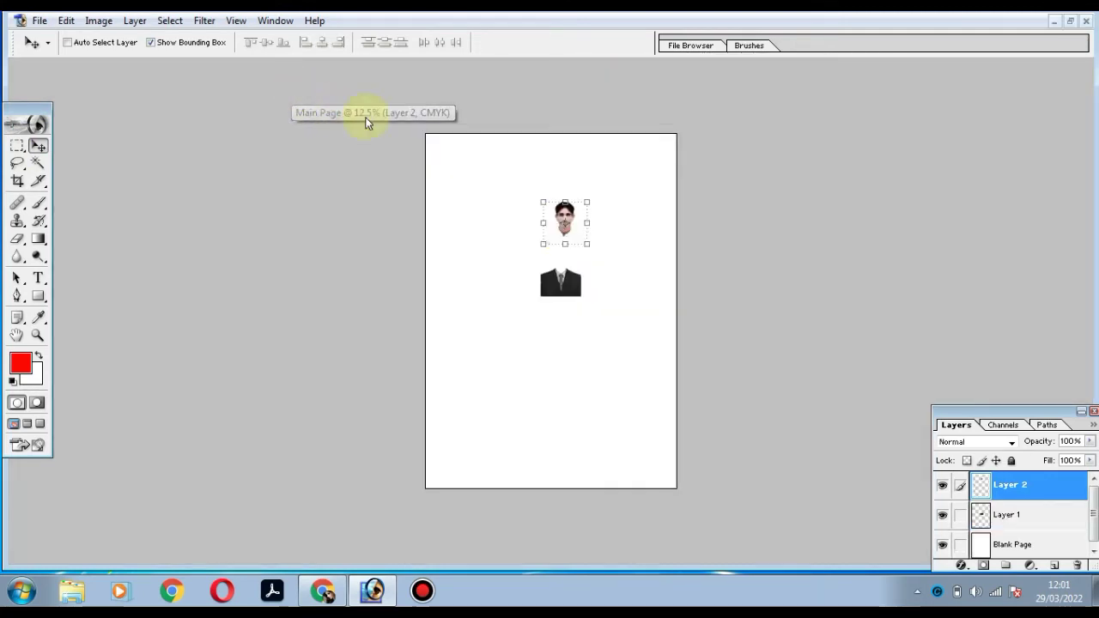
key(z)
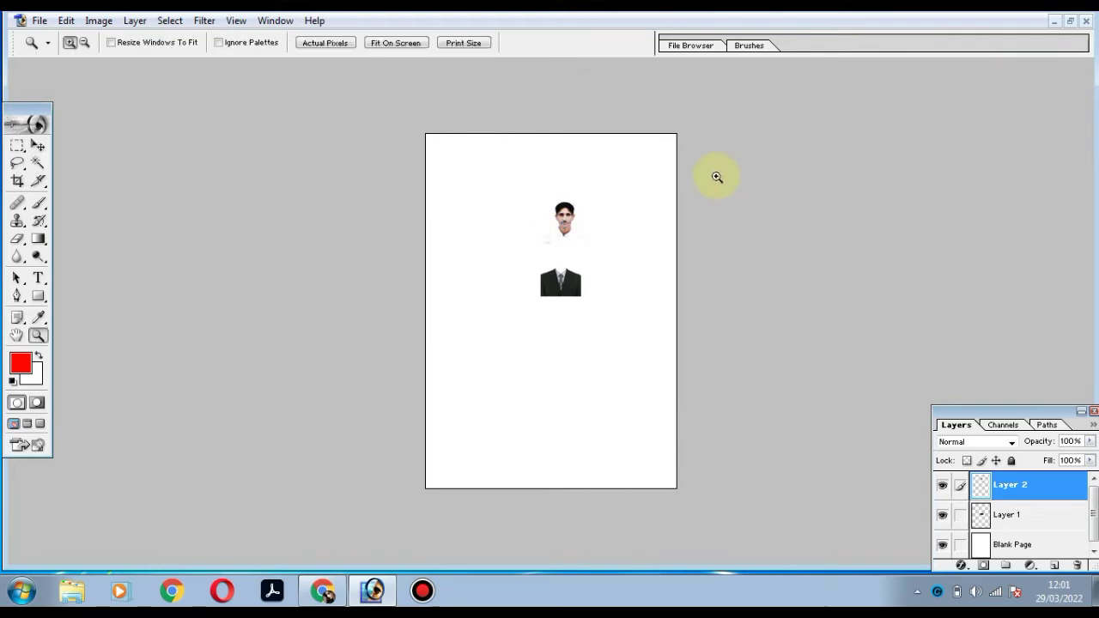
click(37, 146)
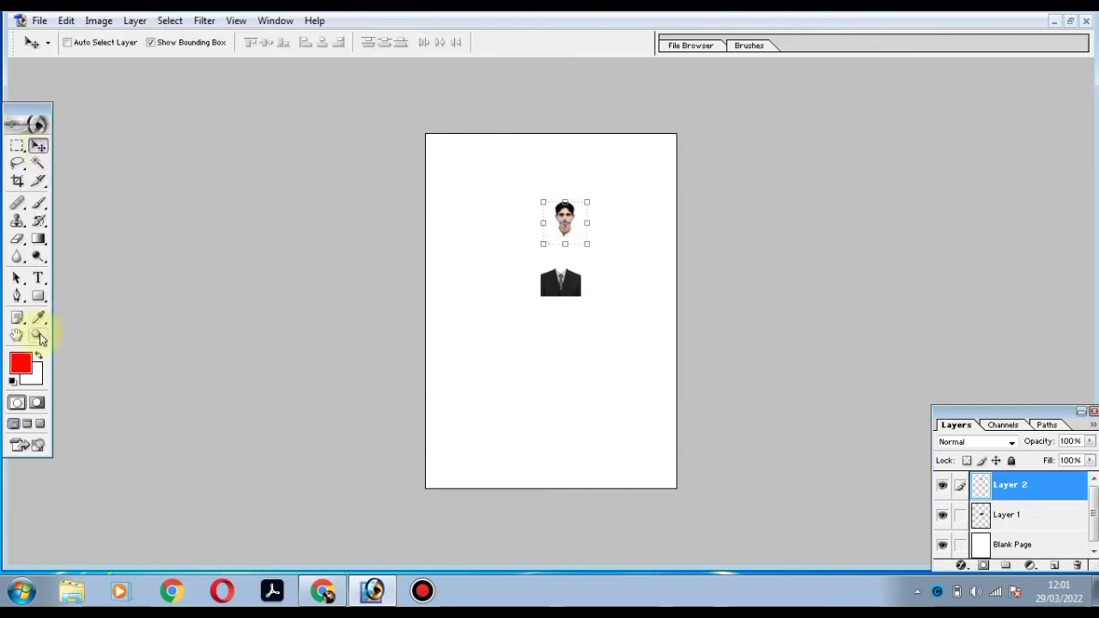
click(38, 335)
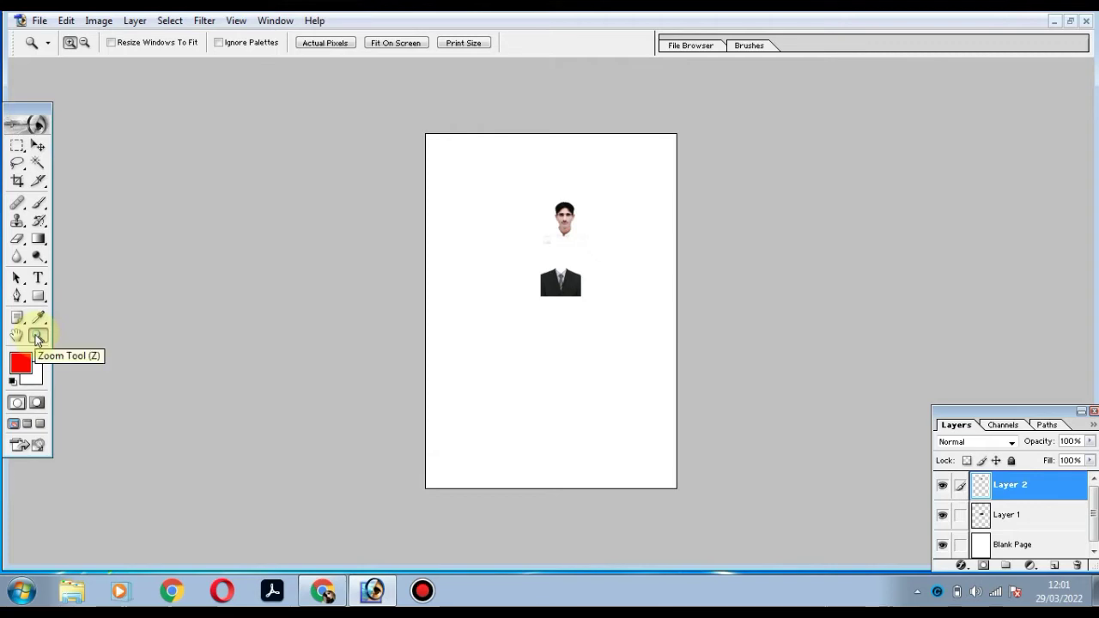
Step: Zoom in and move the face down so it sits over the suit
drag(677, 160, 461, 319)
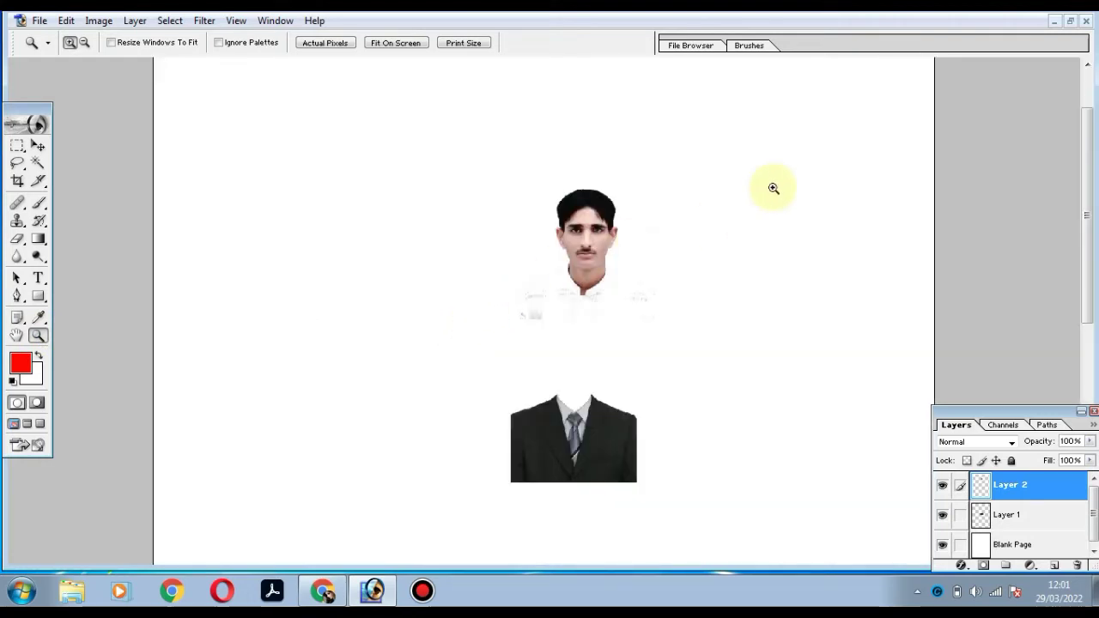
click(454, 496)
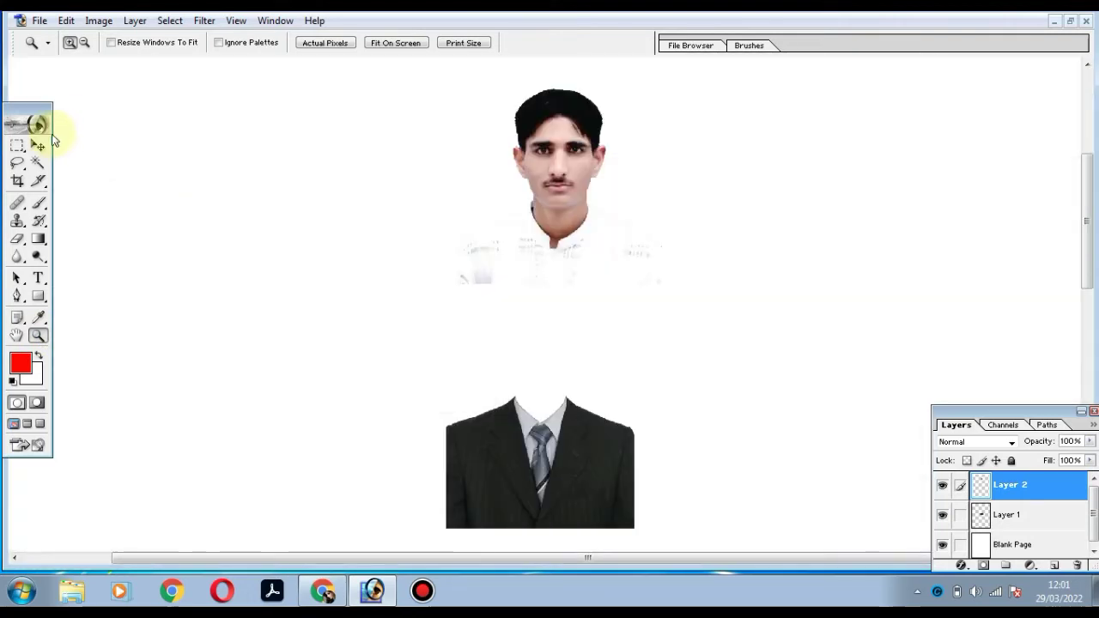
click(38, 146)
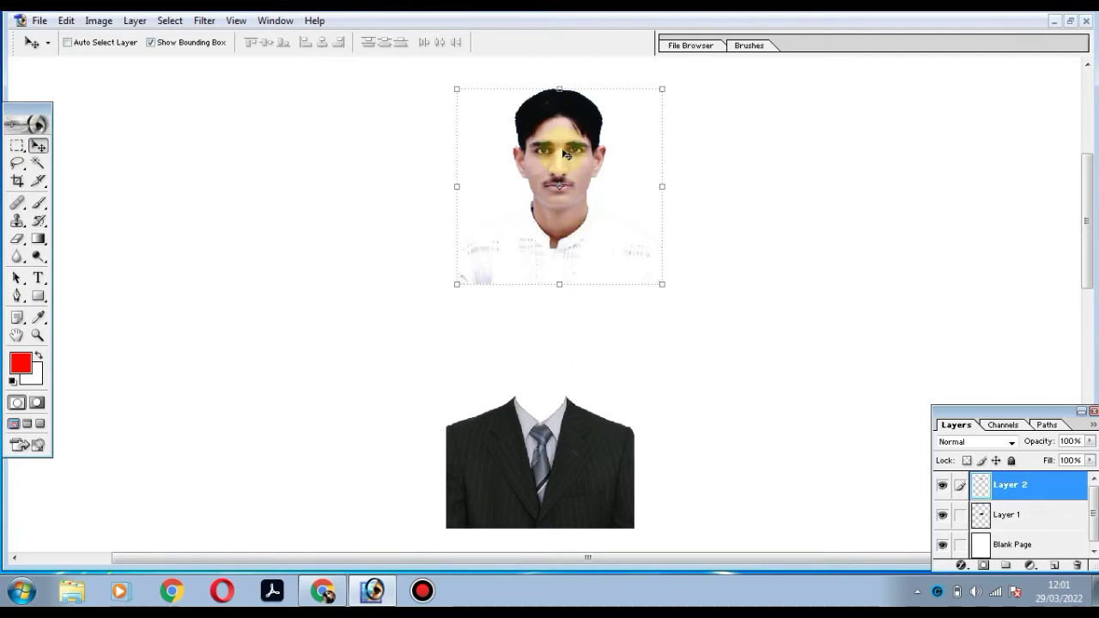
drag(557, 147, 546, 341)
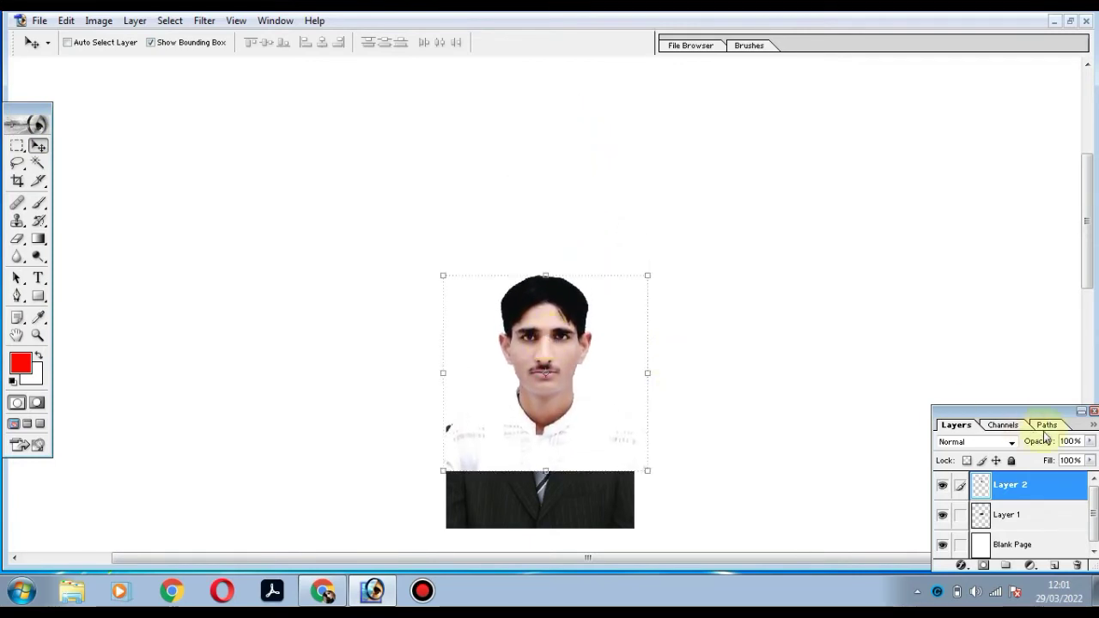
Step: Stack Layer 2 (face) beneath Layer 1 (suit) in the Layers palette
drag(1031, 418, 992, 72)
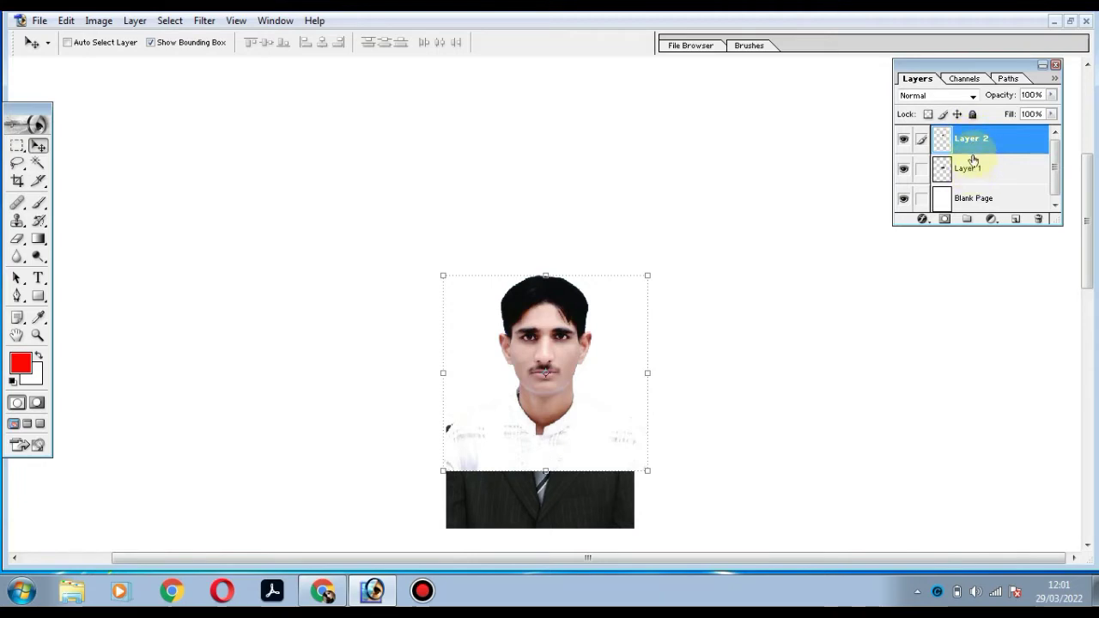
click(972, 165)
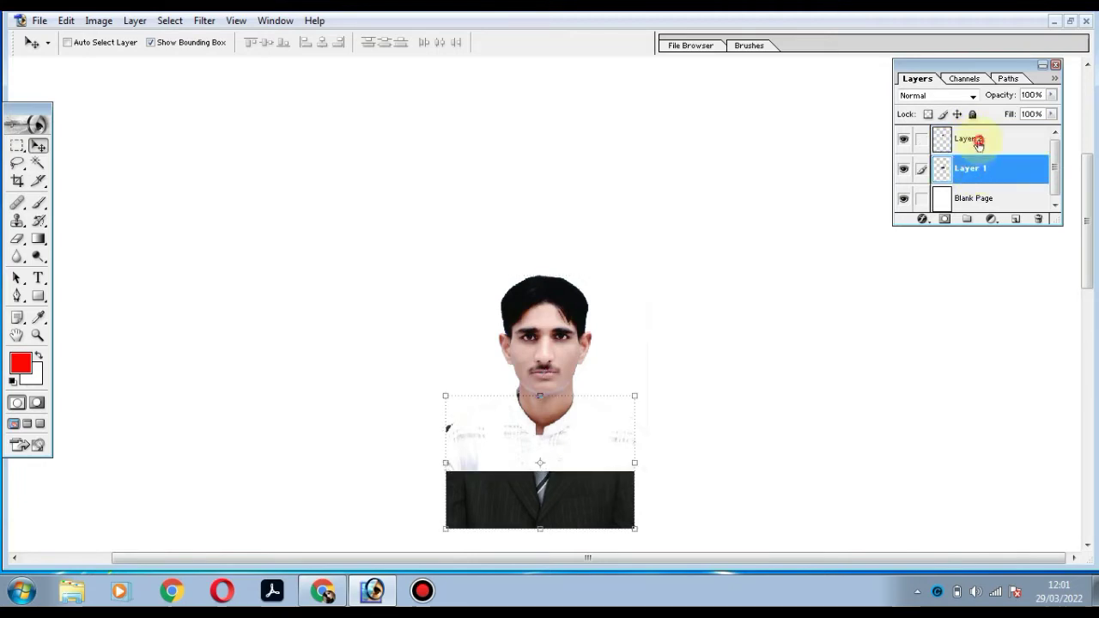
click(977, 143)
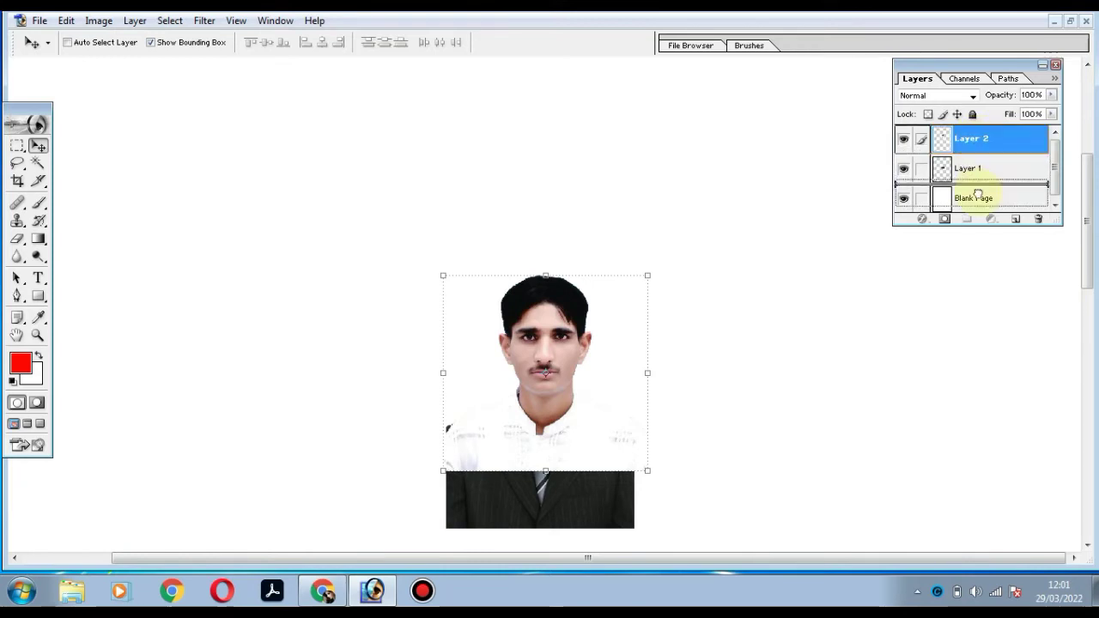
drag(977, 144, 977, 199)
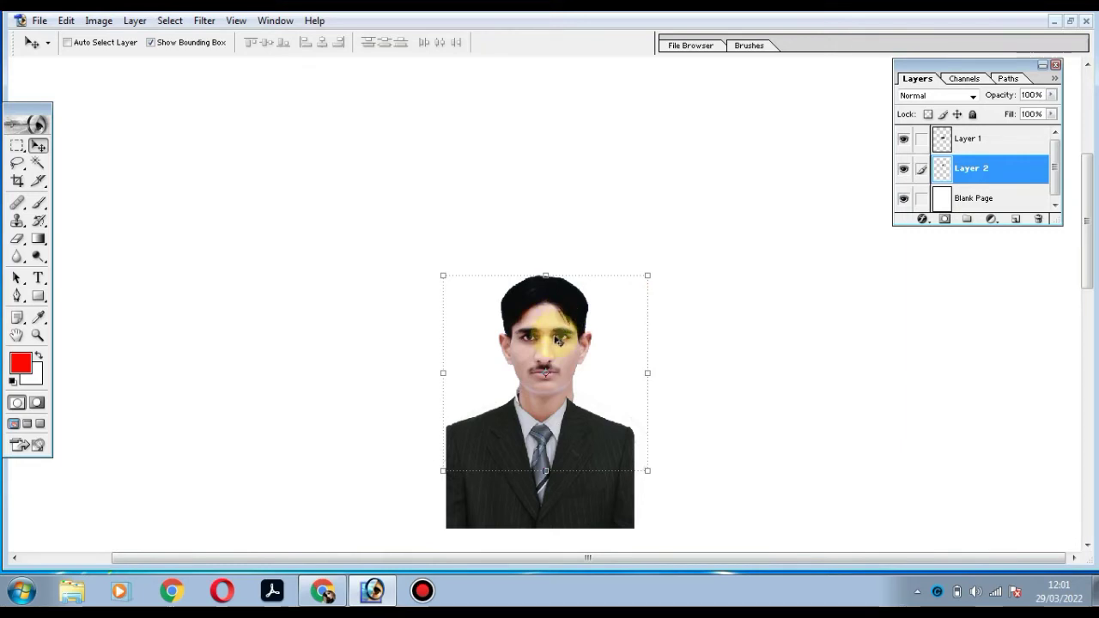
Step: Zoom in and scale the face layer down to about 93%
key(z)
drag(727, 264, 402, 510)
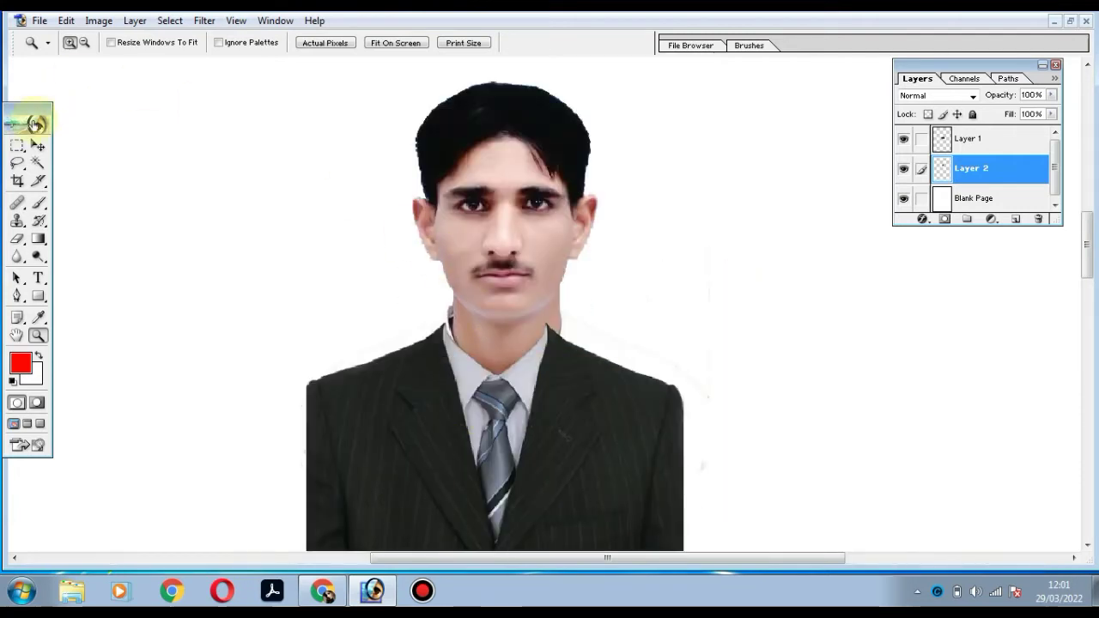
click(38, 148)
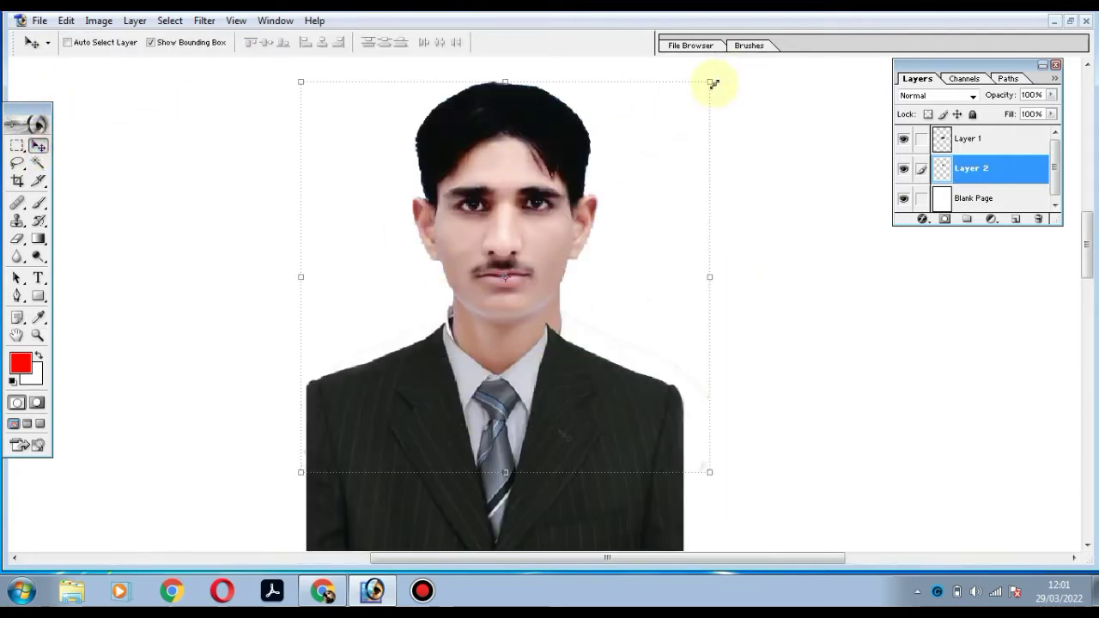
drag(712, 83, 689, 114)
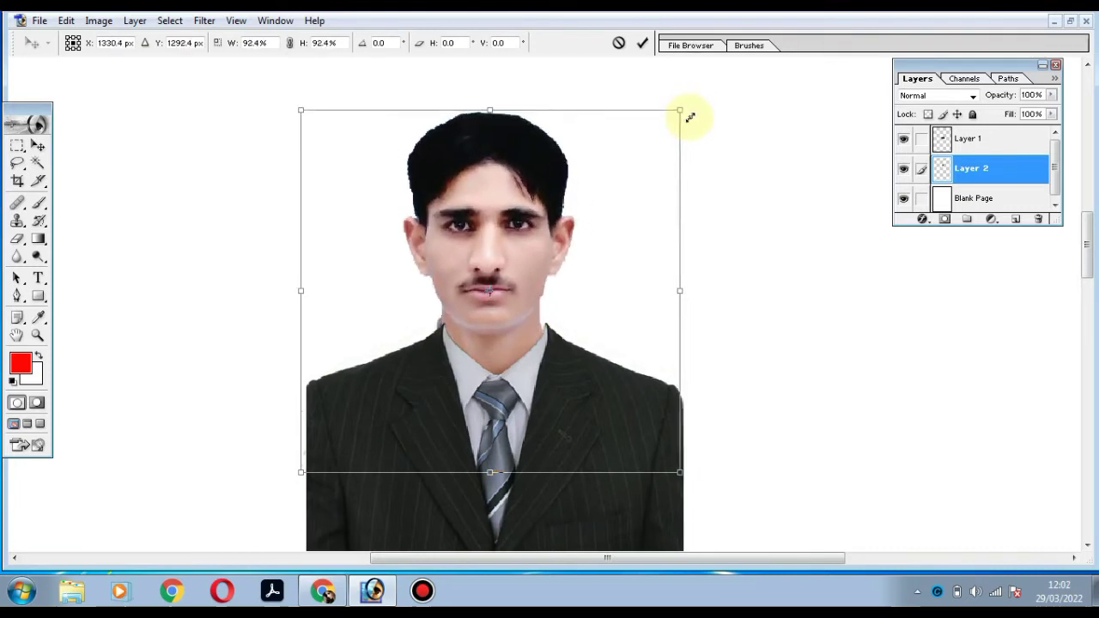
drag(688, 115, 691, 116)
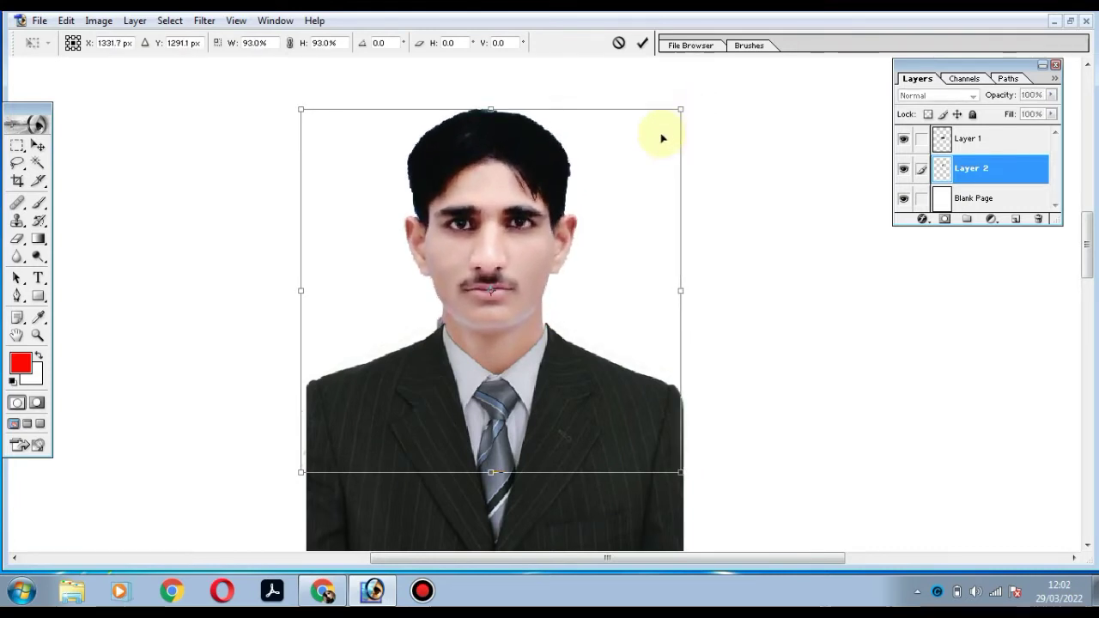
Step: Nudge the face with arrow keys so the neck meets the collar, and apply the transform
key(Right)
key(Right)
key(Right)
key(Right)
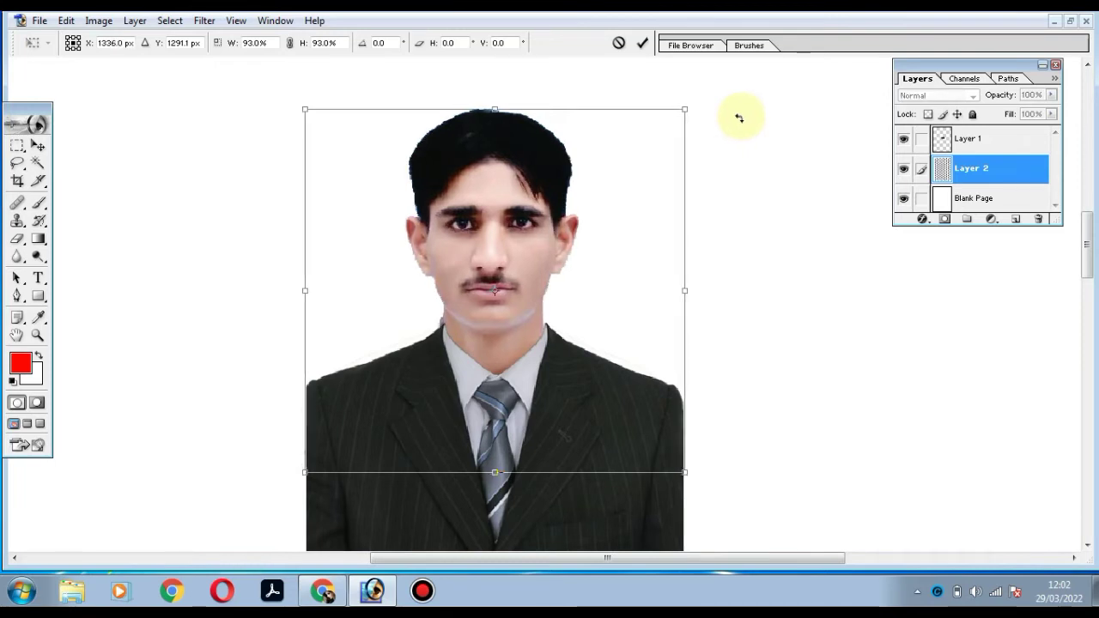
key(Right)
key(Right)
key(Right)
key(Right)
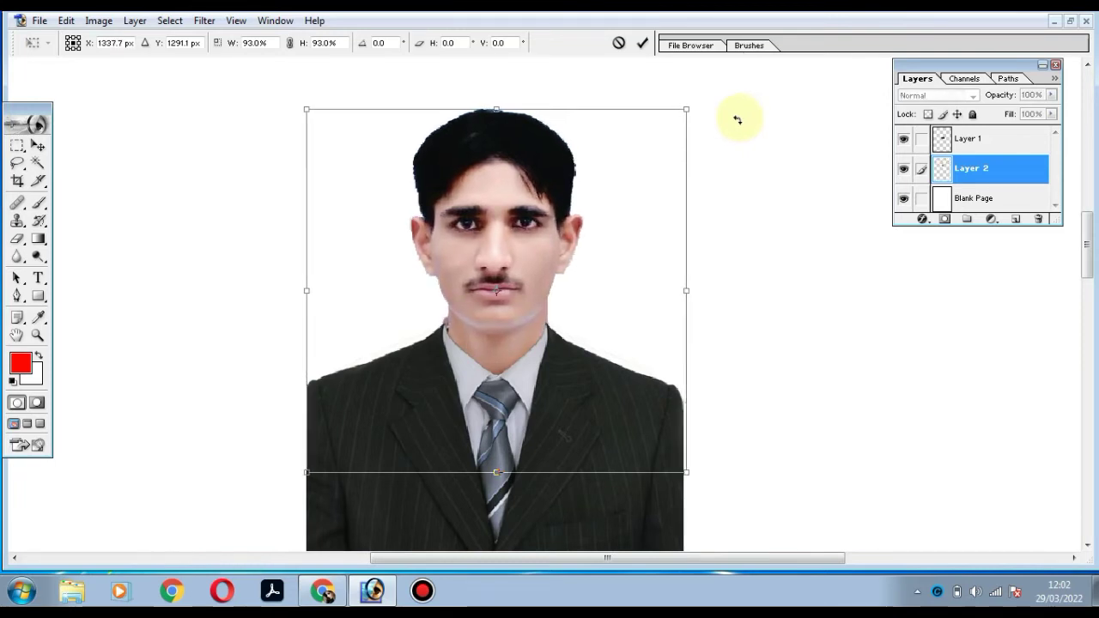
key(Left)
key(Left)
key(Left)
key(Left)
key(Down)
key(Down)
key(Down)
key(Down)
key(Down)
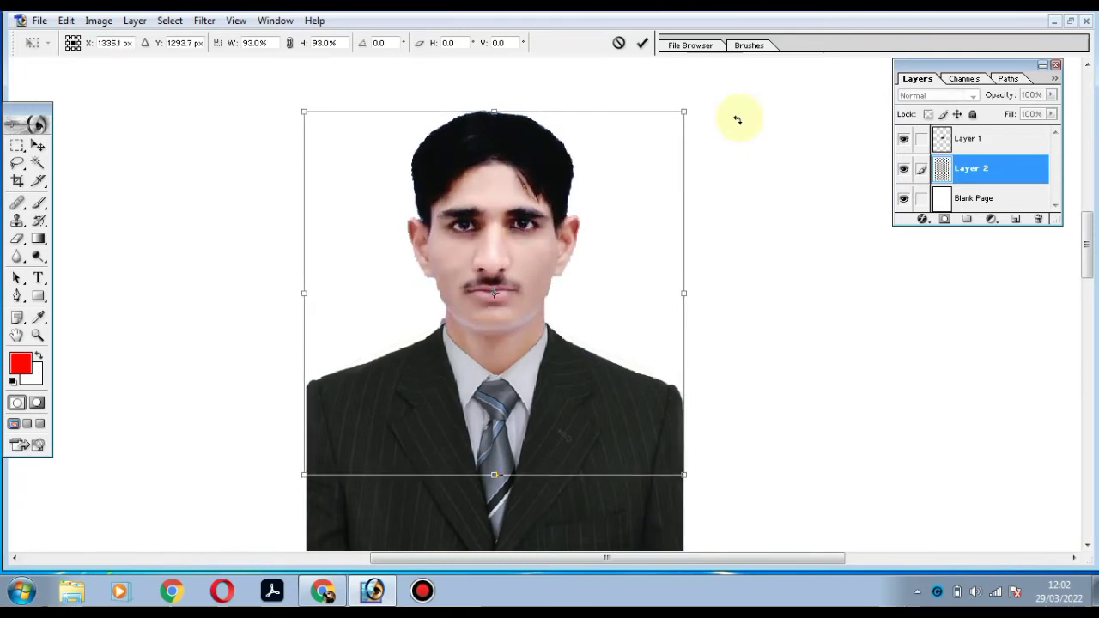
key(Down)
key(Down)
key(Down)
key(Down)
key(Down)
key(Down)
key(Right)
key(Right)
key(Right)
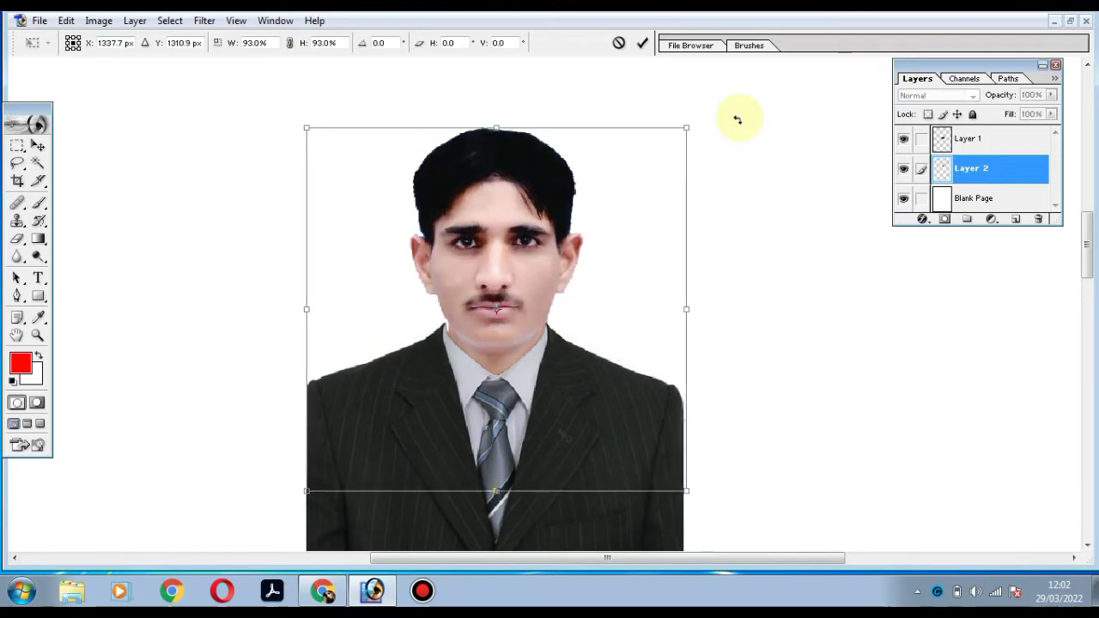
key(Up)
key(Up)
key(Up)
key(Up)
key(Left)
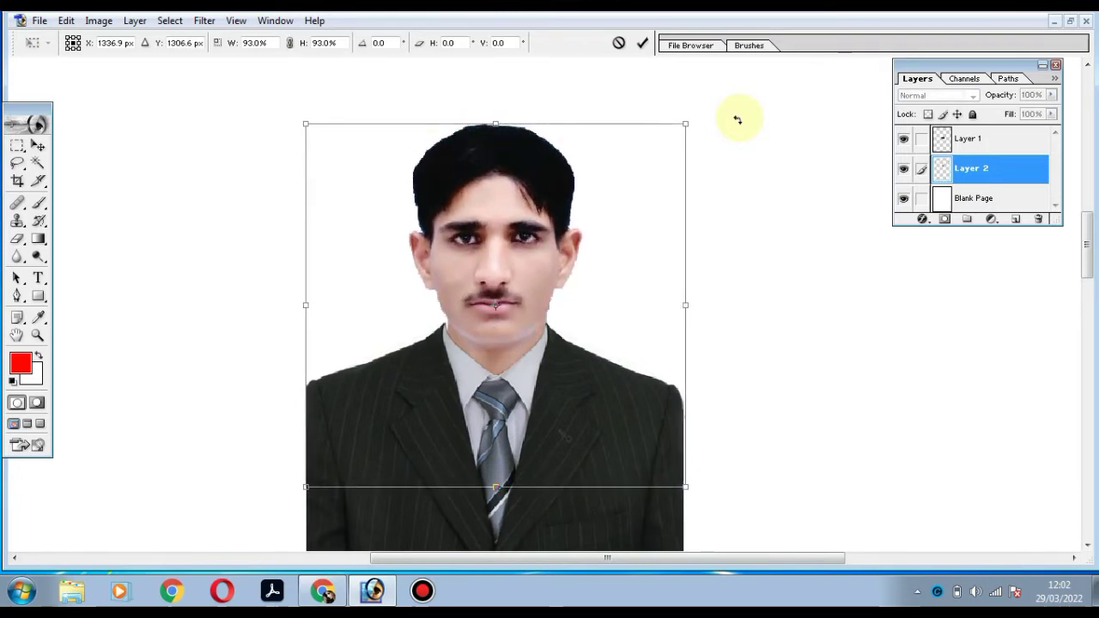
key(Up)
key(Up)
key(Up)
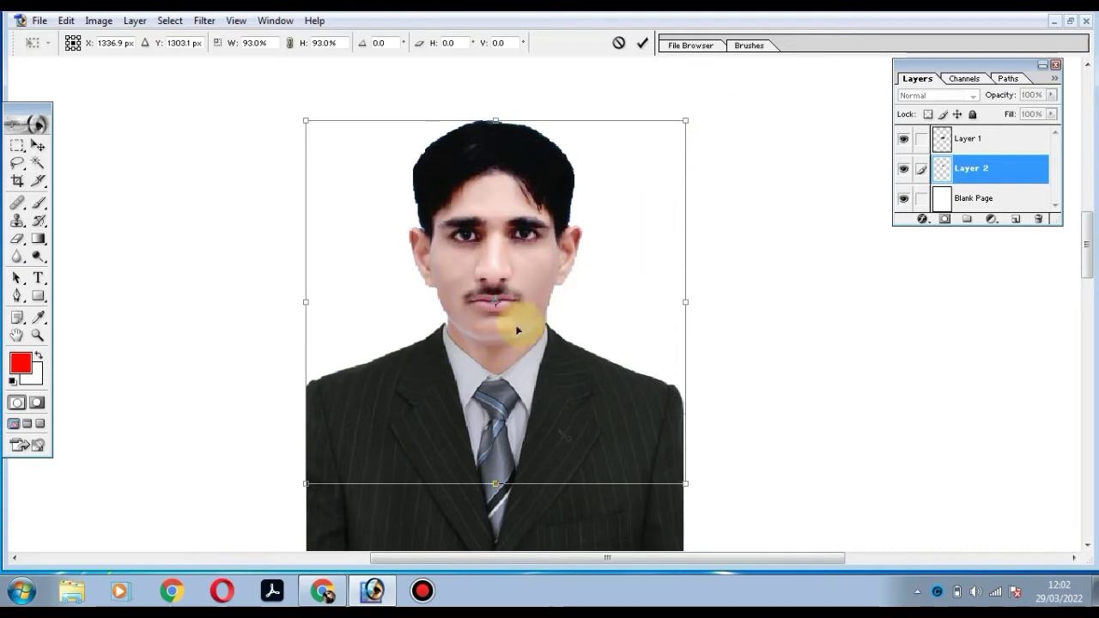
click(34, 147)
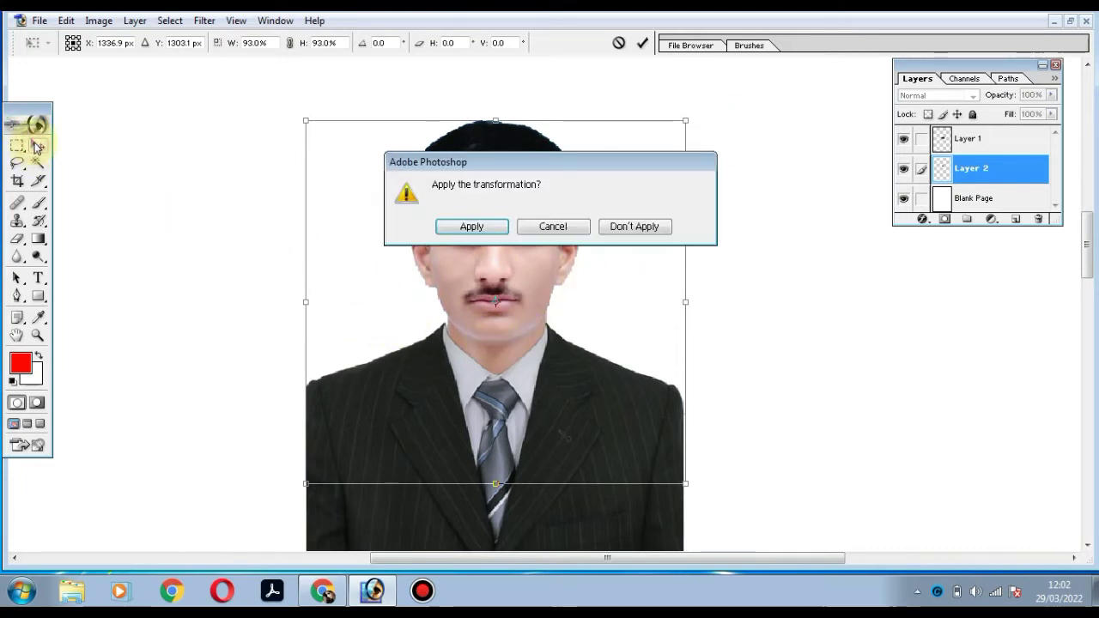
click(468, 226)
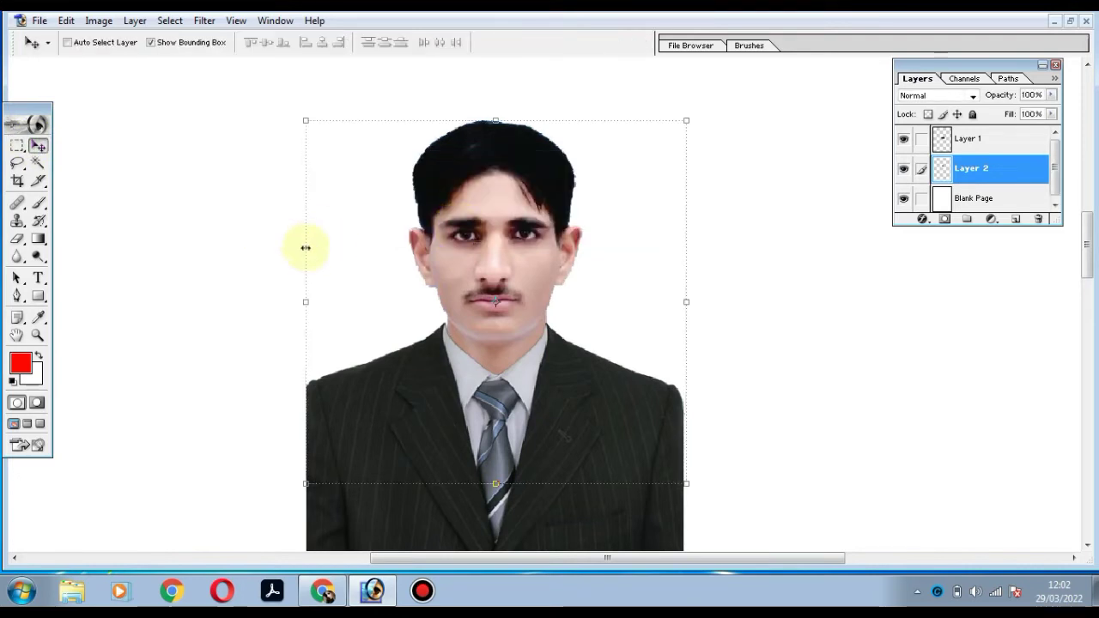
key(z)
drag(296, 237, 560, 439)
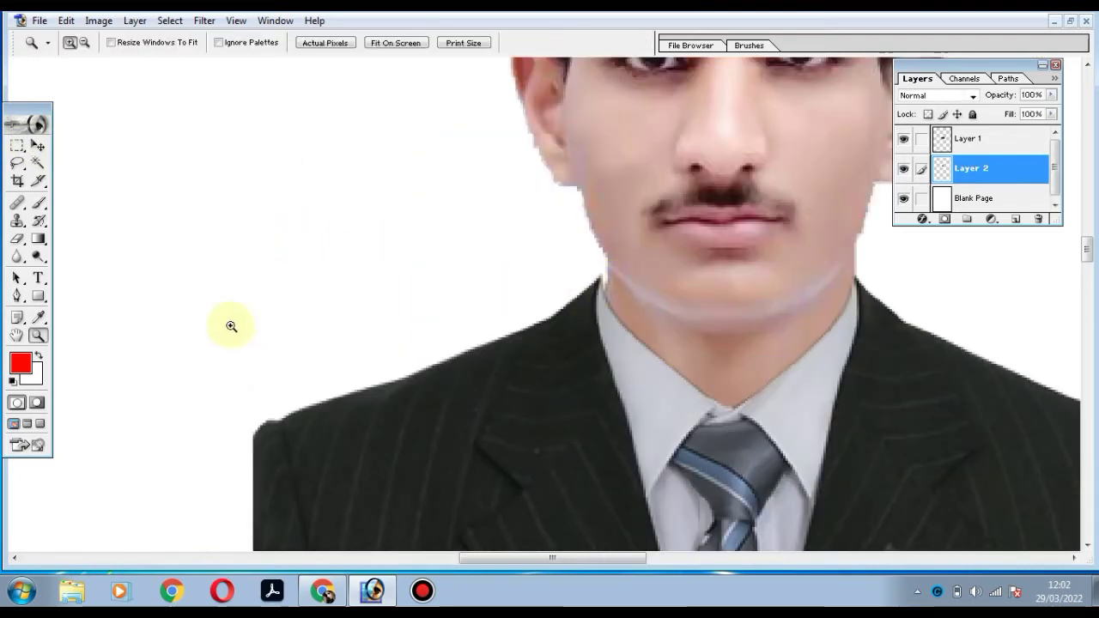
click(38, 145)
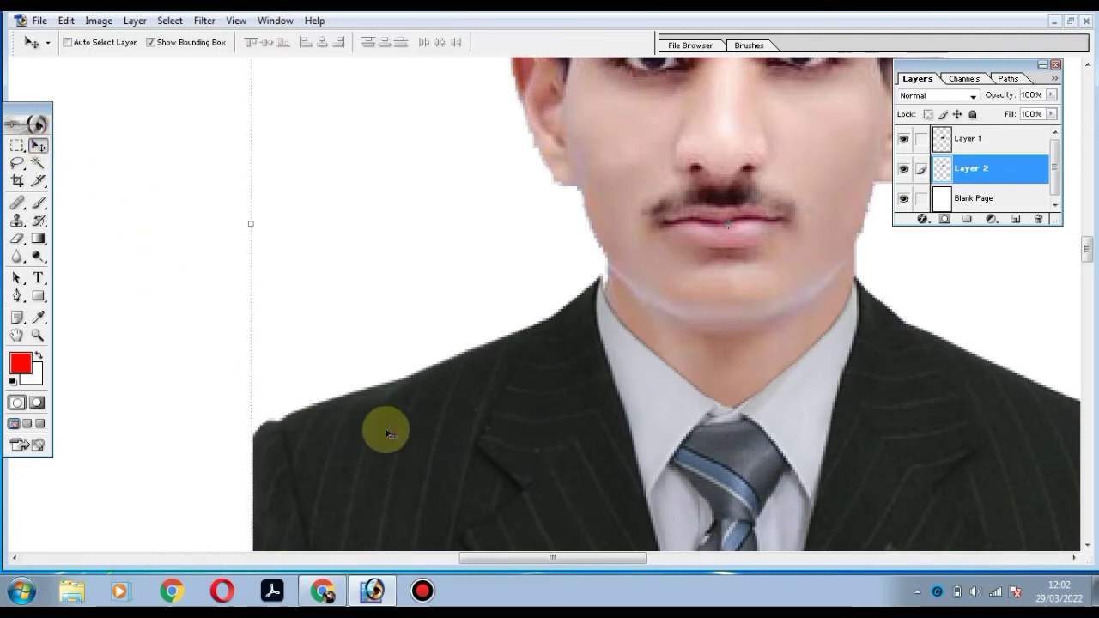
click(979, 146)
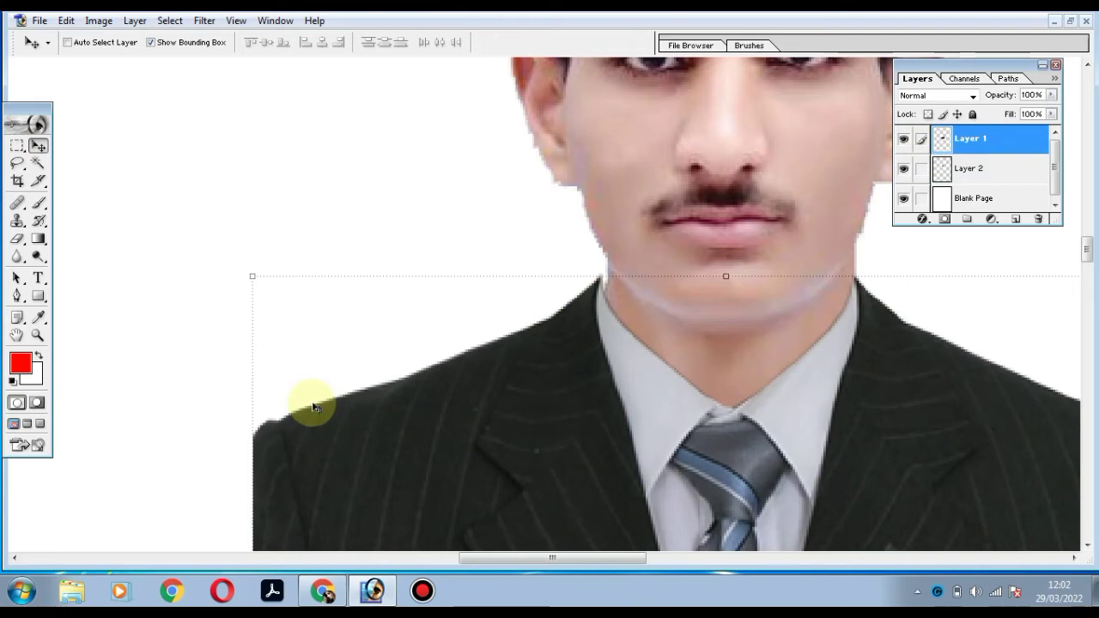
scroll(314, 407, right, 1)
scroll(314, 407, right, 1)
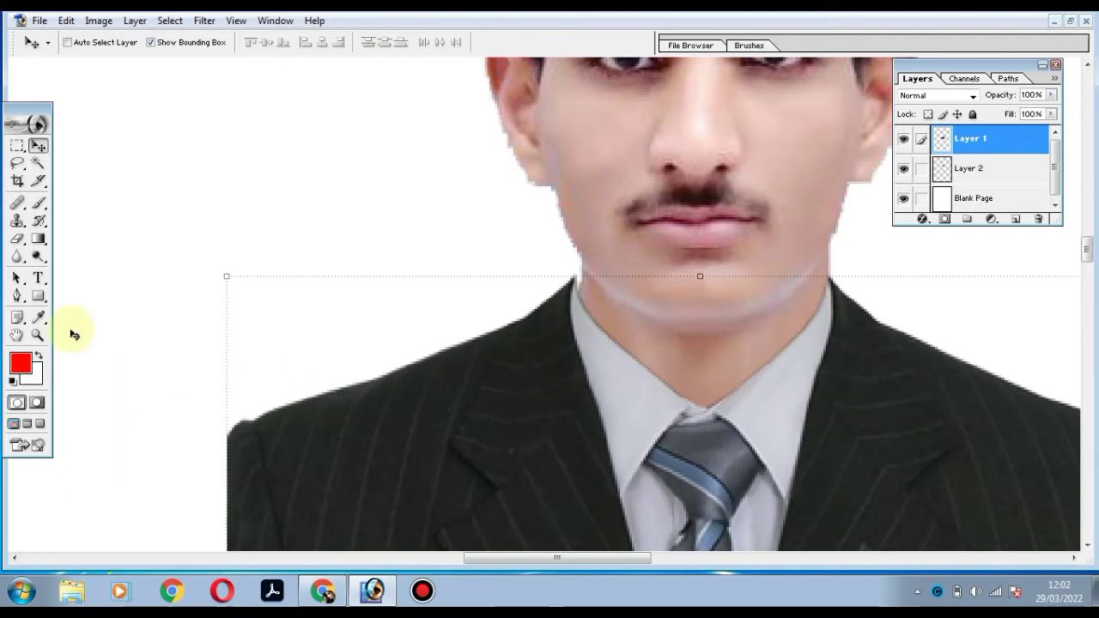
click(38, 335)
key(alt)
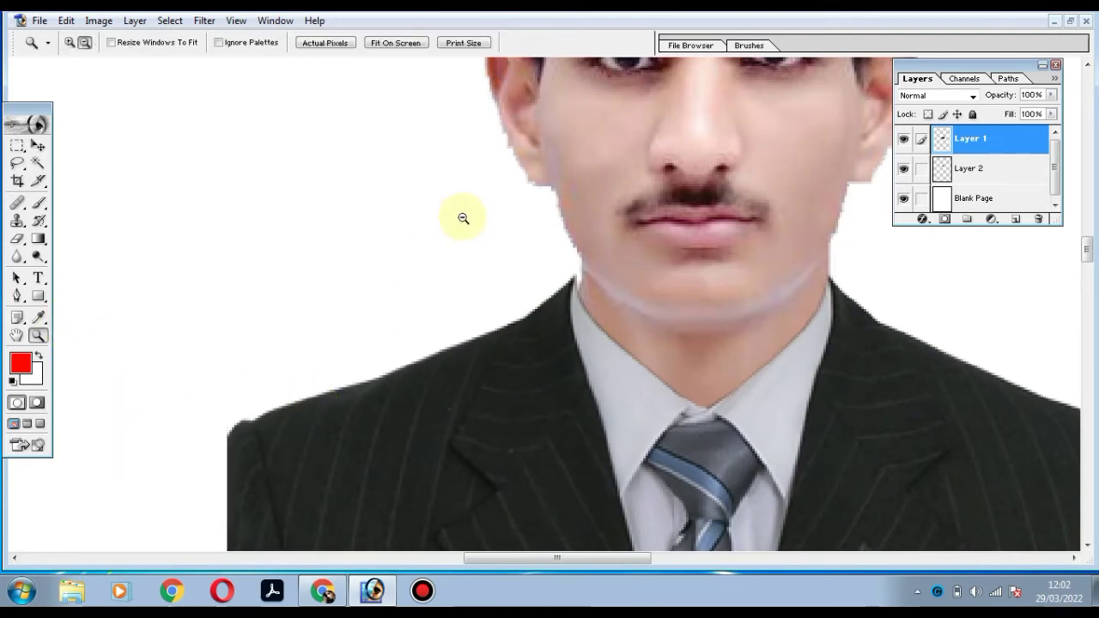
click(591, 254)
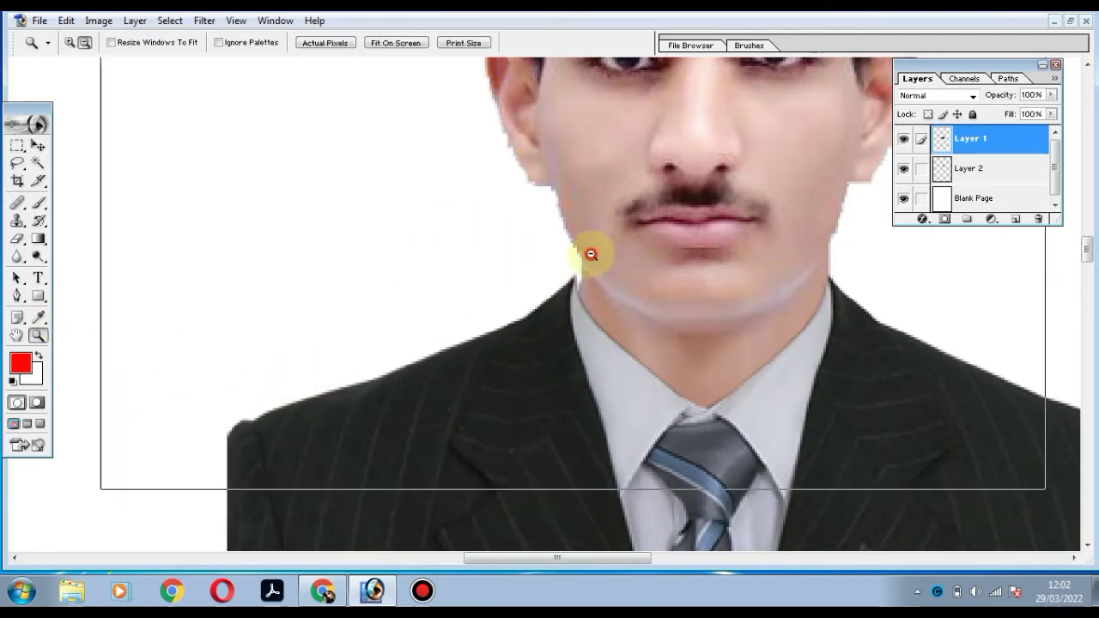
click(559, 283)
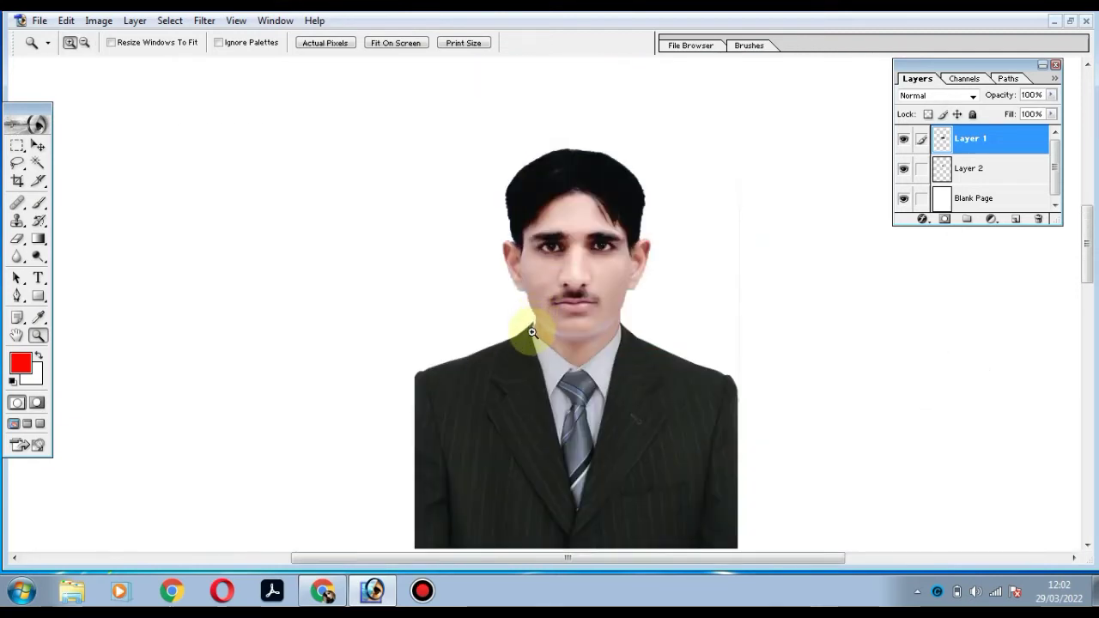
click(39, 146)
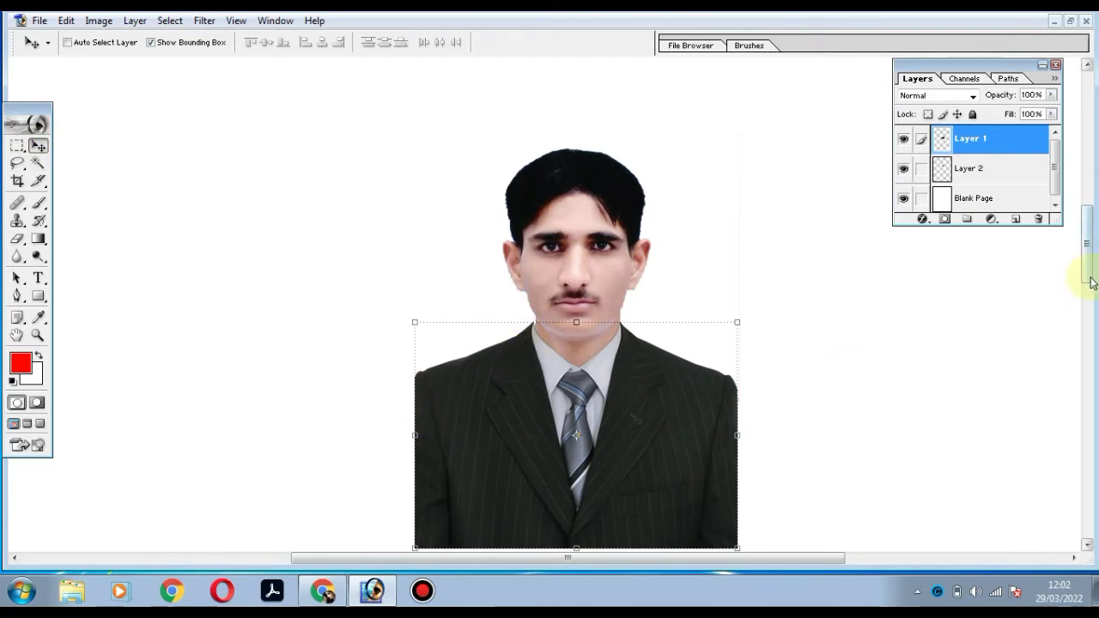
drag(1086, 245, 1086, 254)
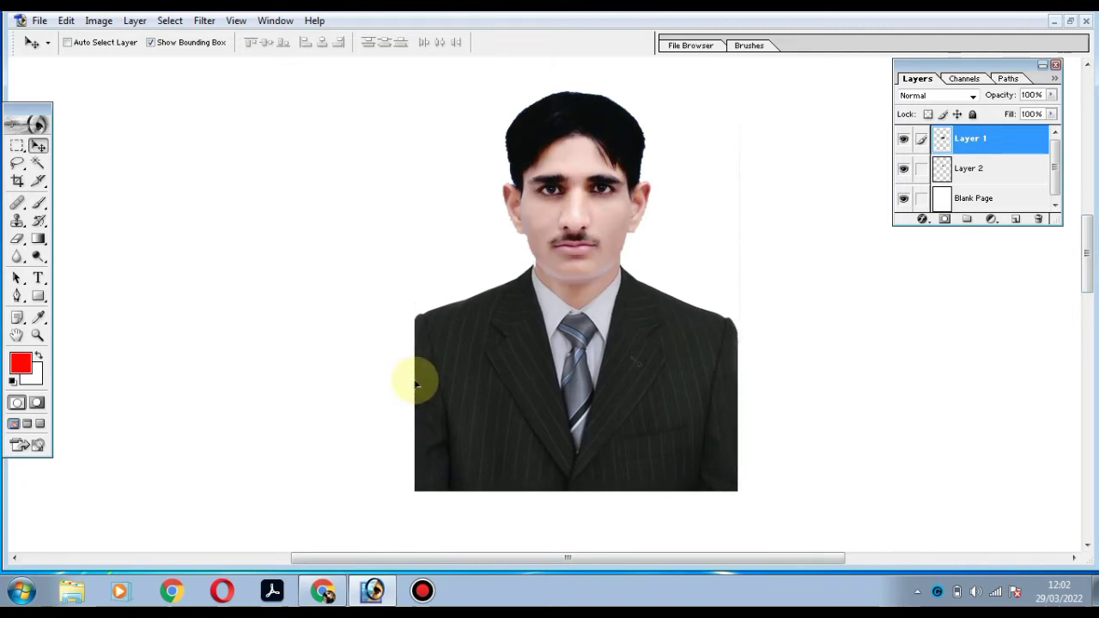
click(415, 386)
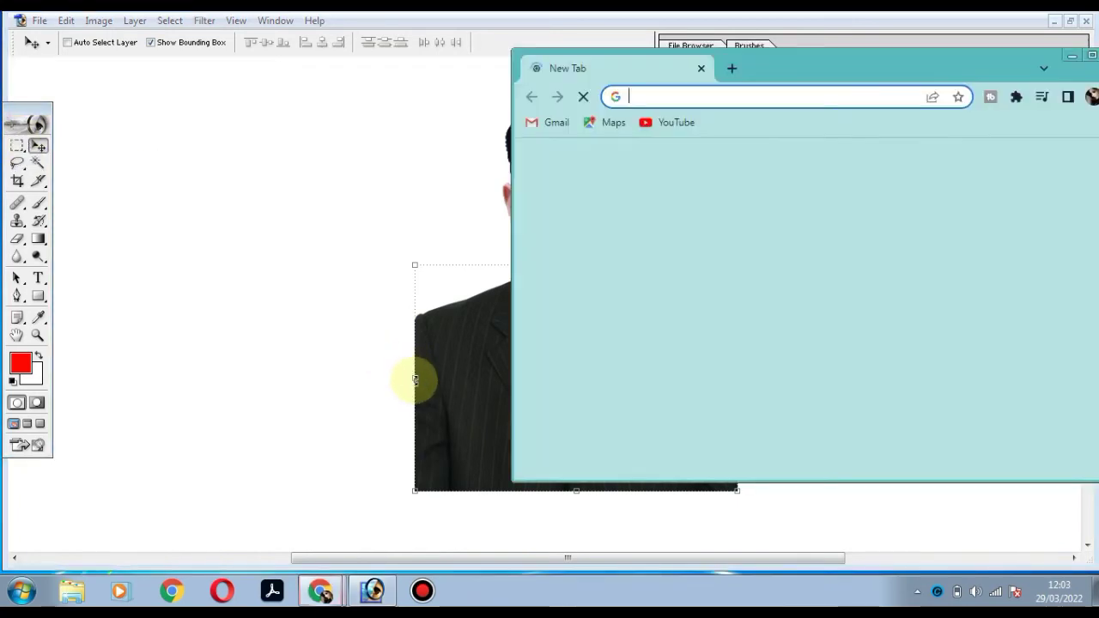
click(1070, 56)
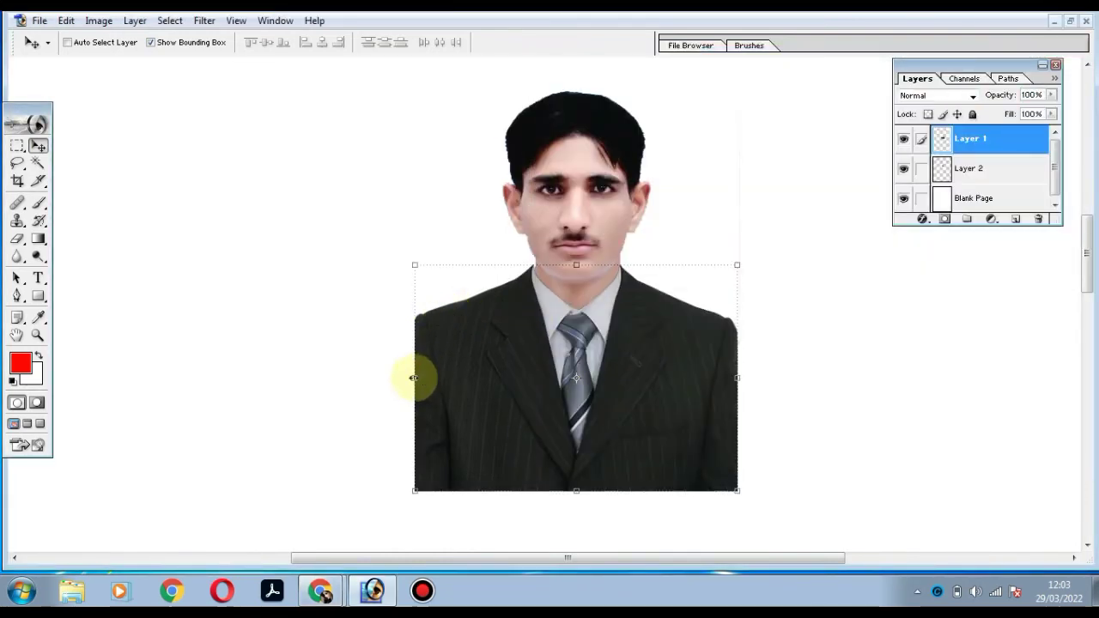
Step: Resize and shift the suit body layer slightly, then apply the transform
click(414, 378)
drag(414, 378, 419, 377)
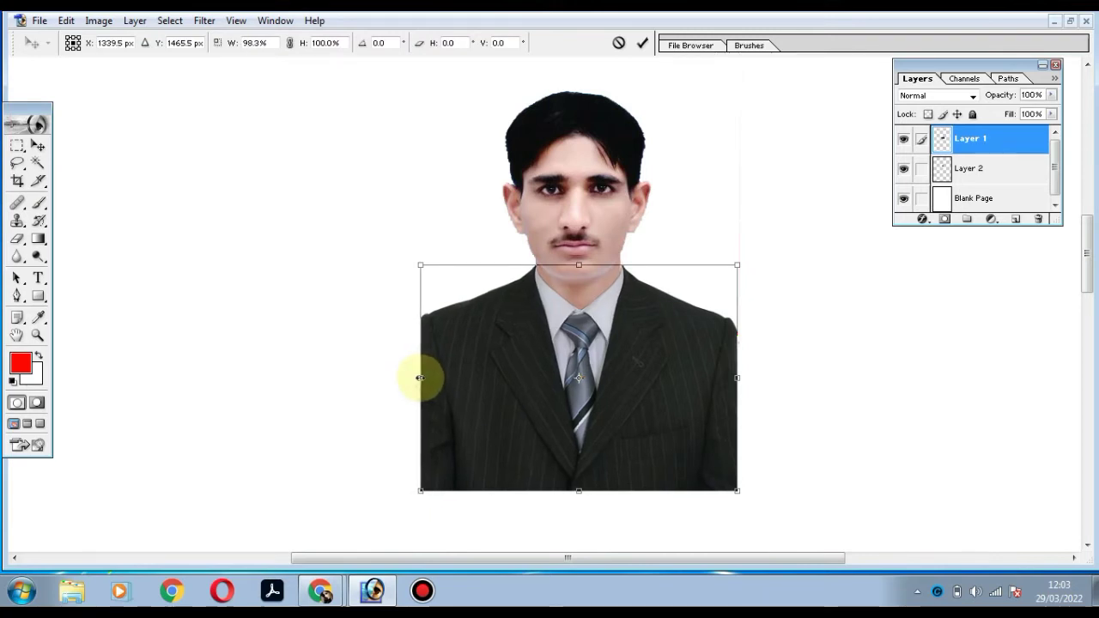
drag(420, 378, 432, 378)
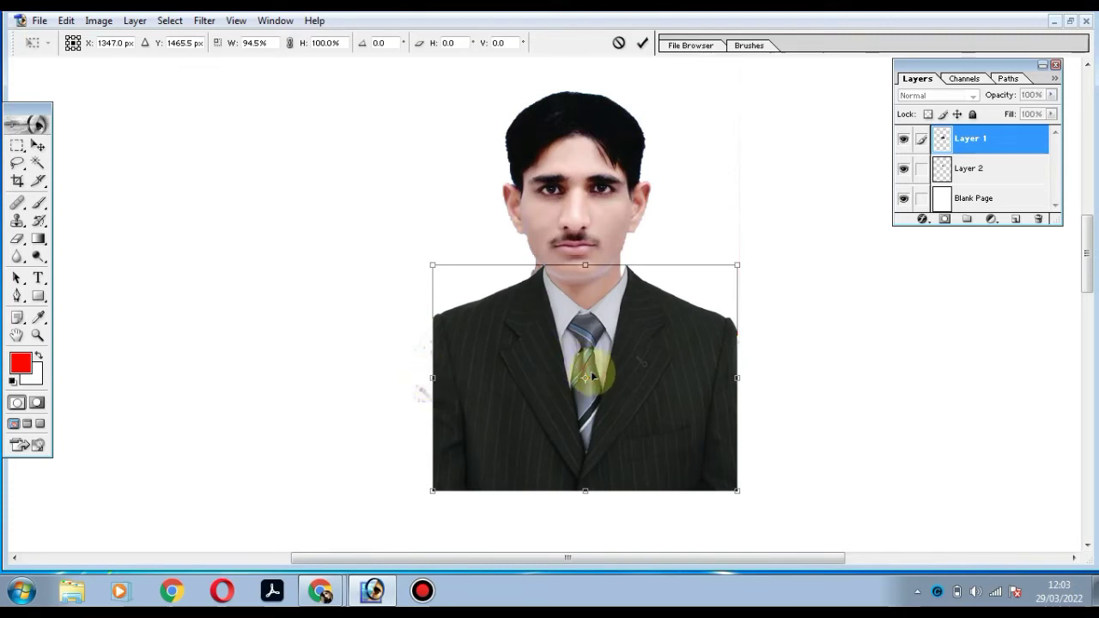
drag(592, 376, 588, 375)
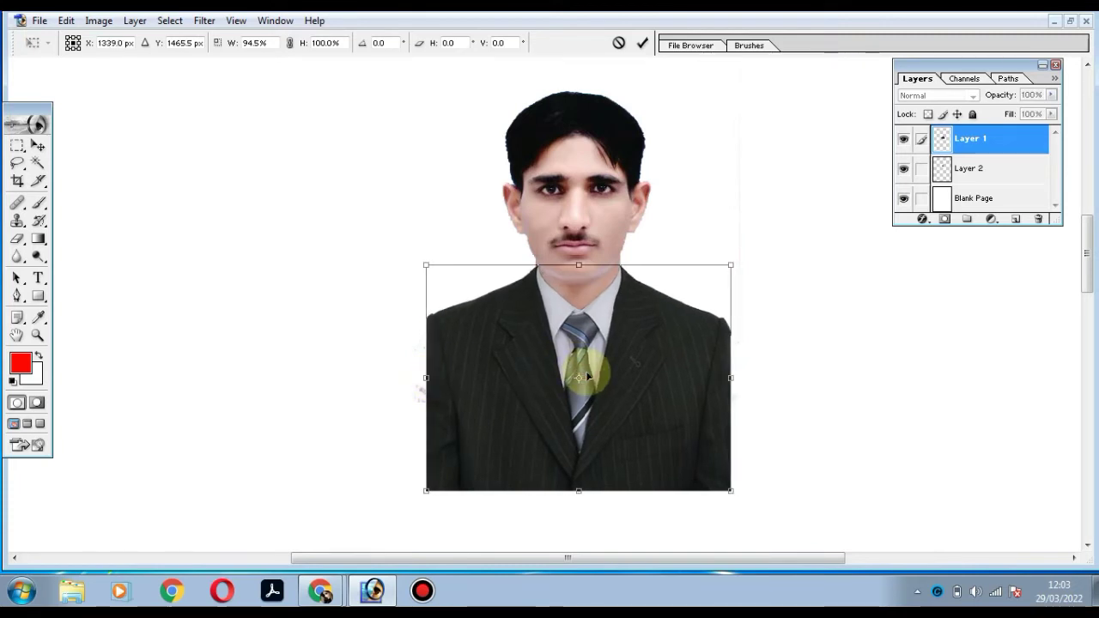
click(37, 146)
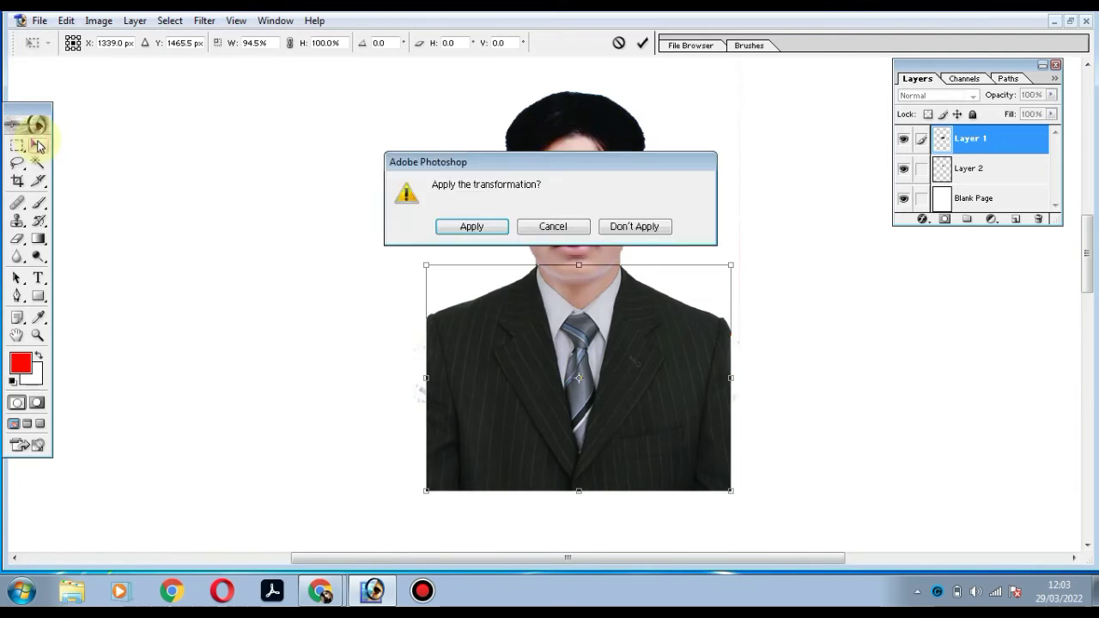
click(471, 227)
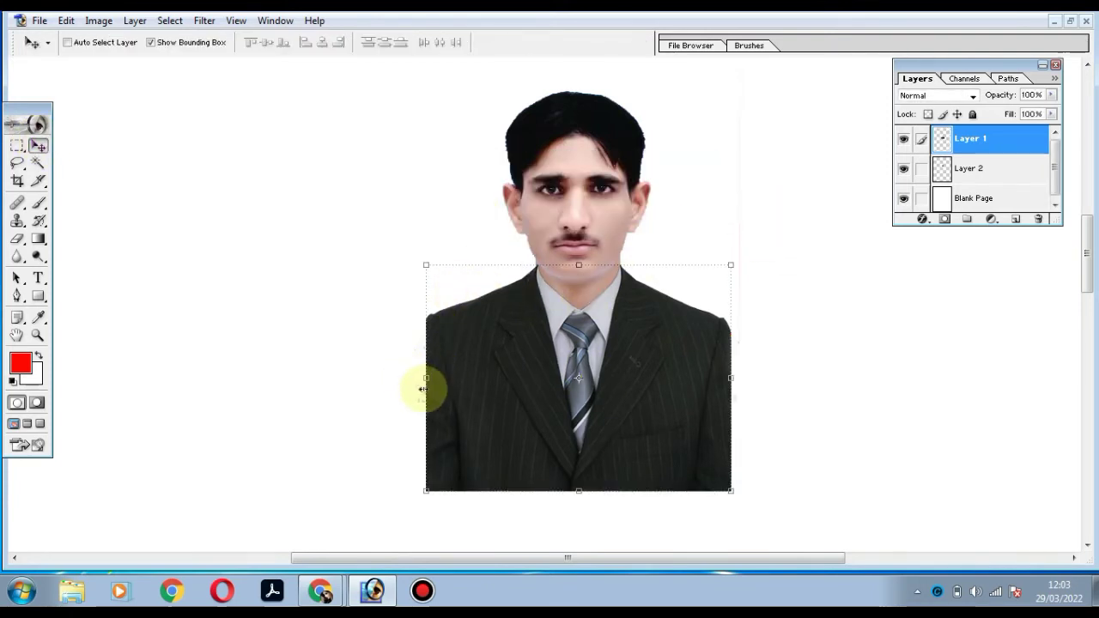
Step: Stretch the suit wider to about 101.7%, apply it, and fit the page with Ctrl+0
key(z)
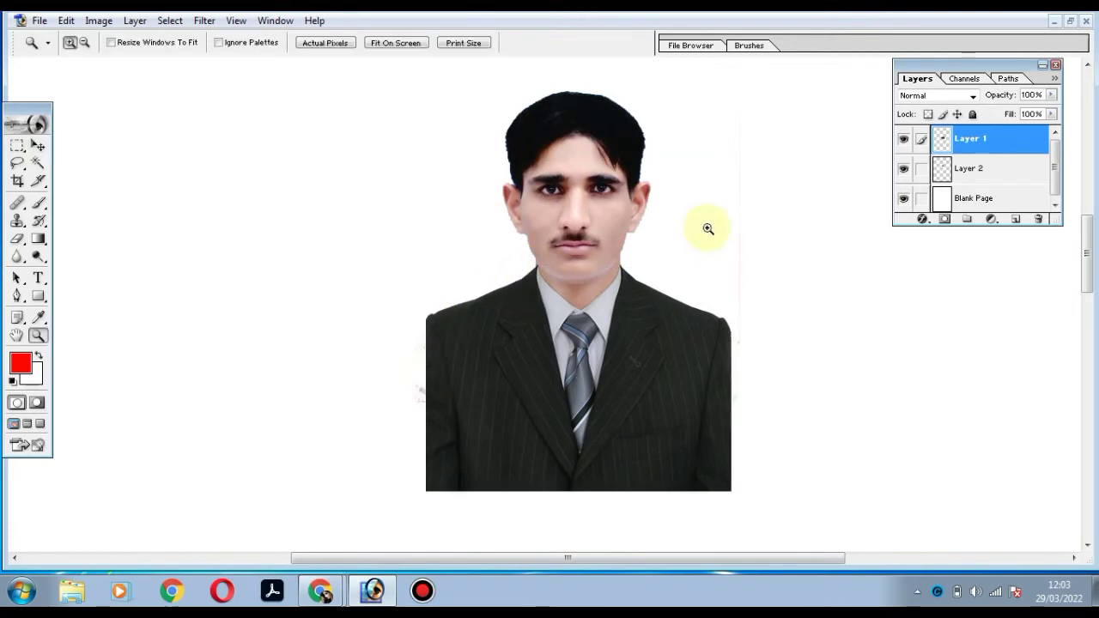
drag(719, 229, 389, 437)
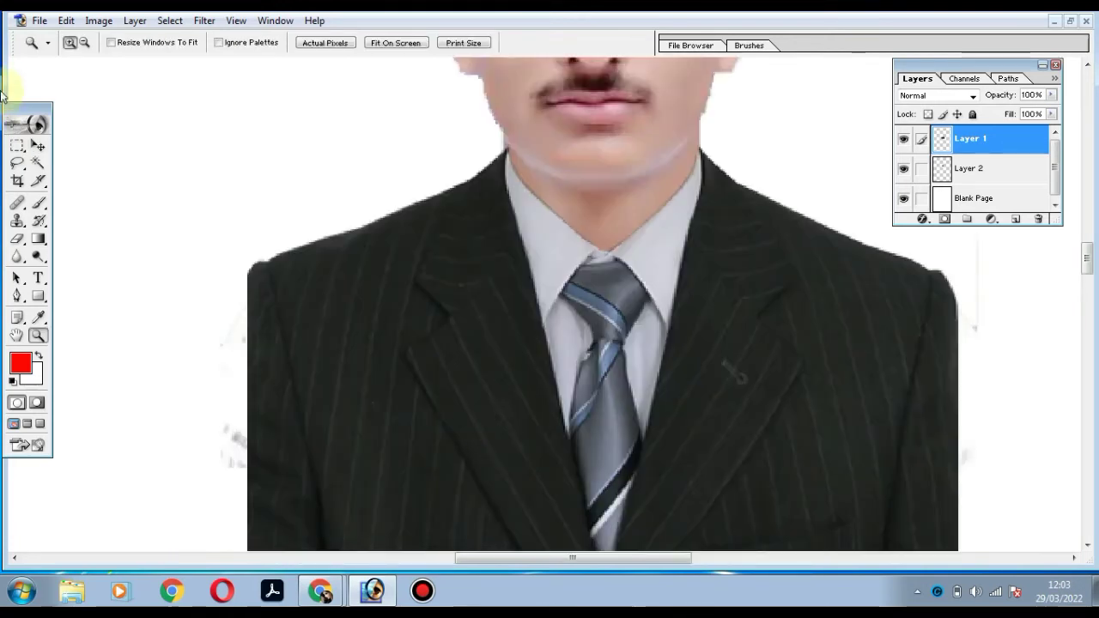
click(37, 150)
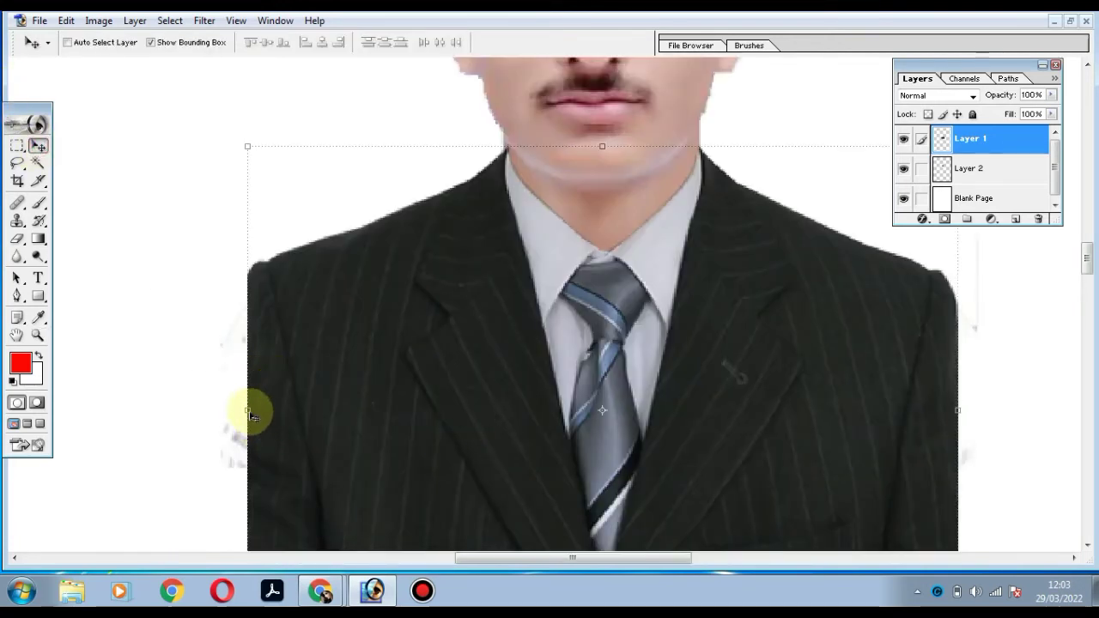
drag(245, 409, 231, 412)
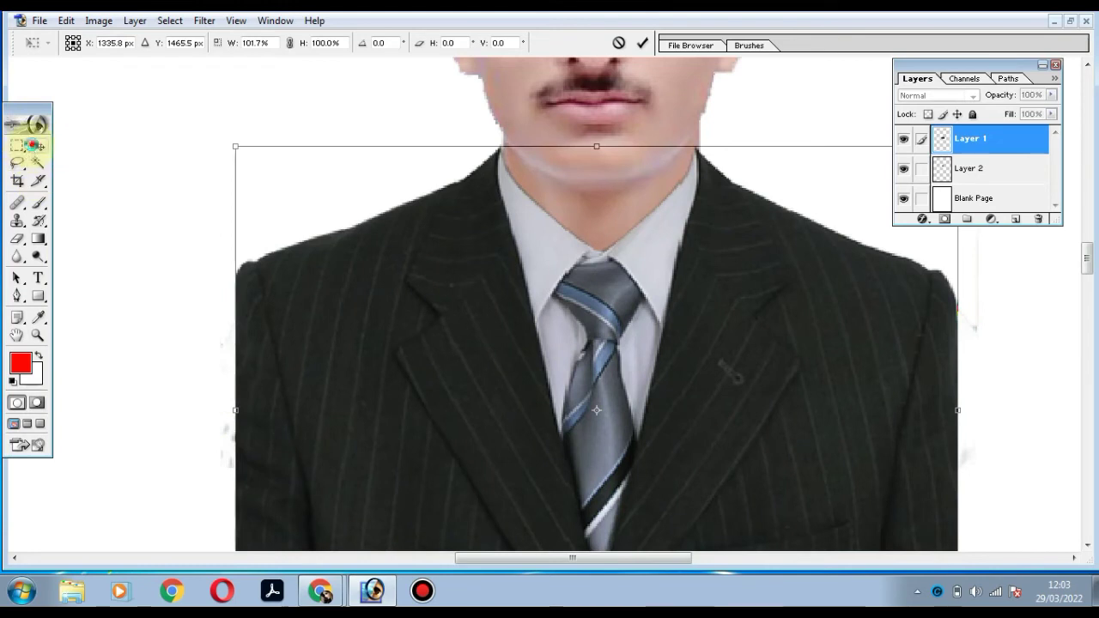
click(36, 146)
click(469, 230)
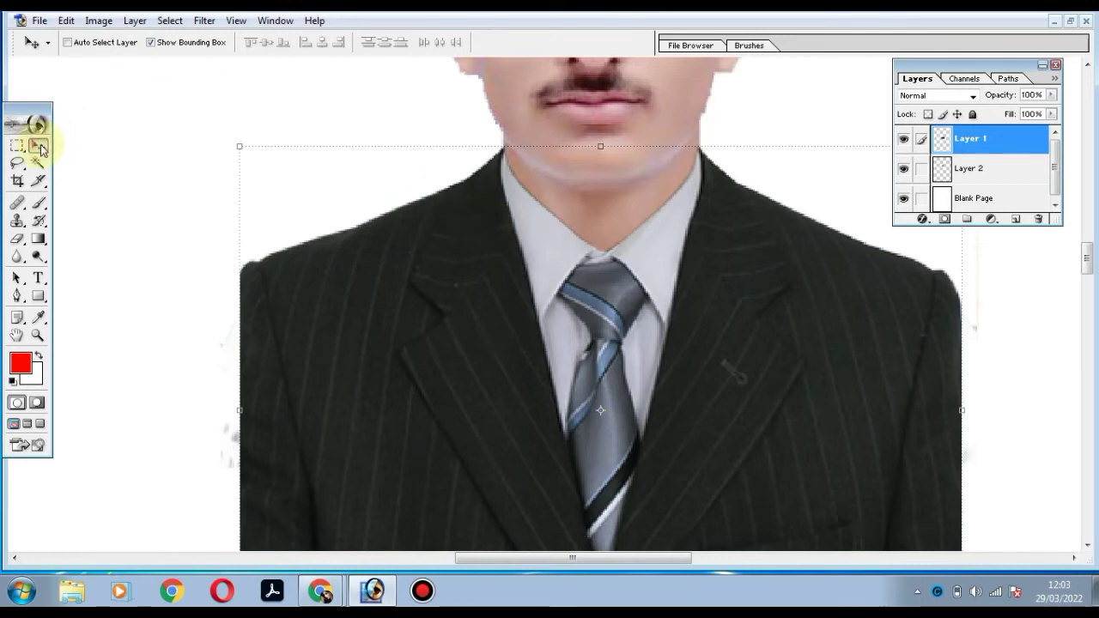
key(ctrl+0)
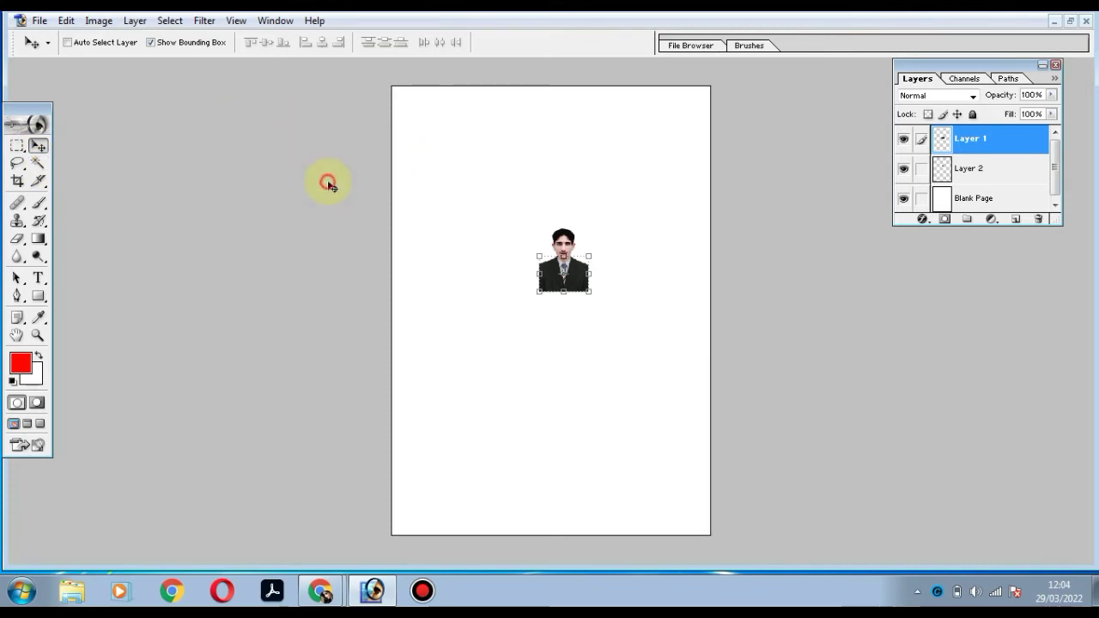
Step: Link Layer 1 with Layer 2 and drag the combined photo lower, nearer the page centre
click(1011, 173)
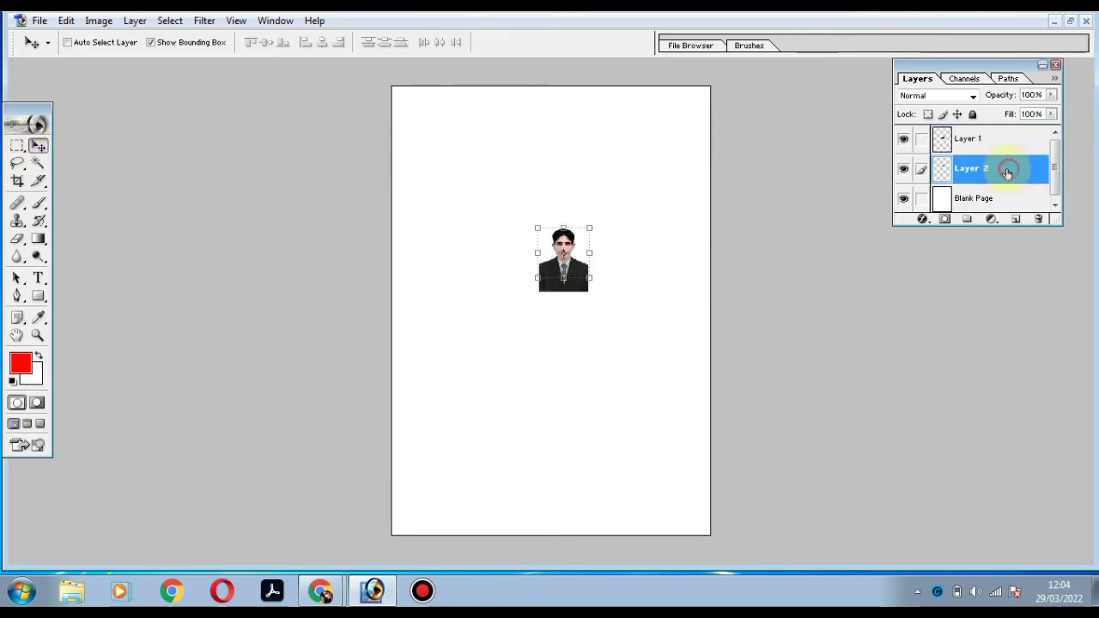
click(1001, 140)
click(973, 170)
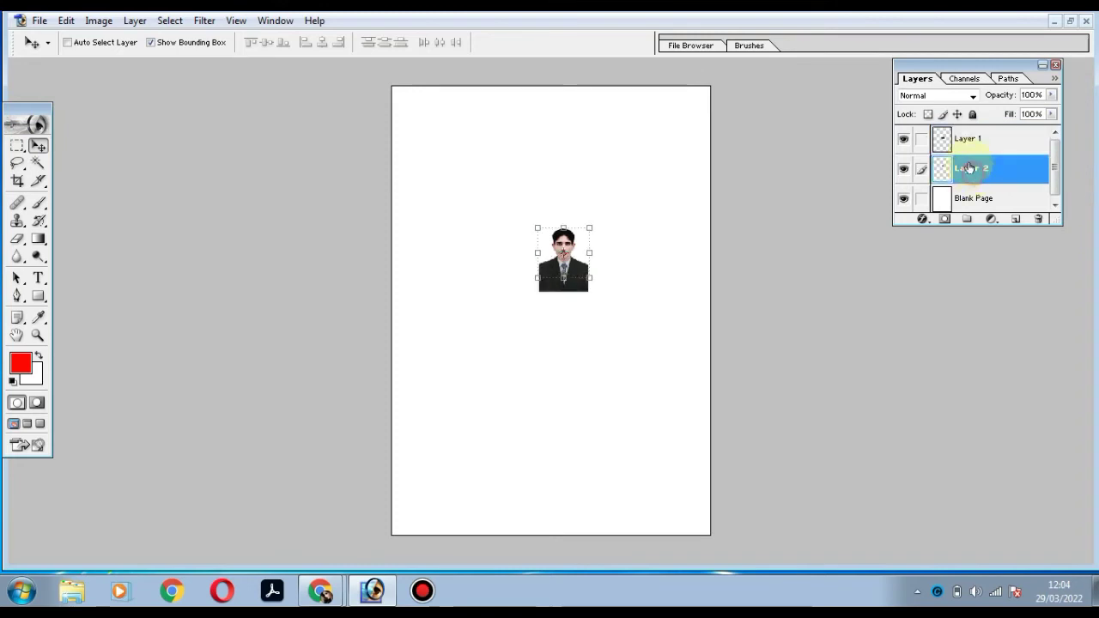
click(922, 139)
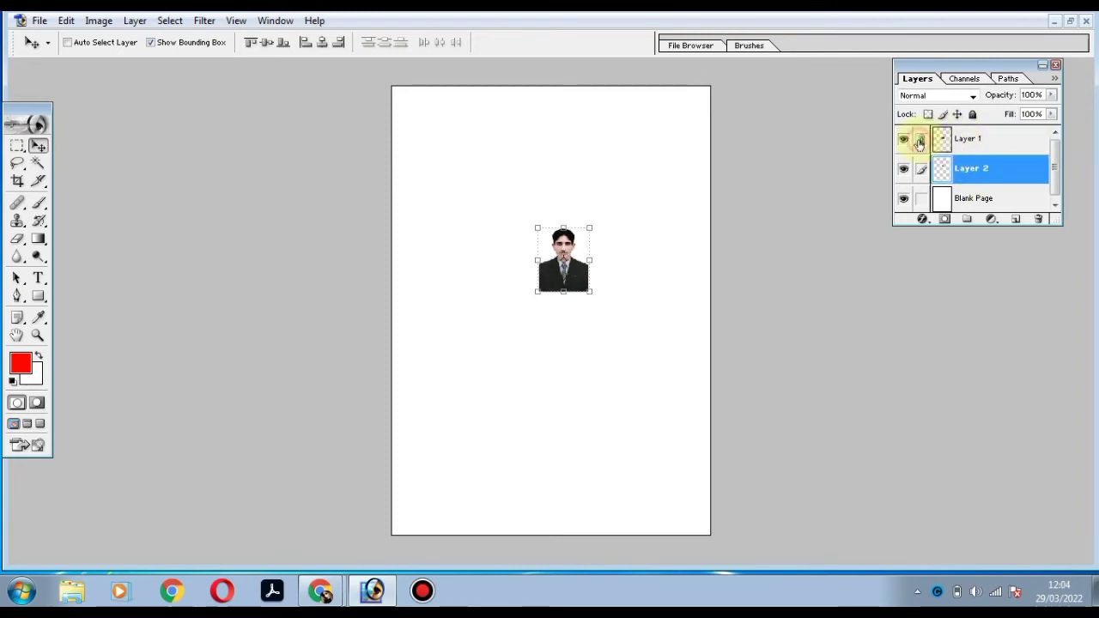
click(954, 142)
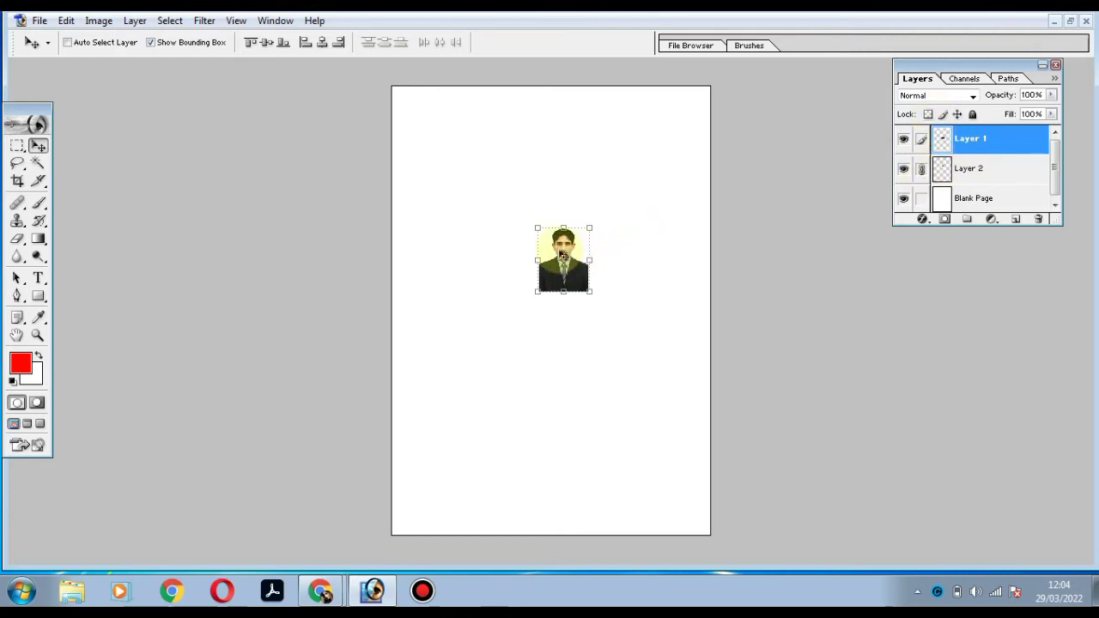
mouse_move(563, 249)
mouse_down()
mouse_move(586, 248)
mouse_move(516, 242)
mouse_move(519, 159)
mouse_move(568, 207)
mouse_move(567, 220)
mouse_up()
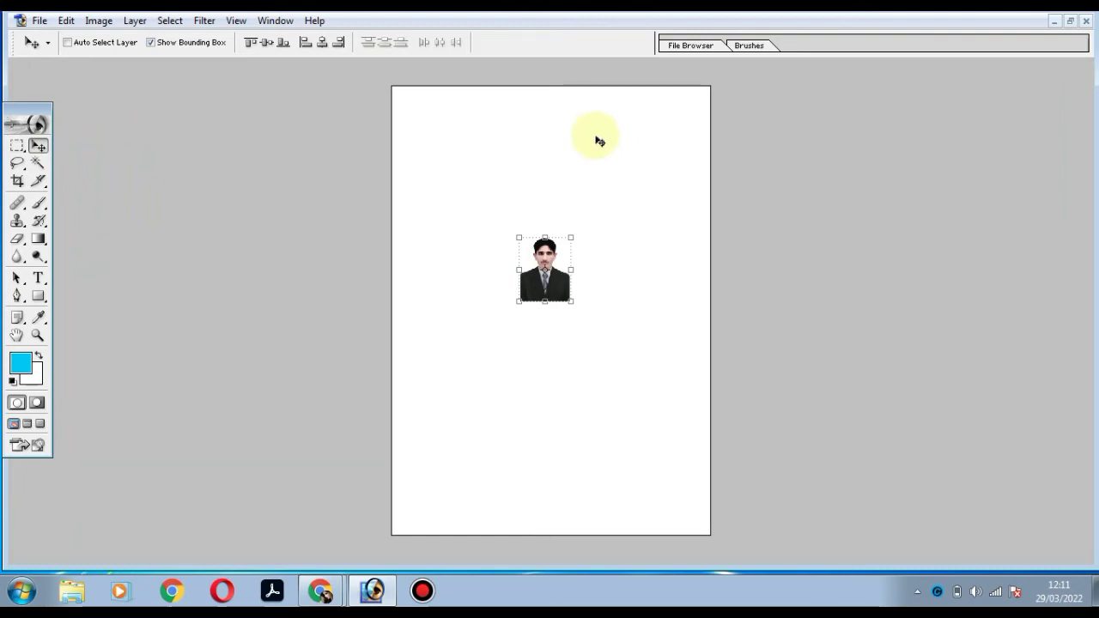
Step: Create a new 1 × 1.25 inch, 300 pixels/inch CMYK document with a white background
click(39, 21)
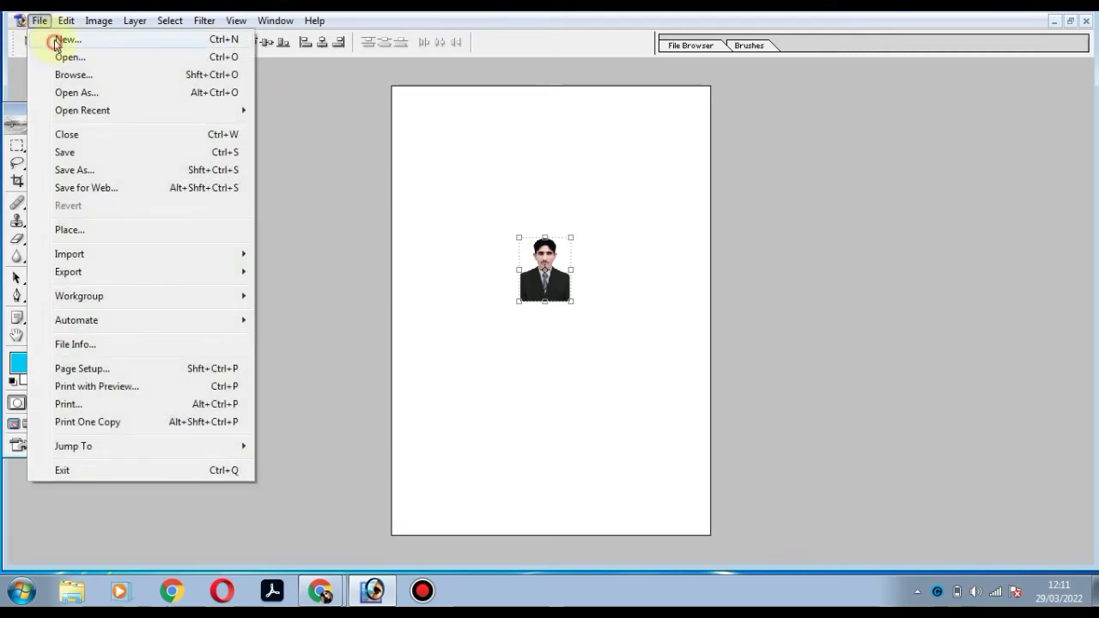
click(57, 39)
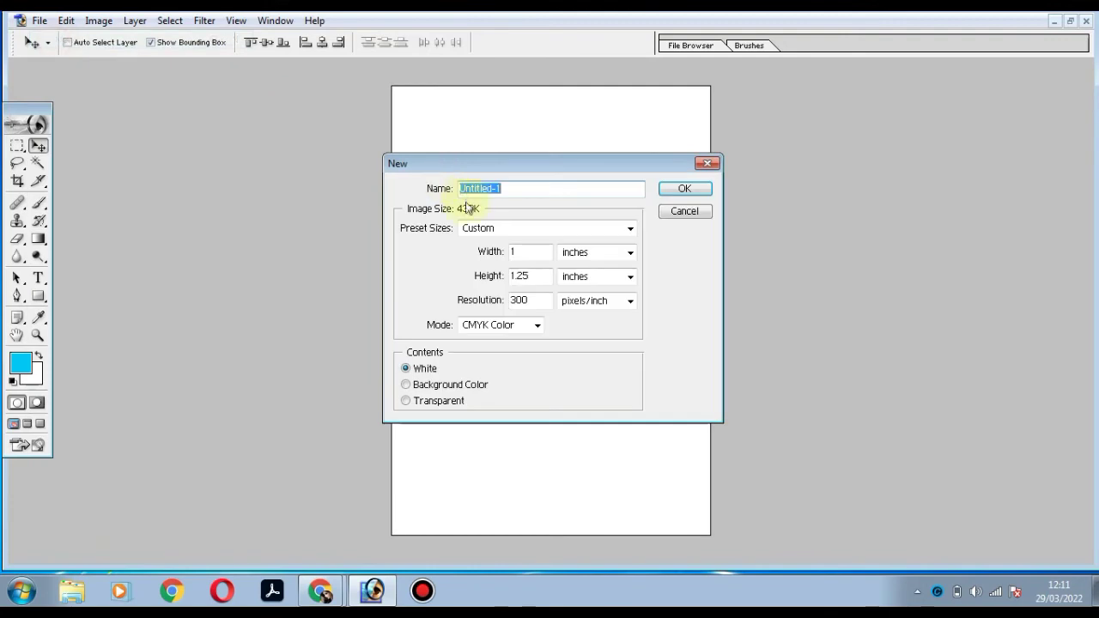
click(520, 251)
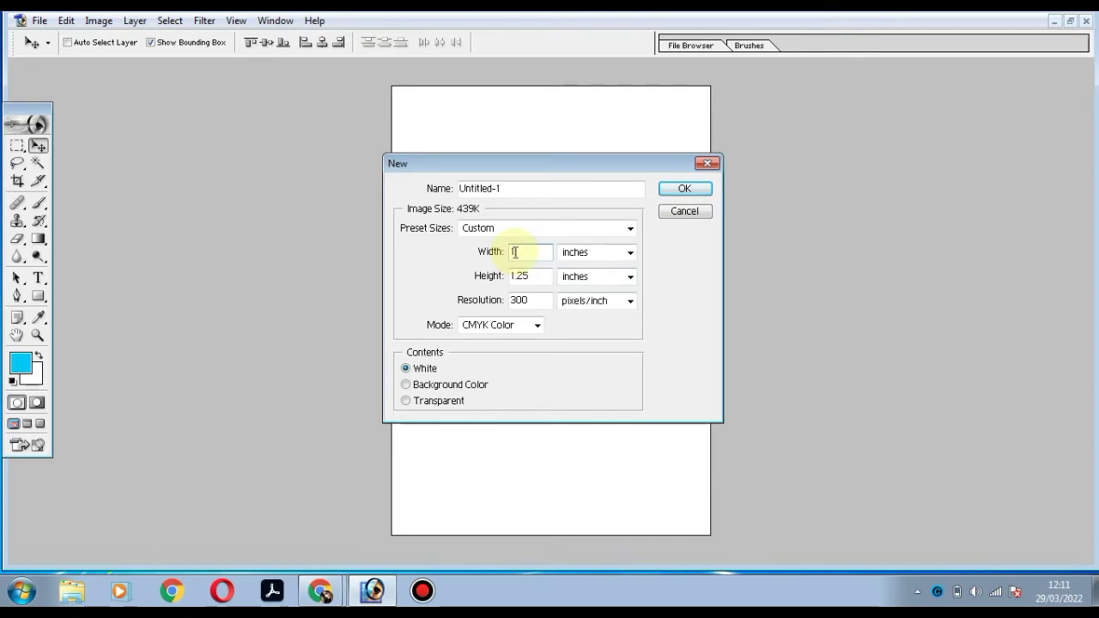
click(686, 190)
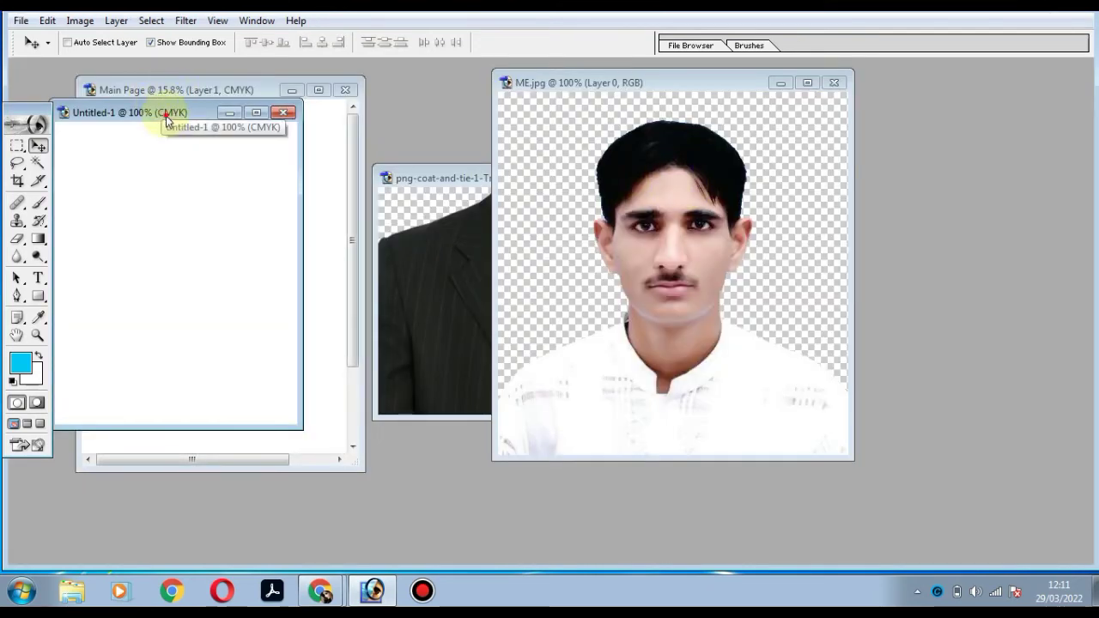
Step: Close ME.jpg without saving and close the coat-and-tie image
drag(165, 120, 272, 132)
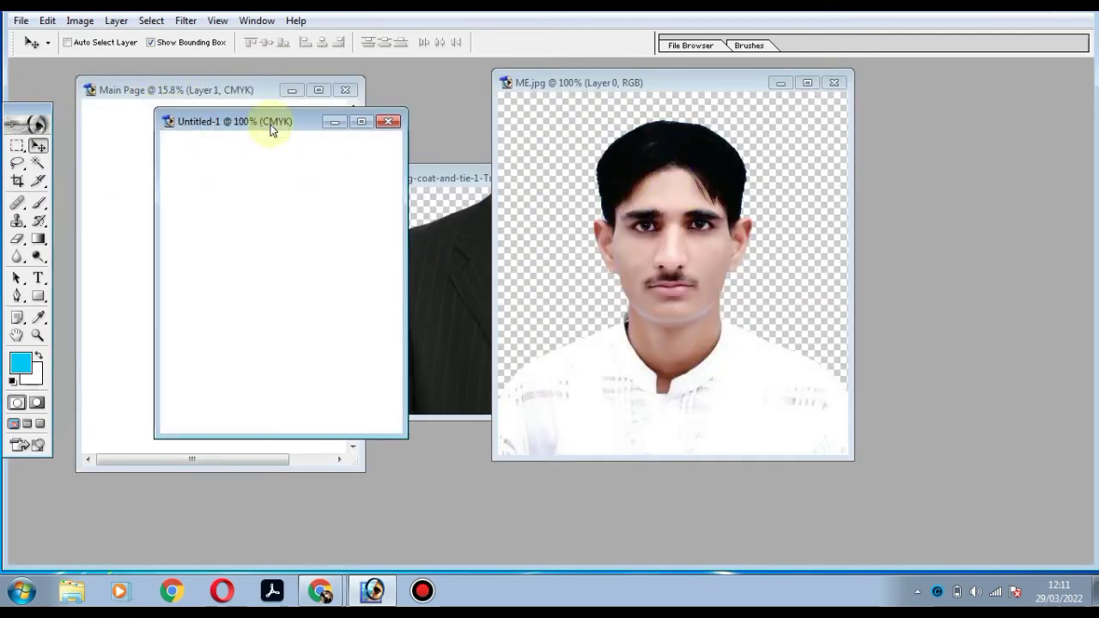
click(837, 84)
click(532, 226)
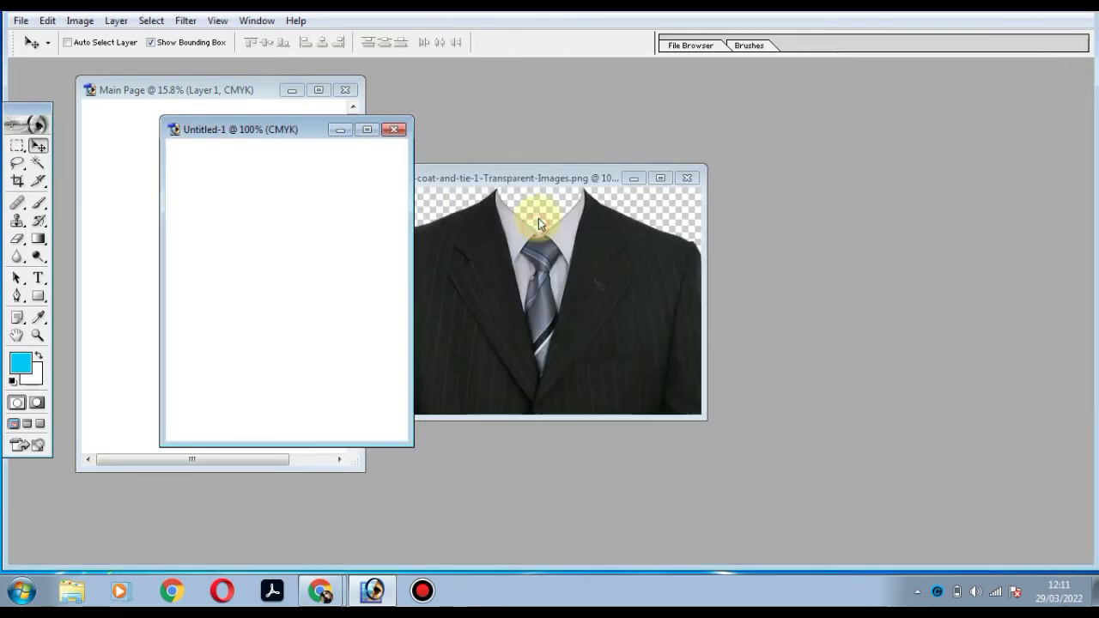
click(687, 178)
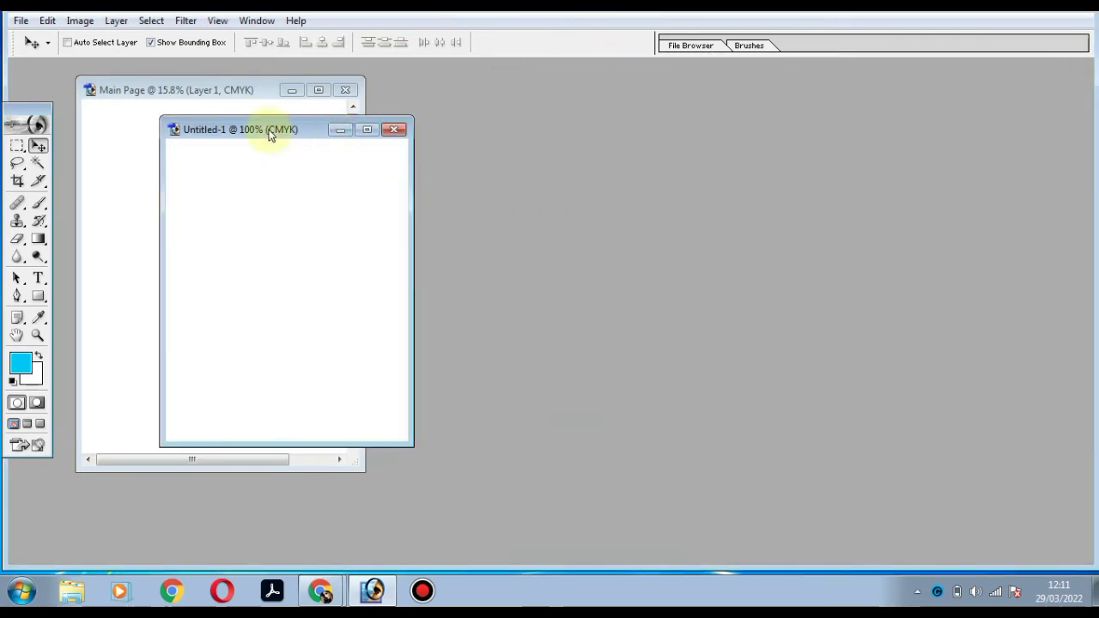
Step: Copy the linked face-and-suit photo into Untitled-1 and maximize its window
drag(269, 130, 578, 129)
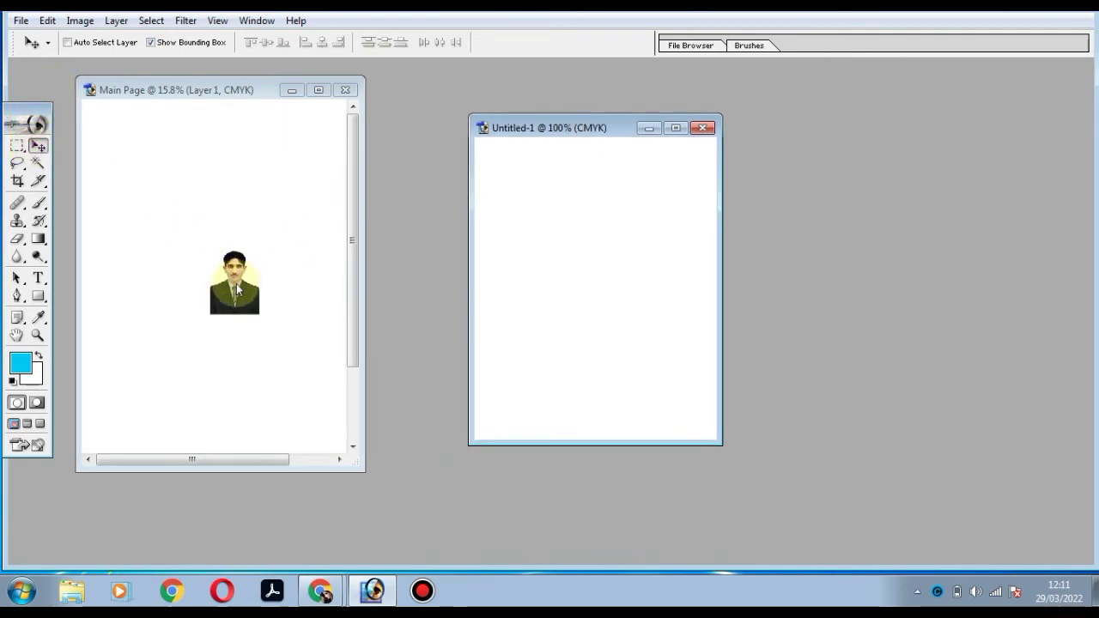
drag(233, 293, 591, 210)
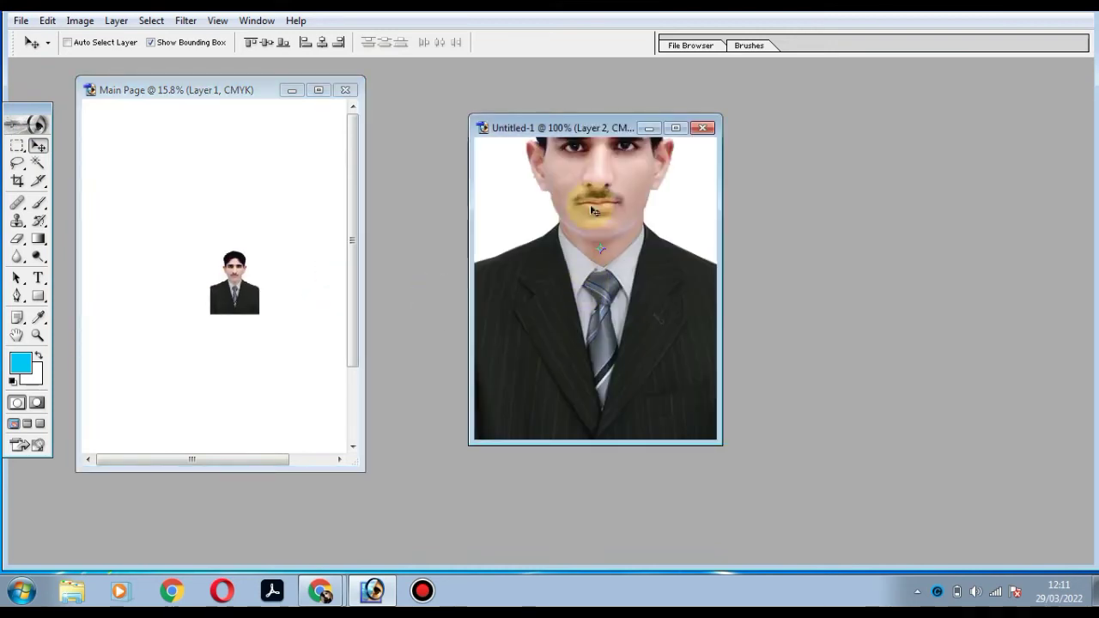
click(675, 128)
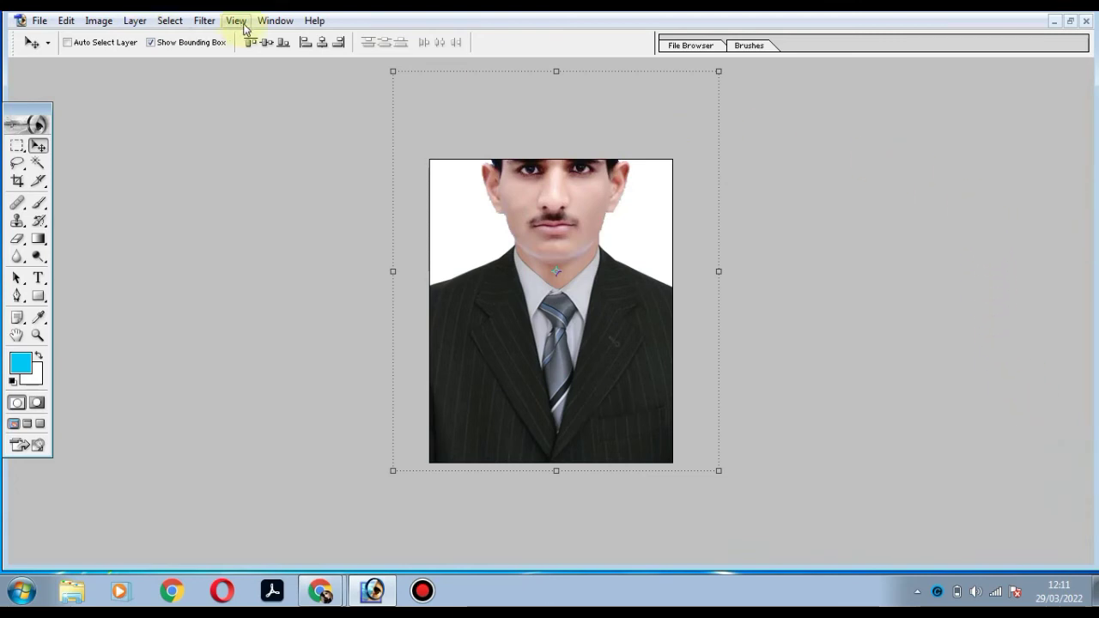
Step: Show the Layers panel for Untitled-1 and select its Background layer
click(279, 21)
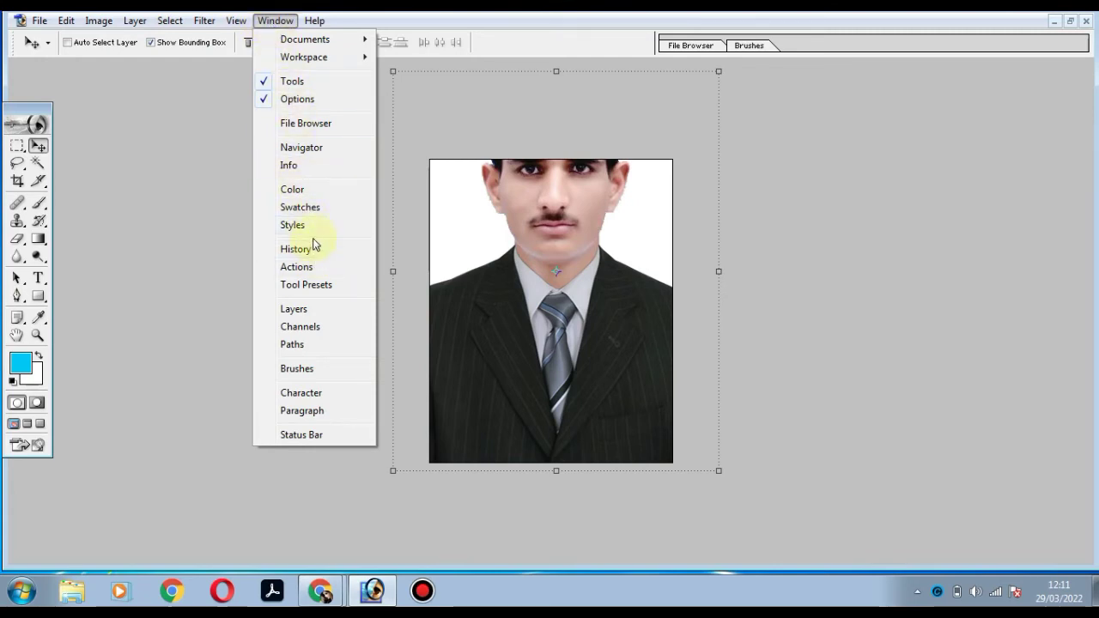
click(325, 310)
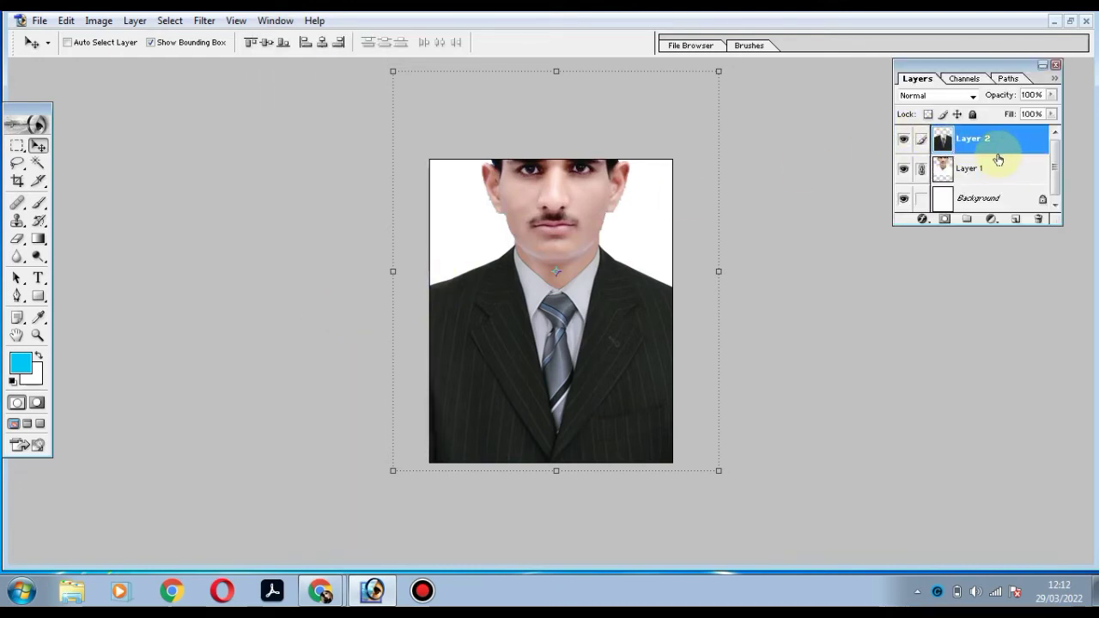
click(1000, 199)
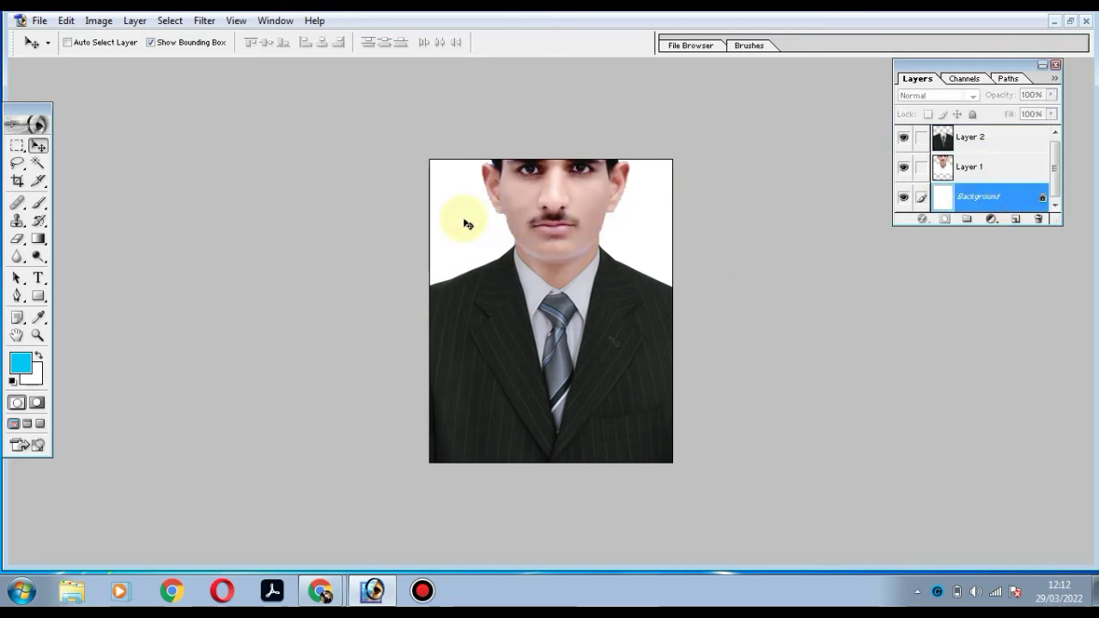
Step: Convert the Background into unlocked Layer 0, check the face zoomed in, and select Layer 2
click(1041, 201)
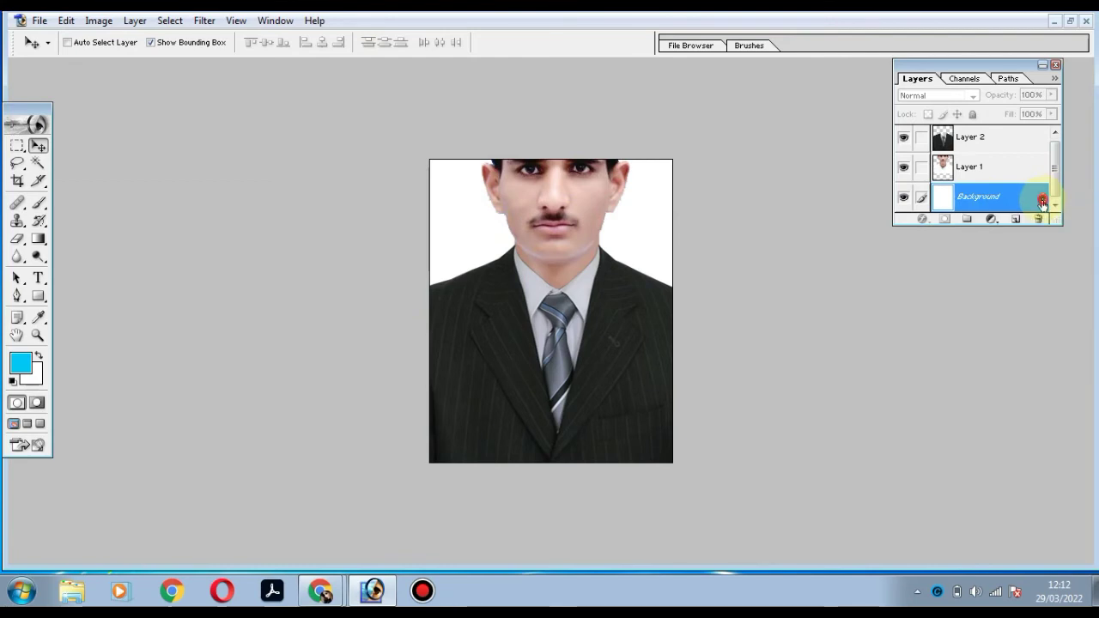
click(660, 263)
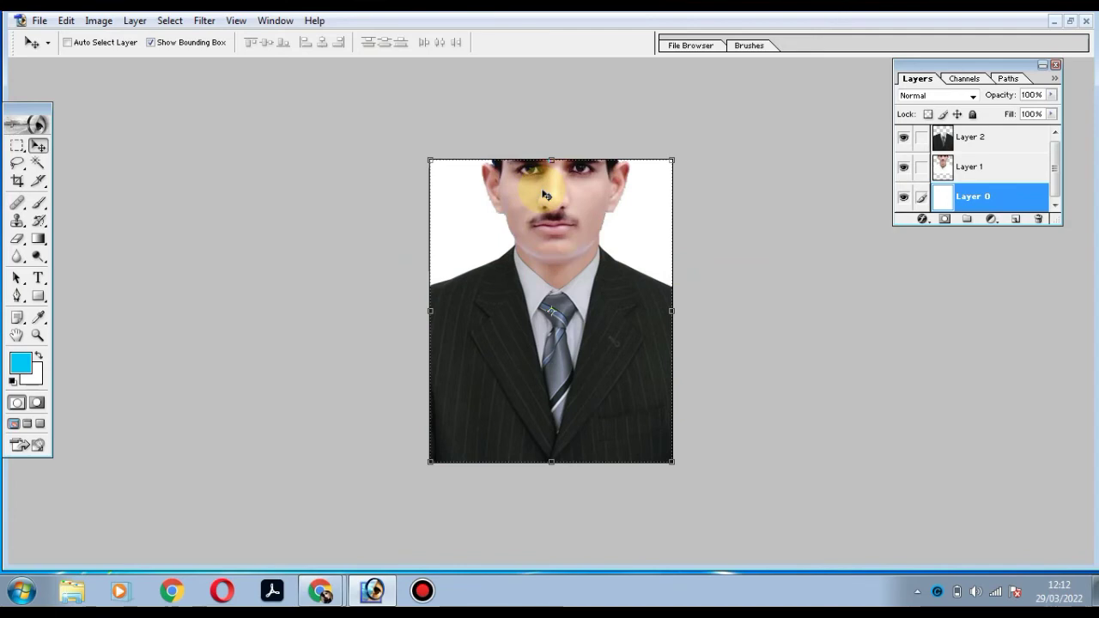
key(ctrl+plus)
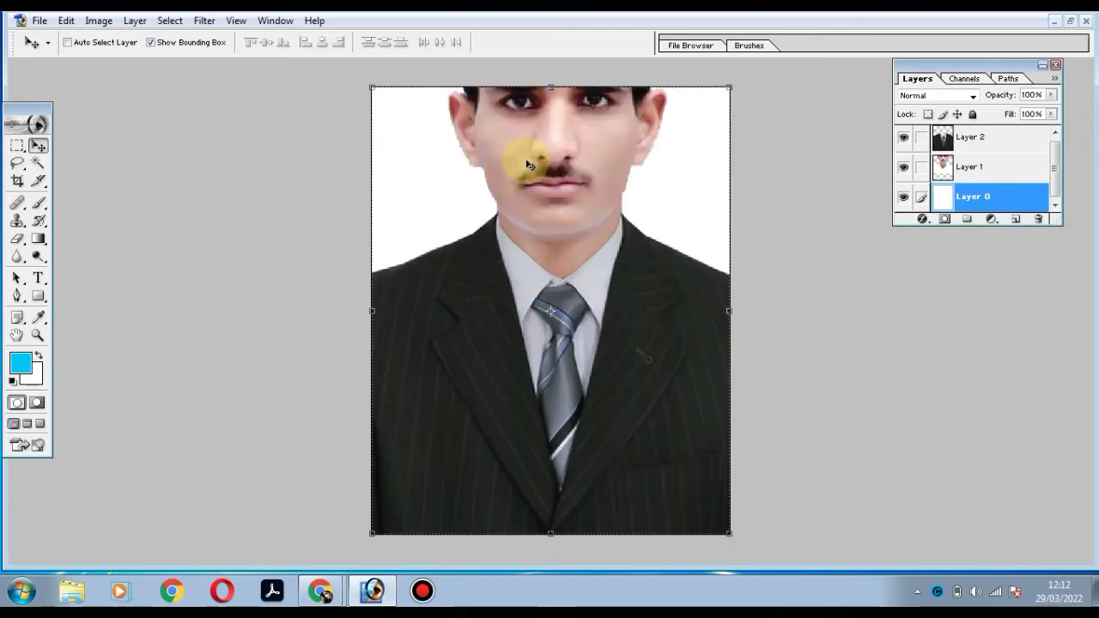
key(ctrl+plus)
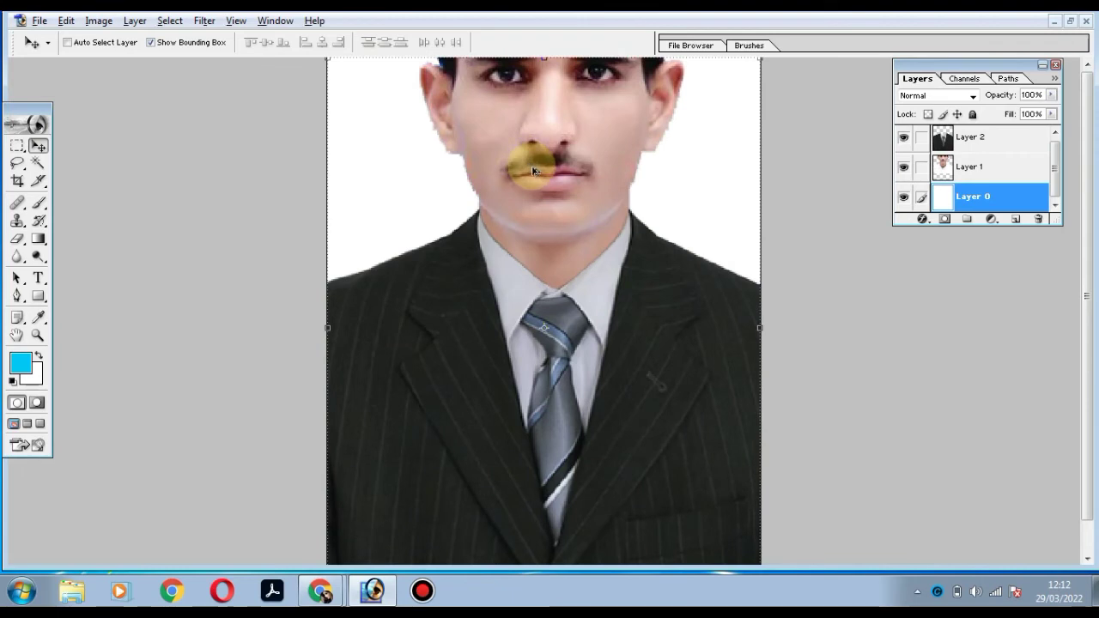
key(ctrl+minus)
key(ctrl+minus)
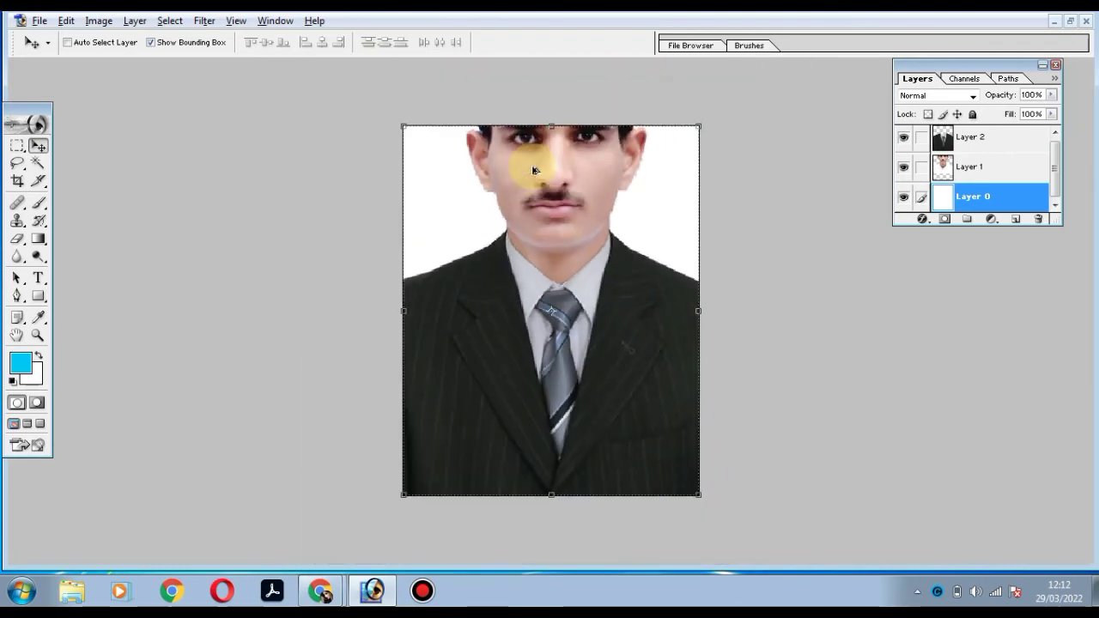
key(ctrl+minus)
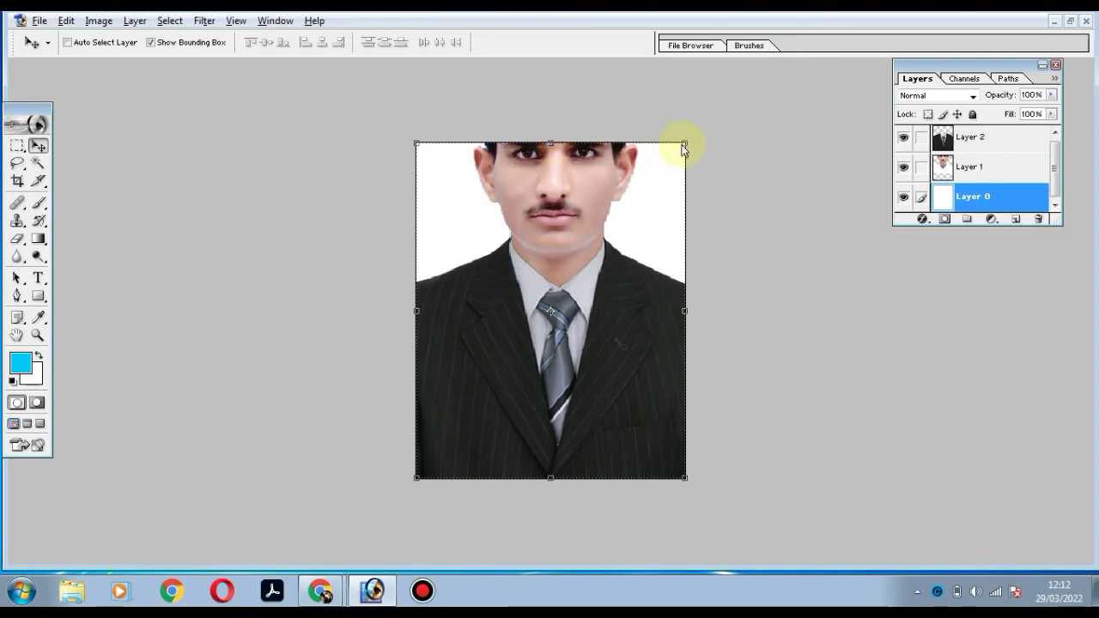
click(970, 139)
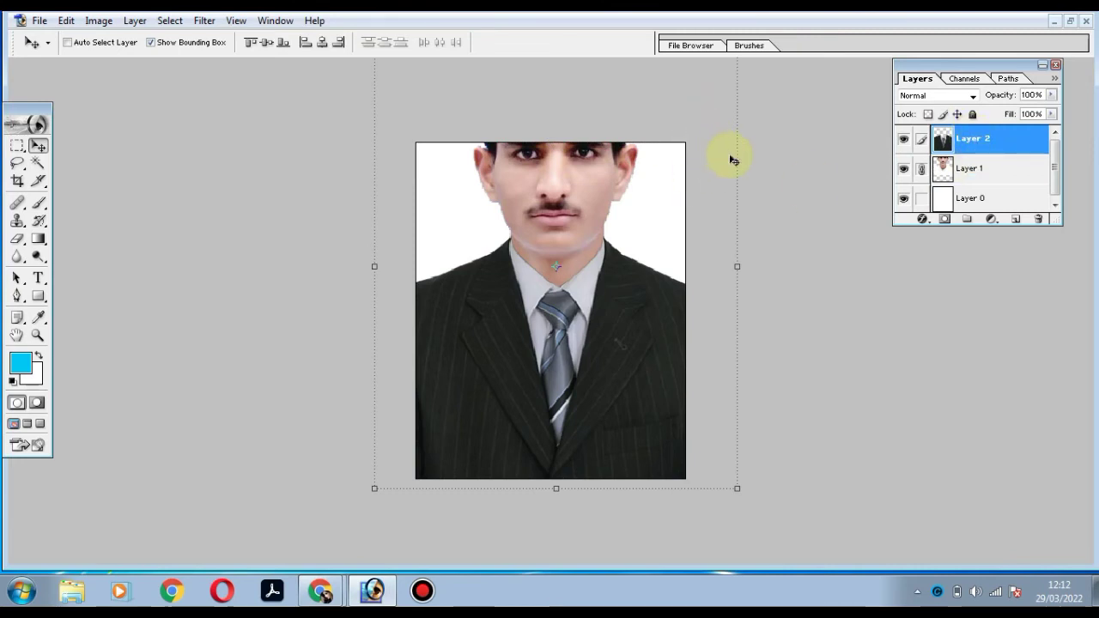
Step: Scale the suit body down to about three-quarters size and apply the transform
key(ctrl+minus)
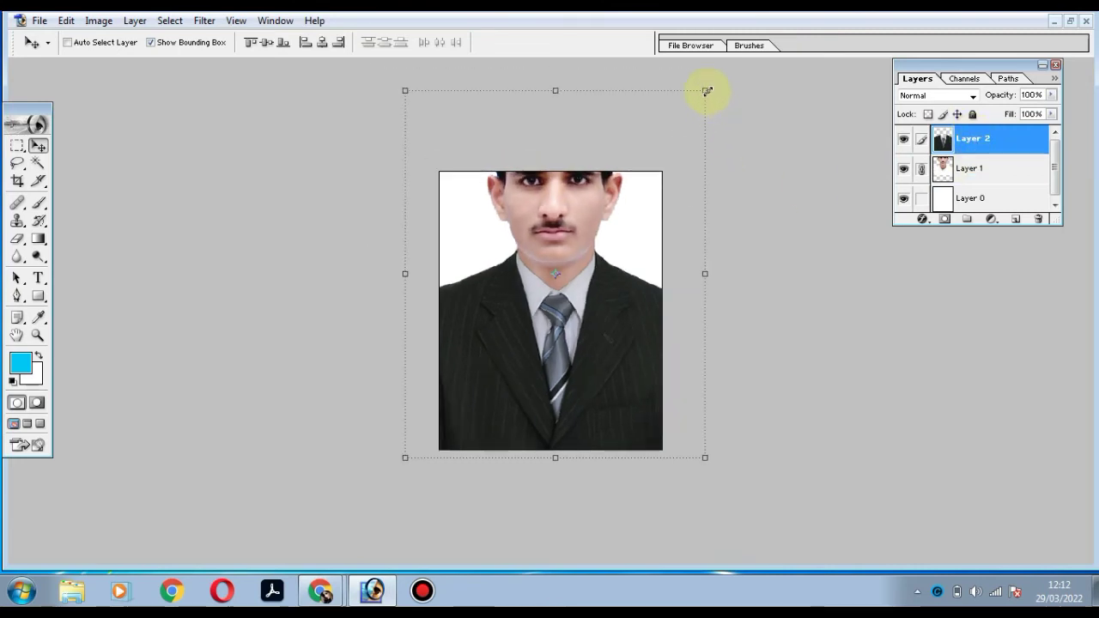
drag(705, 90, 645, 212)
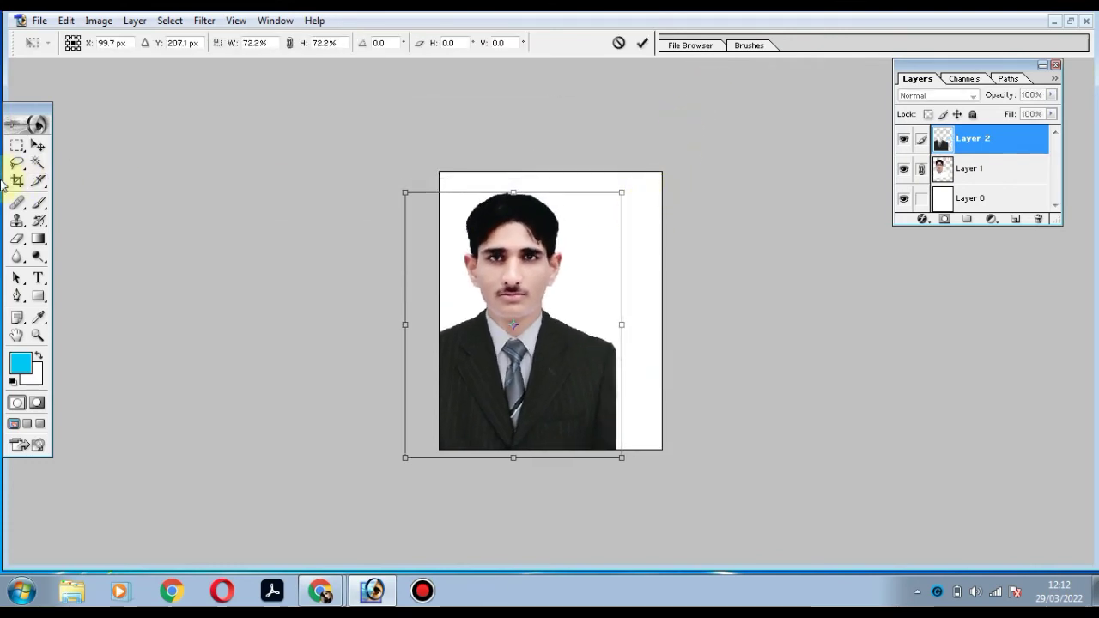
click(38, 143)
click(455, 225)
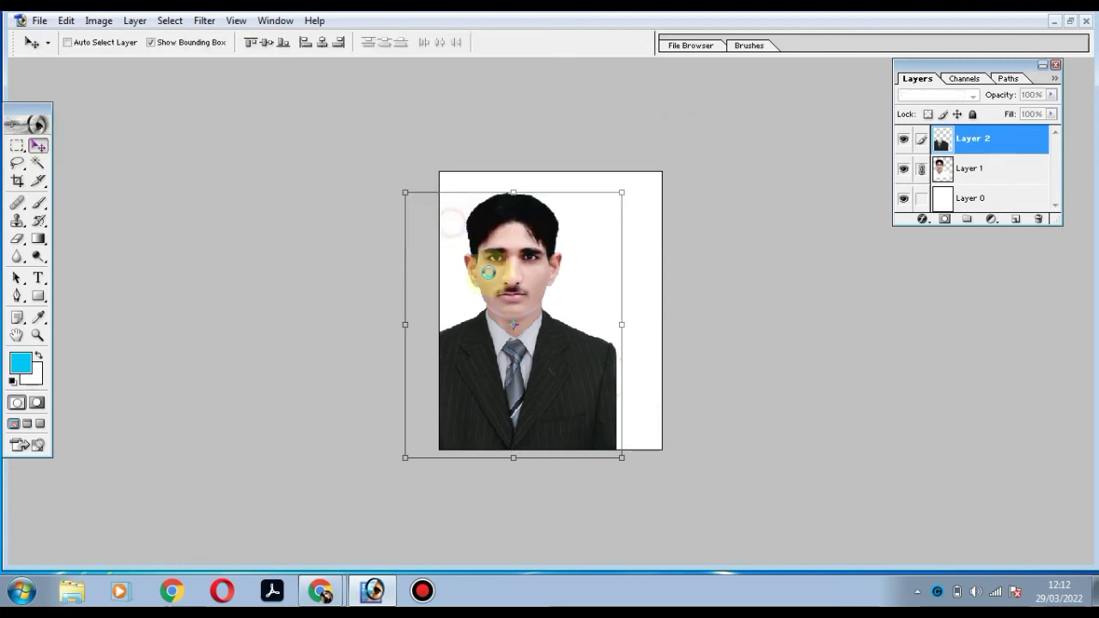
Step: Move the suit body right and up under the face and enlarge it slightly
drag(514, 286, 534, 281)
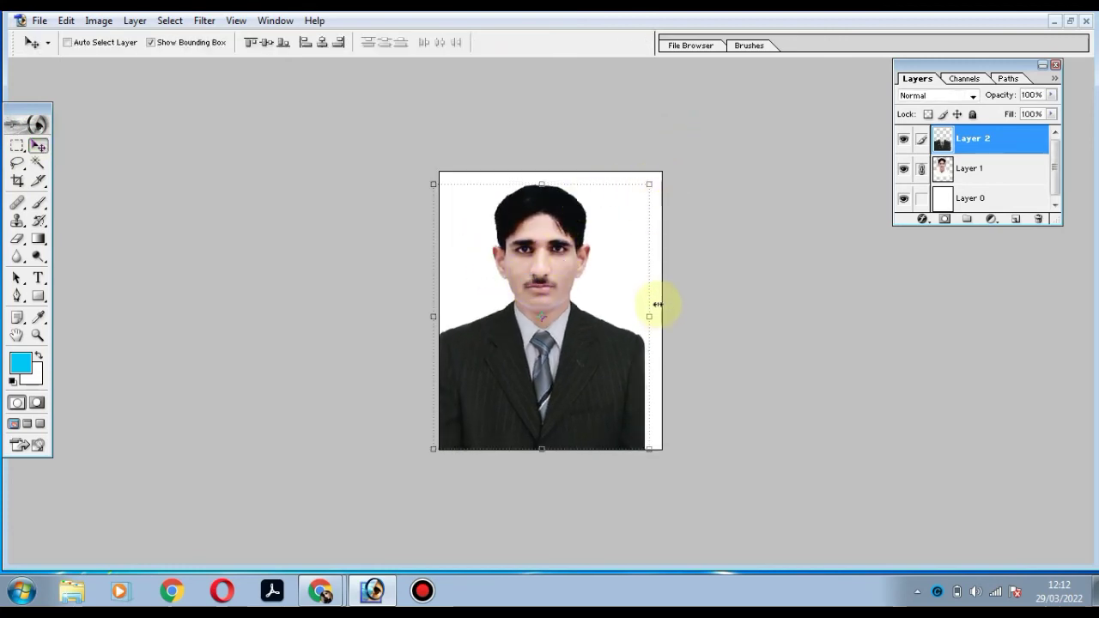
drag(650, 180, 660, 176)
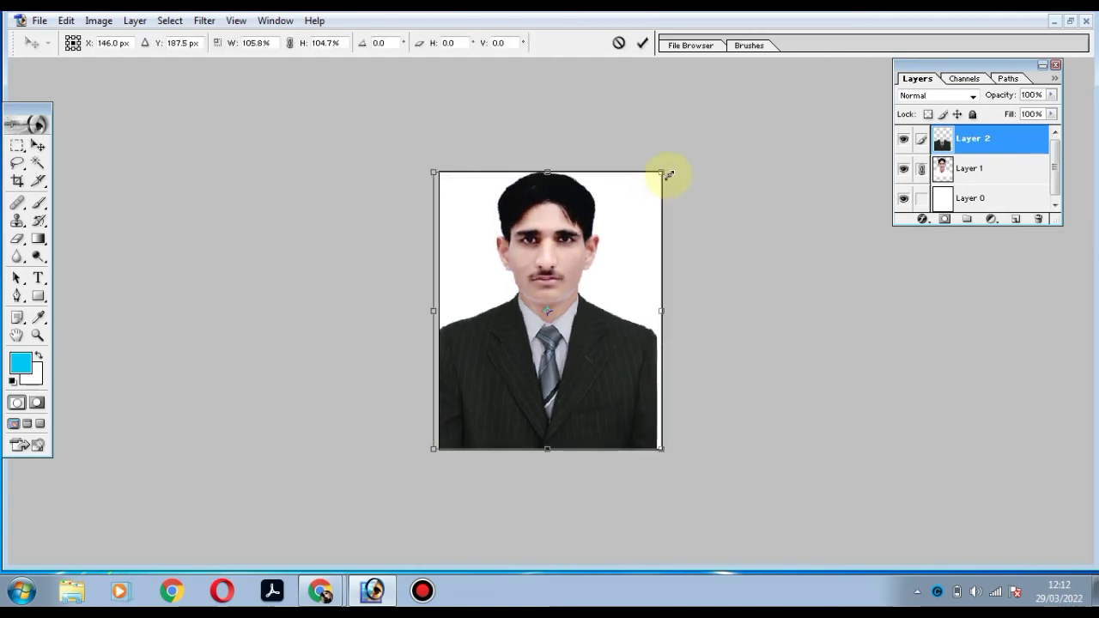
drag(668, 174, 660, 179)
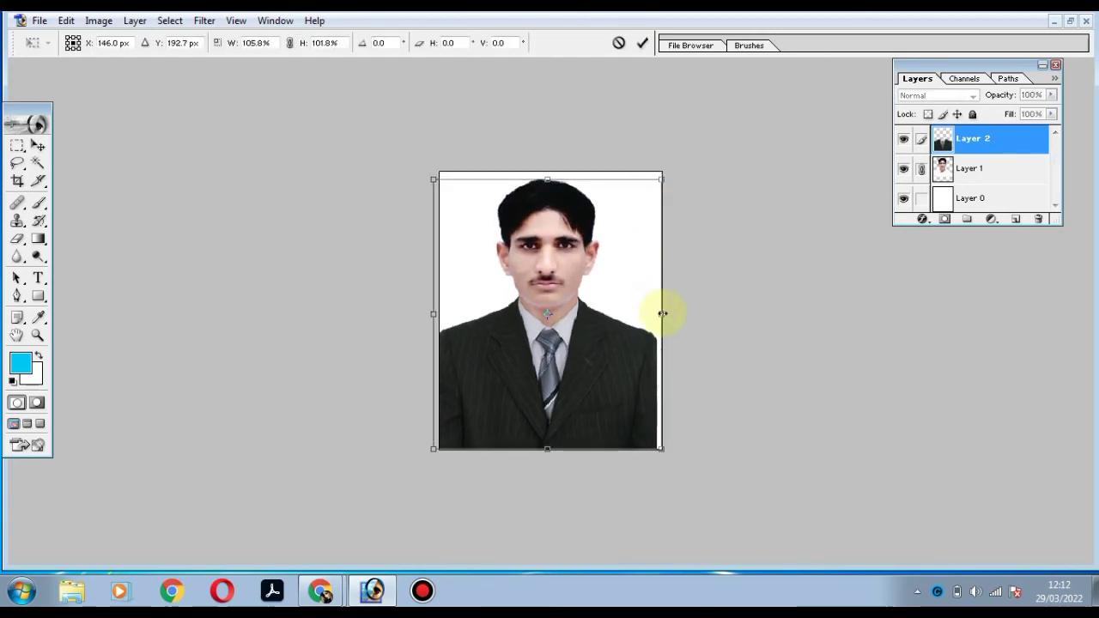
drag(662, 314, 668, 314)
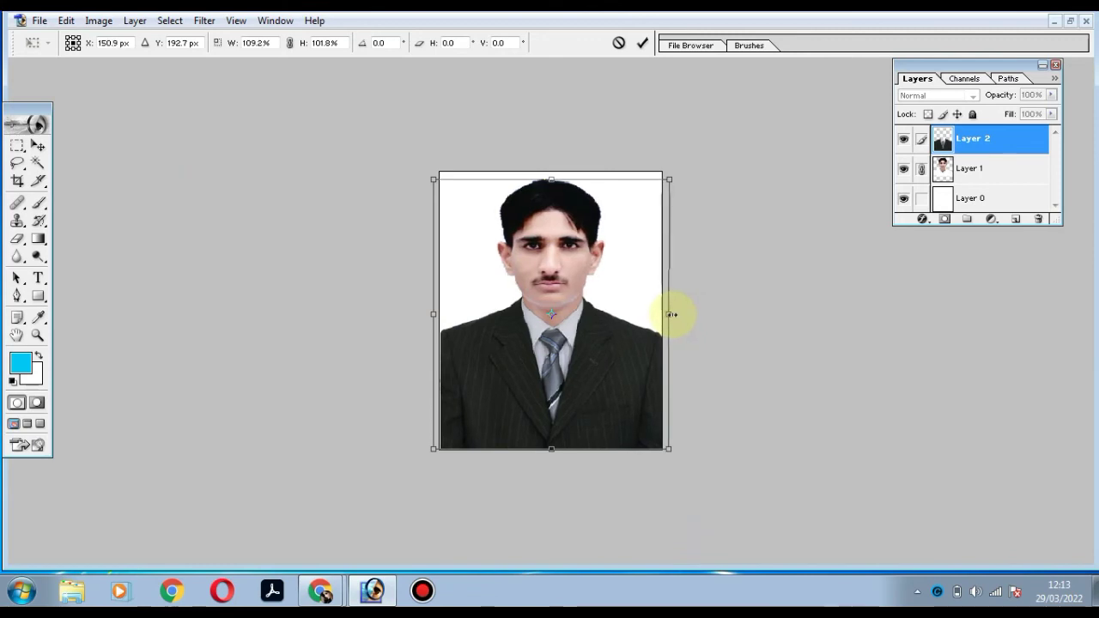
key(ctrl+z)
key(Right)
key(Right)
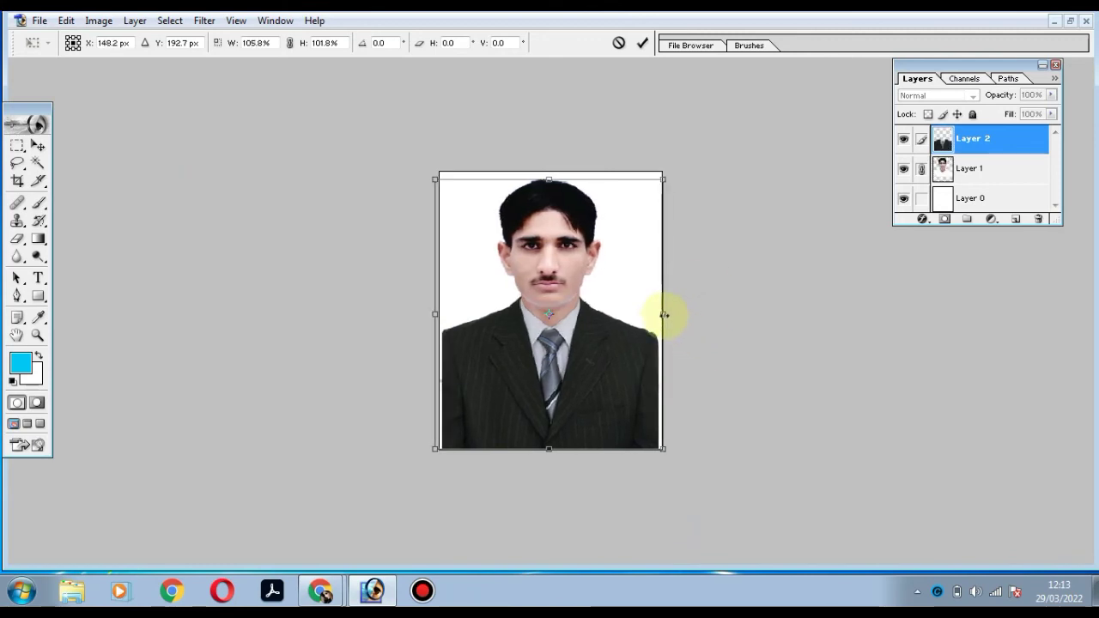
Step: Stretch the suit body to fill the canvas, about 112.6% × 104.7%, and apply
drag(662, 315, 670, 314)
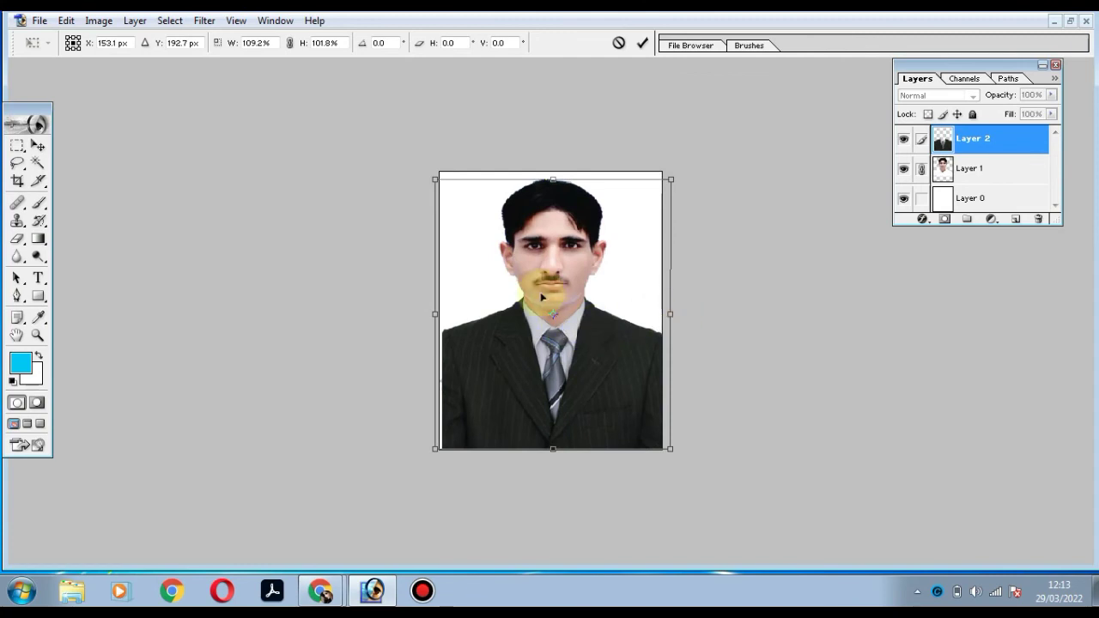
drag(546, 294, 538, 296)
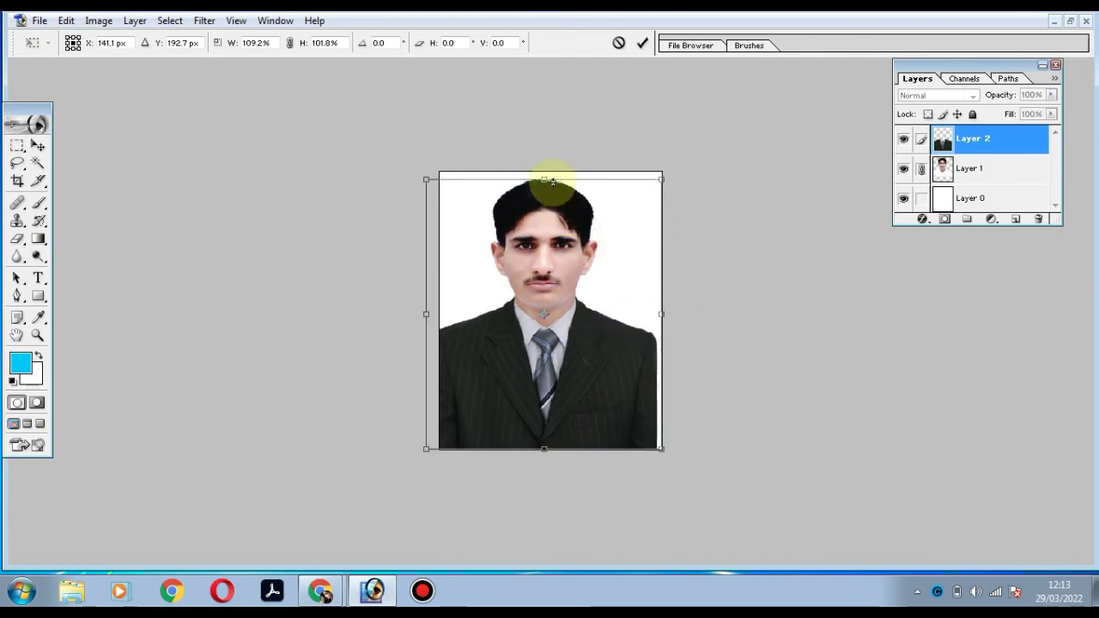
drag(660, 318, 668, 316)
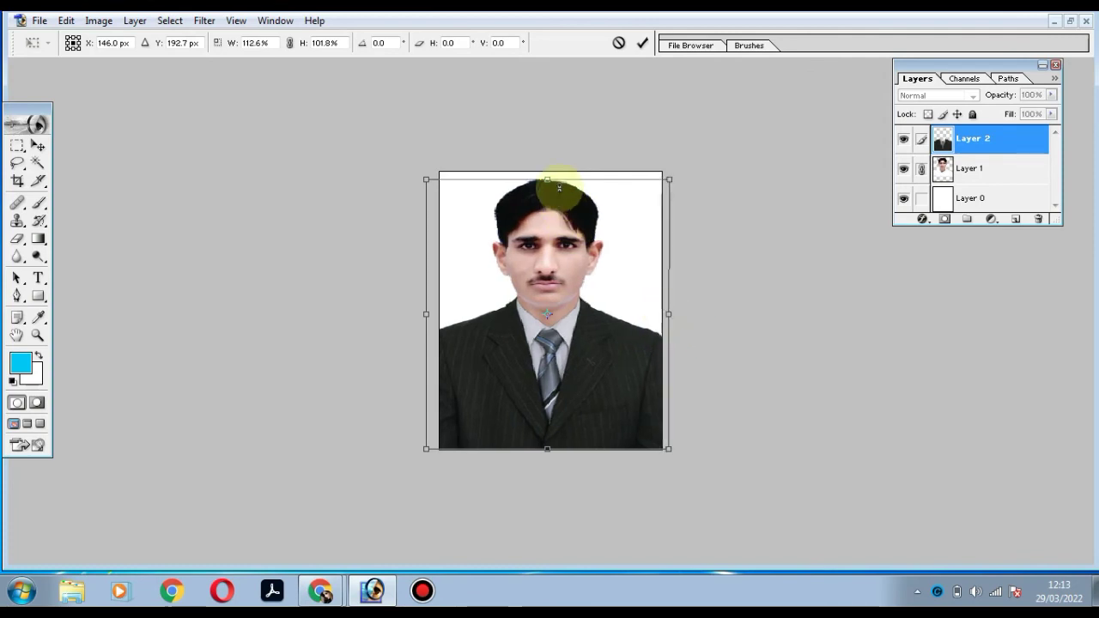
drag(547, 180, 546, 174)
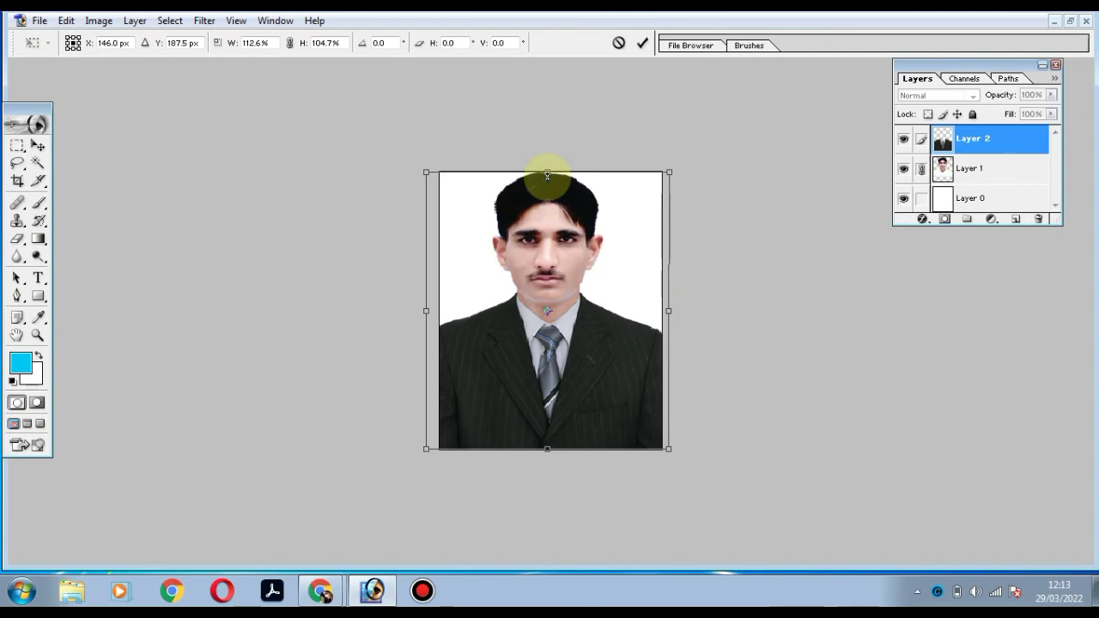
click(38, 146)
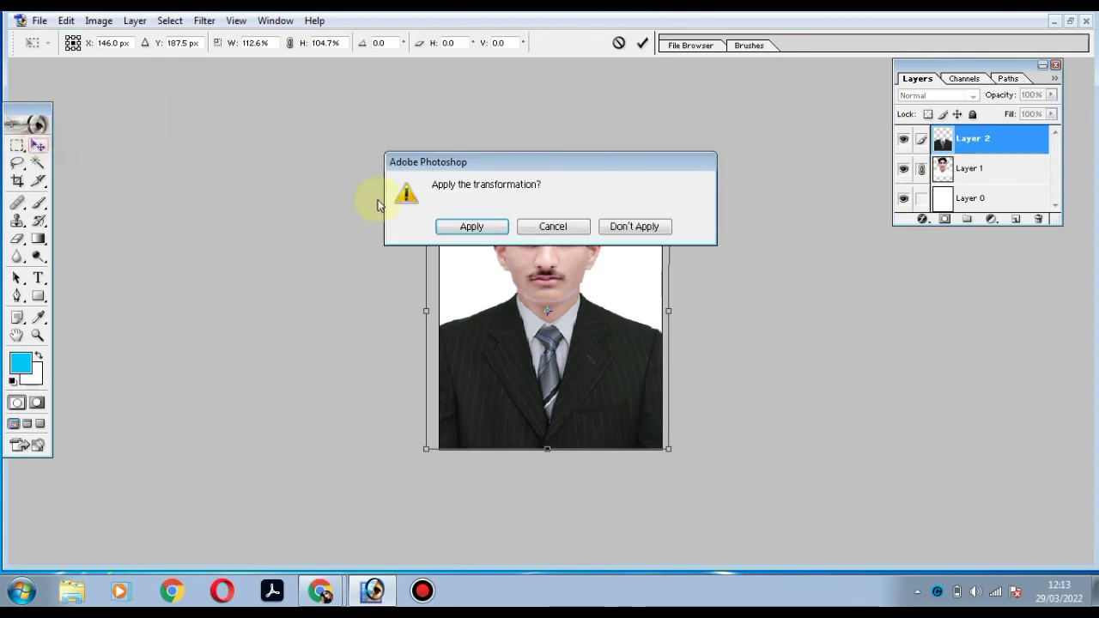
click(467, 225)
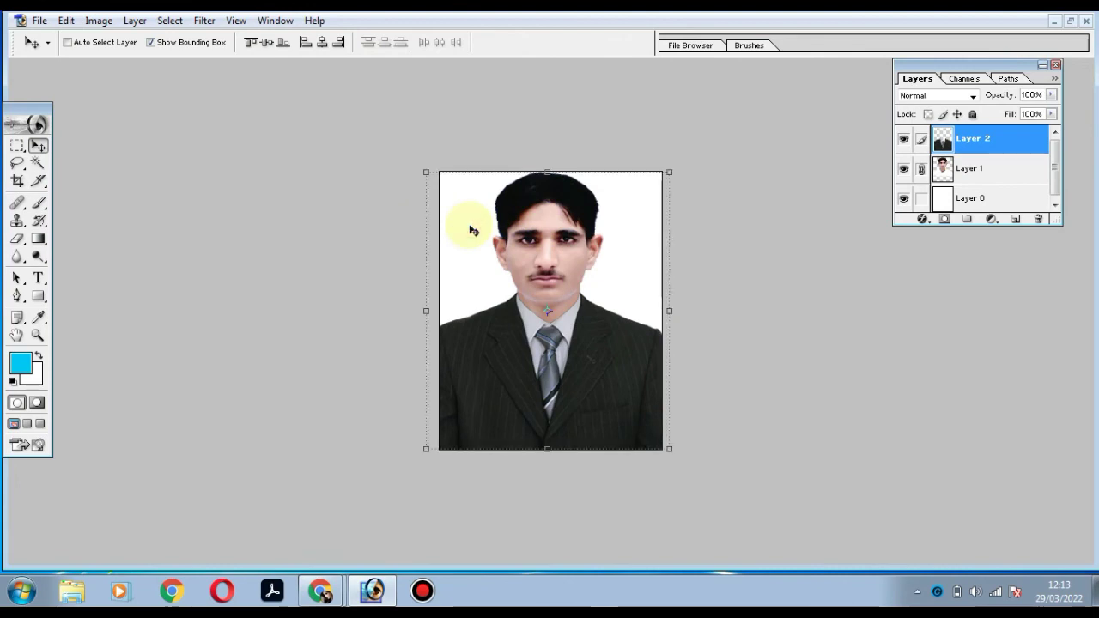
Step: Select Layer 0 and set the foreground colour to deep blue #0754F7
click(979, 198)
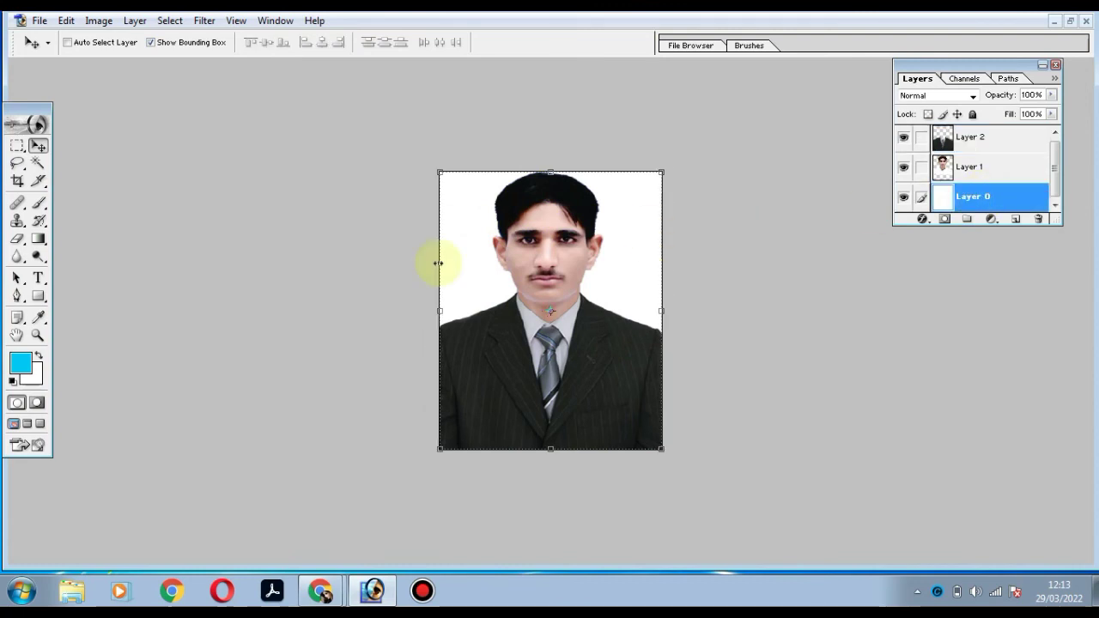
click(19, 365)
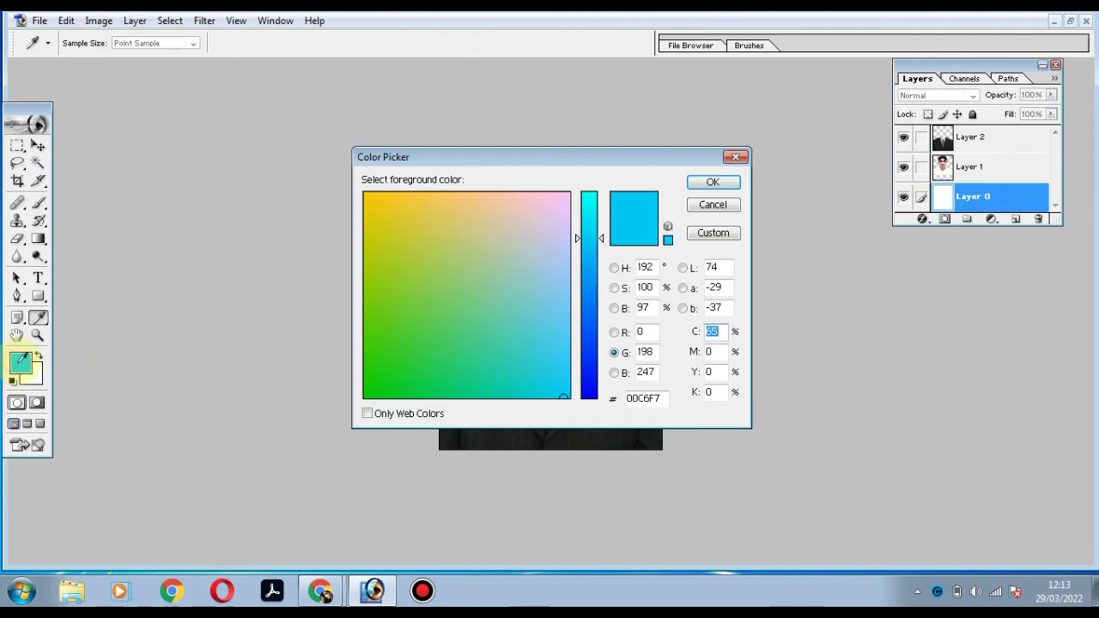
mouse_move(549, 236)
mouse_down()
mouse_move(534, 335)
mouse_move(404, 246)
mouse_move(396, 346)
mouse_up()
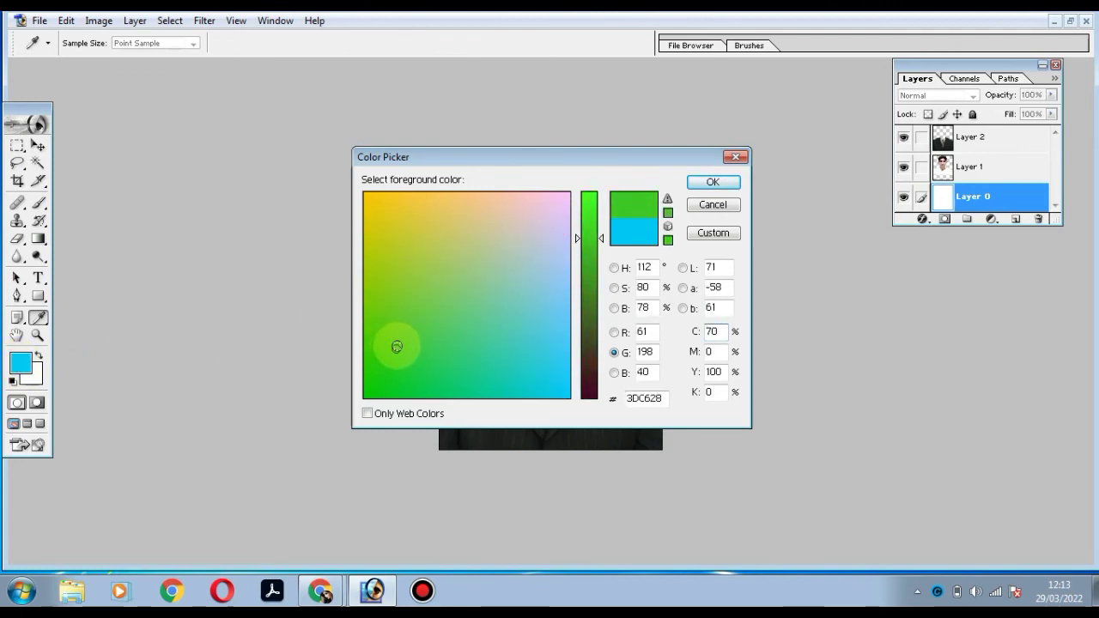
drag(549, 337, 563, 391)
drag(589, 238, 592, 286)
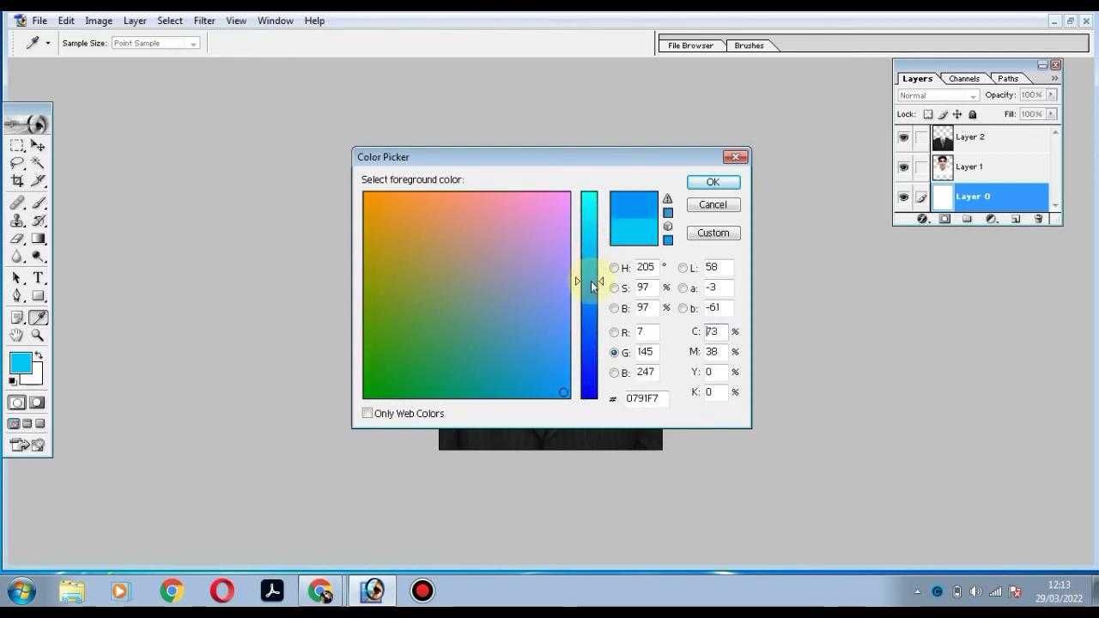
drag(591, 286, 590, 320)
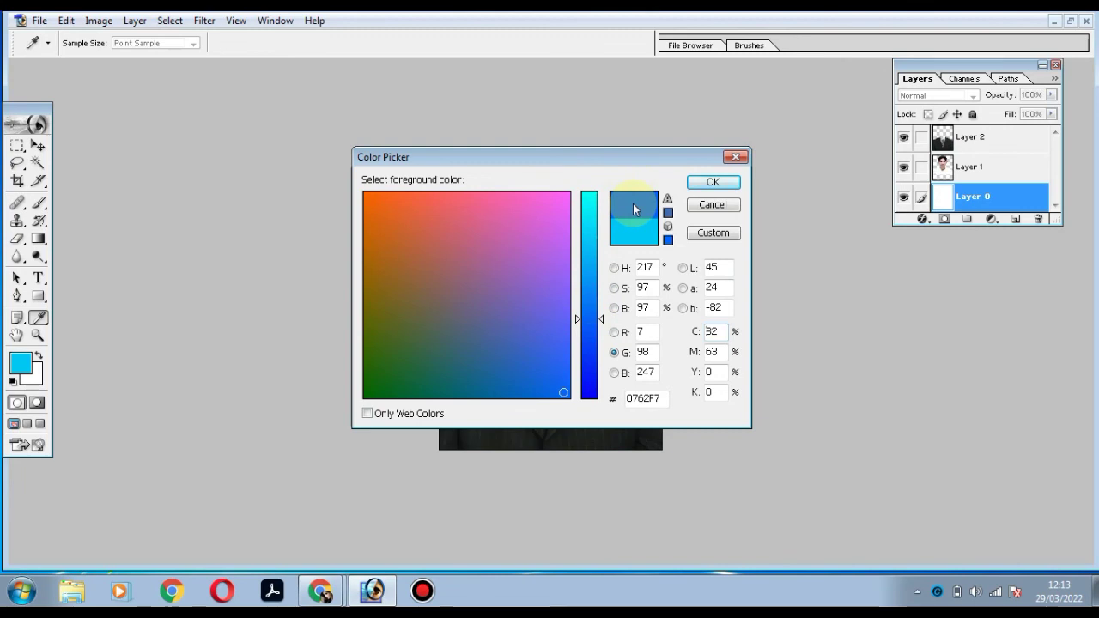
drag(605, 318, 604, 335)
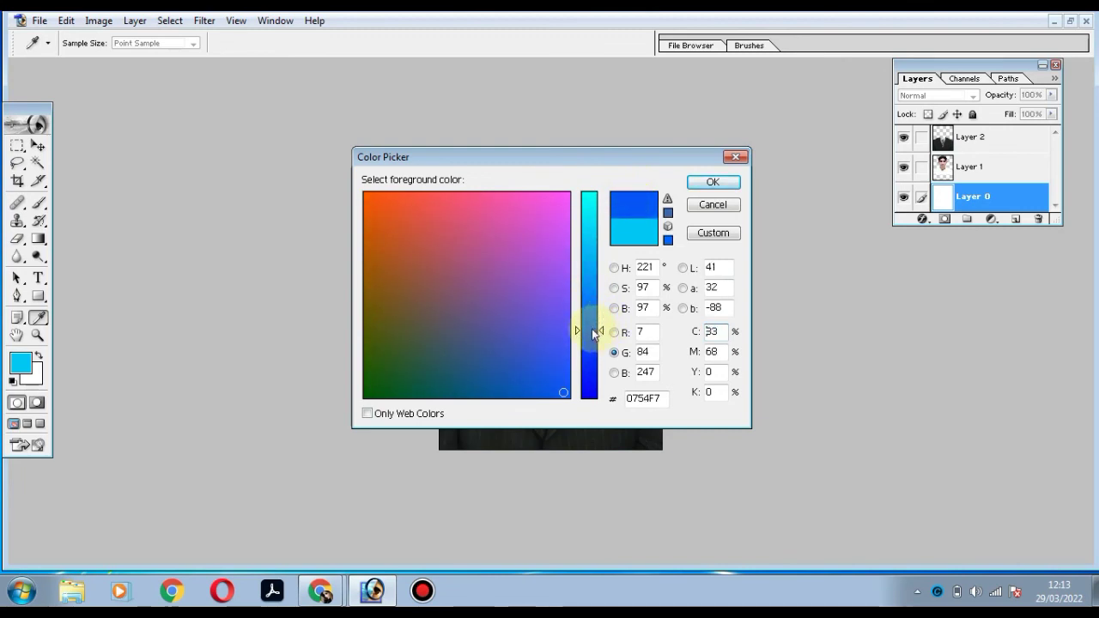
click(713, 183)
key(v)
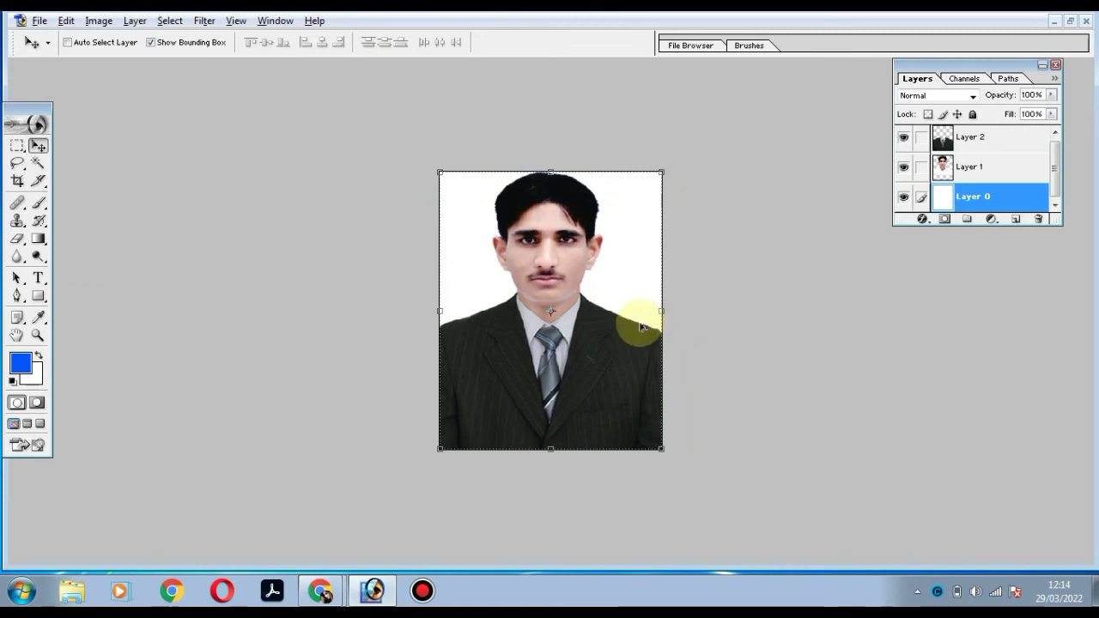
Step: Fill Layer 0 with the blue foreground colour and bring up the PSD save dialog
key(alt+BackSpace)
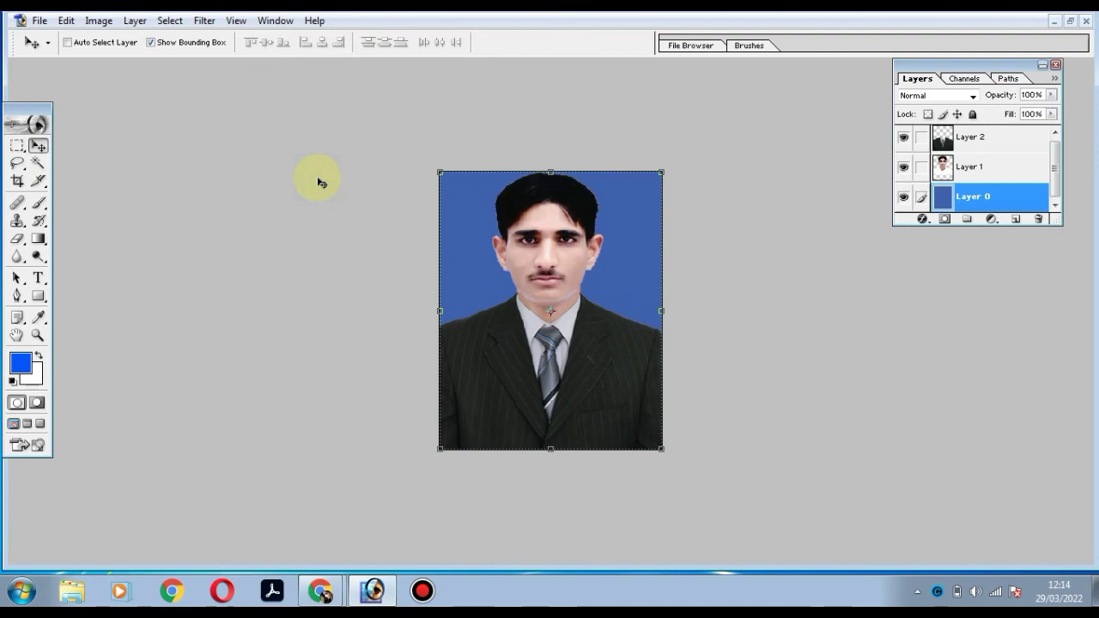
key(ctrl+s)
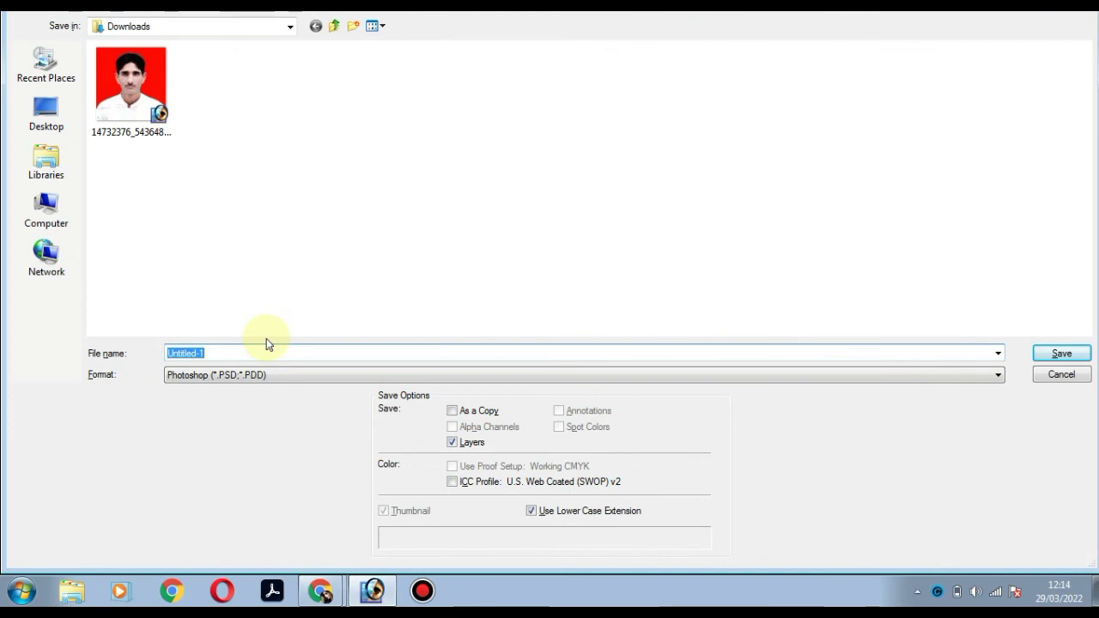
Step: Save the document as a PSD named 'passport size' in Downloads
text(passport size pic)
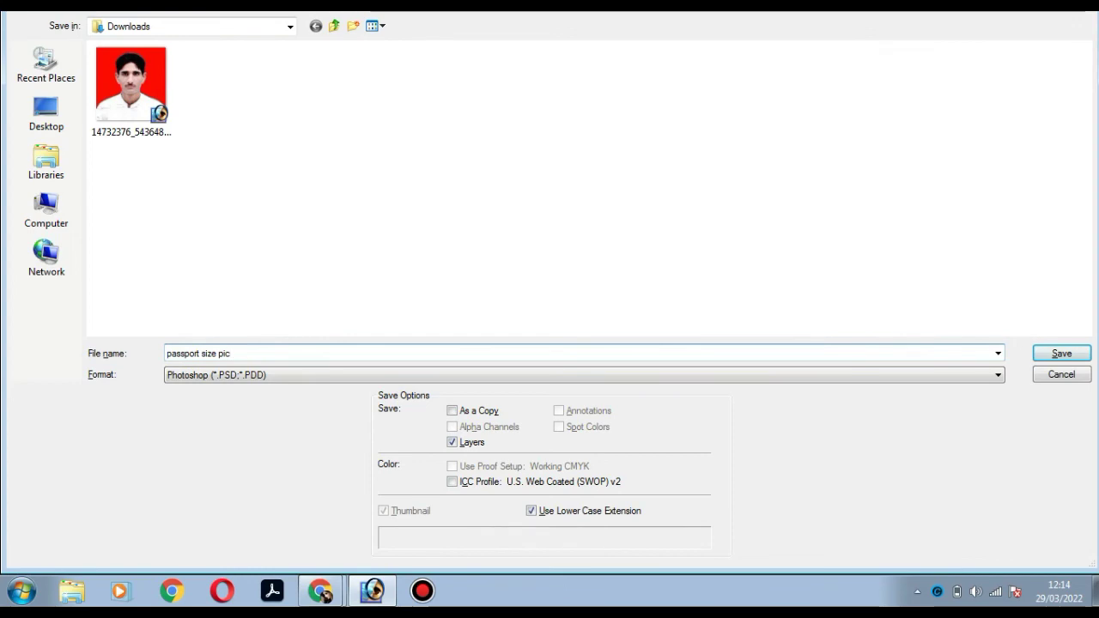
key(Return)
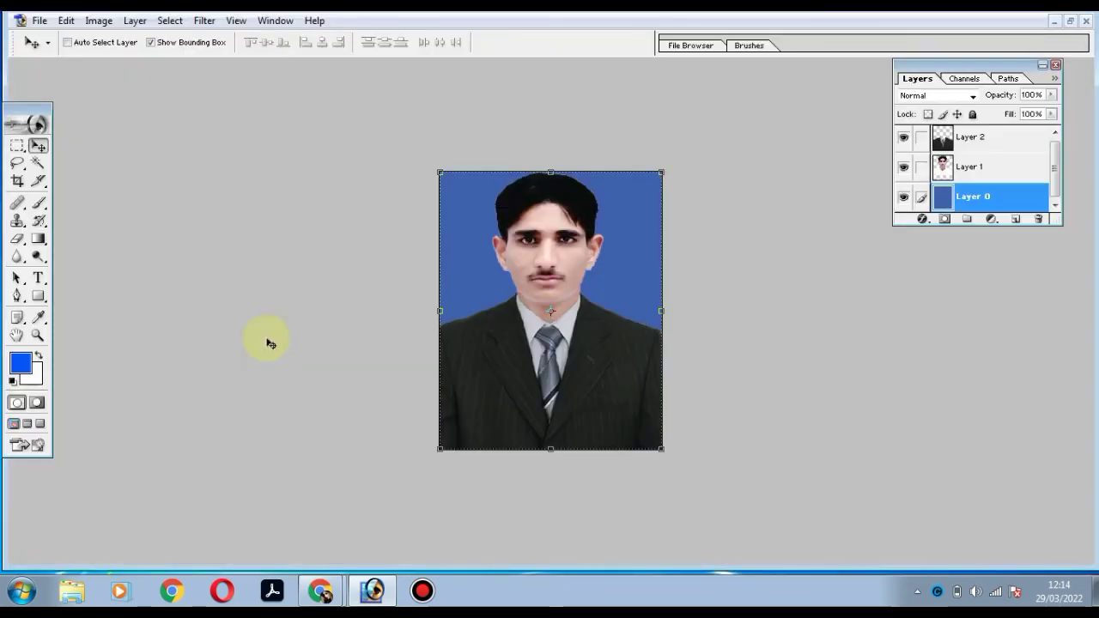